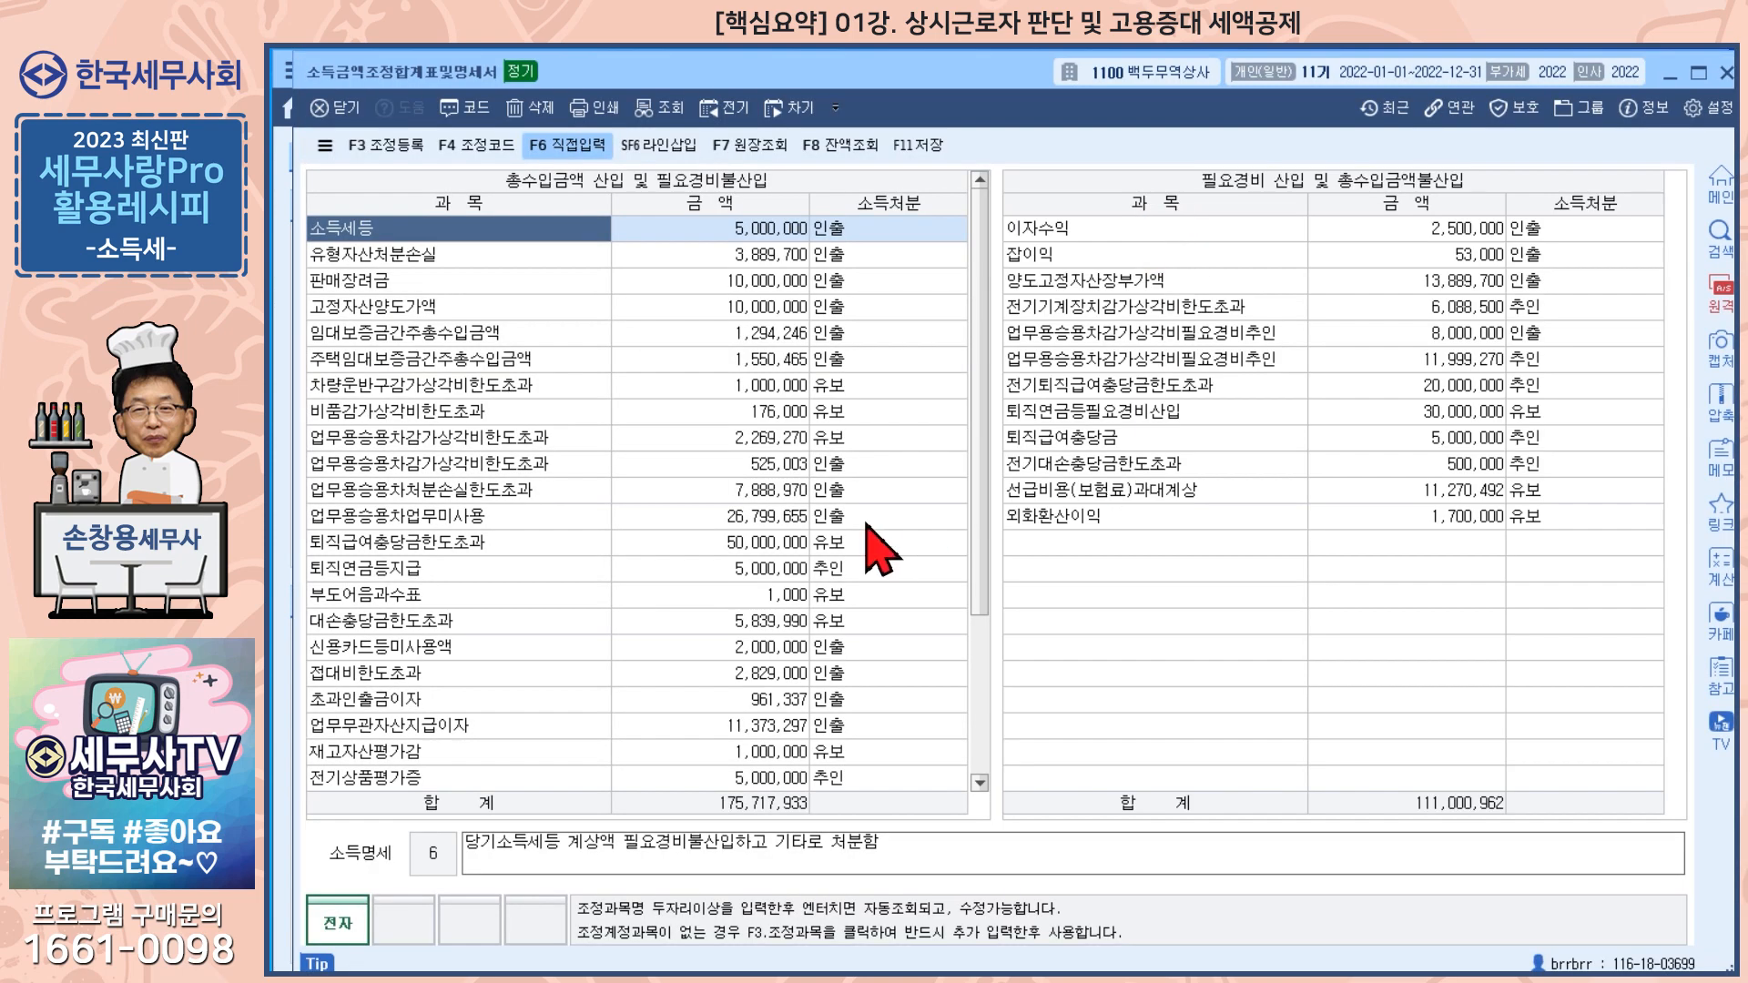
Close the 소득금액조정합계표및명세서 and review the income figures in the 조정계산서
left_click(1727, 72)
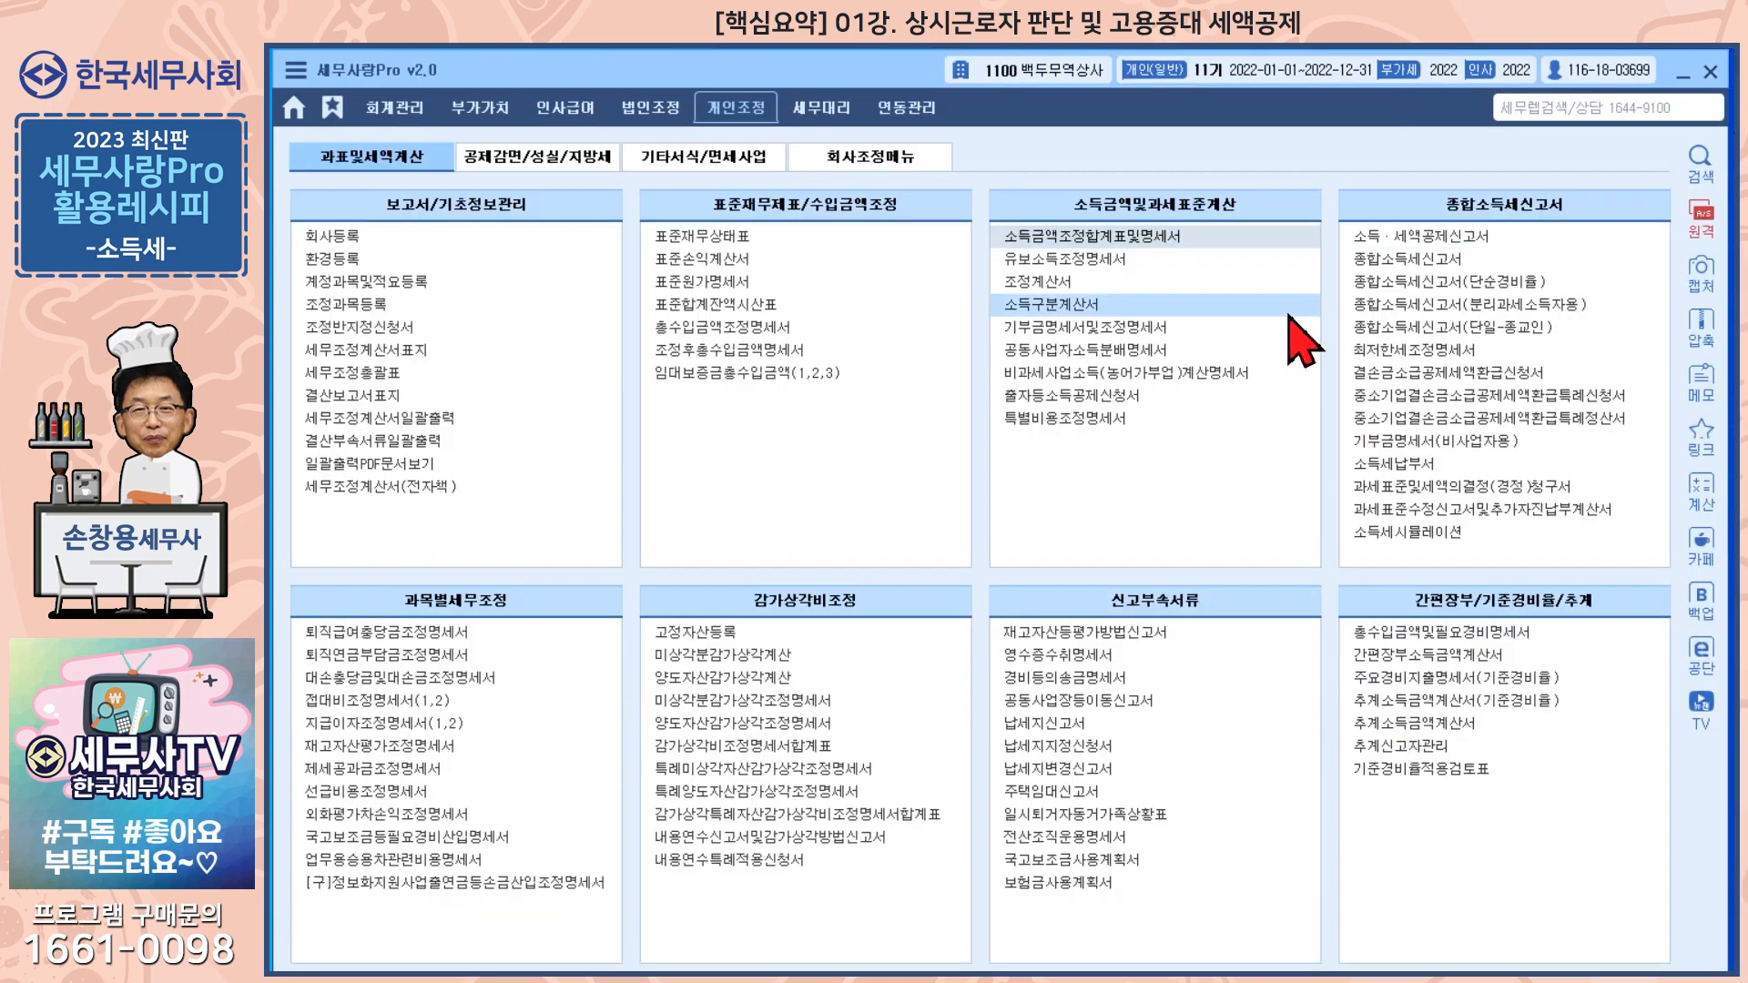
left_click(1054, 290)
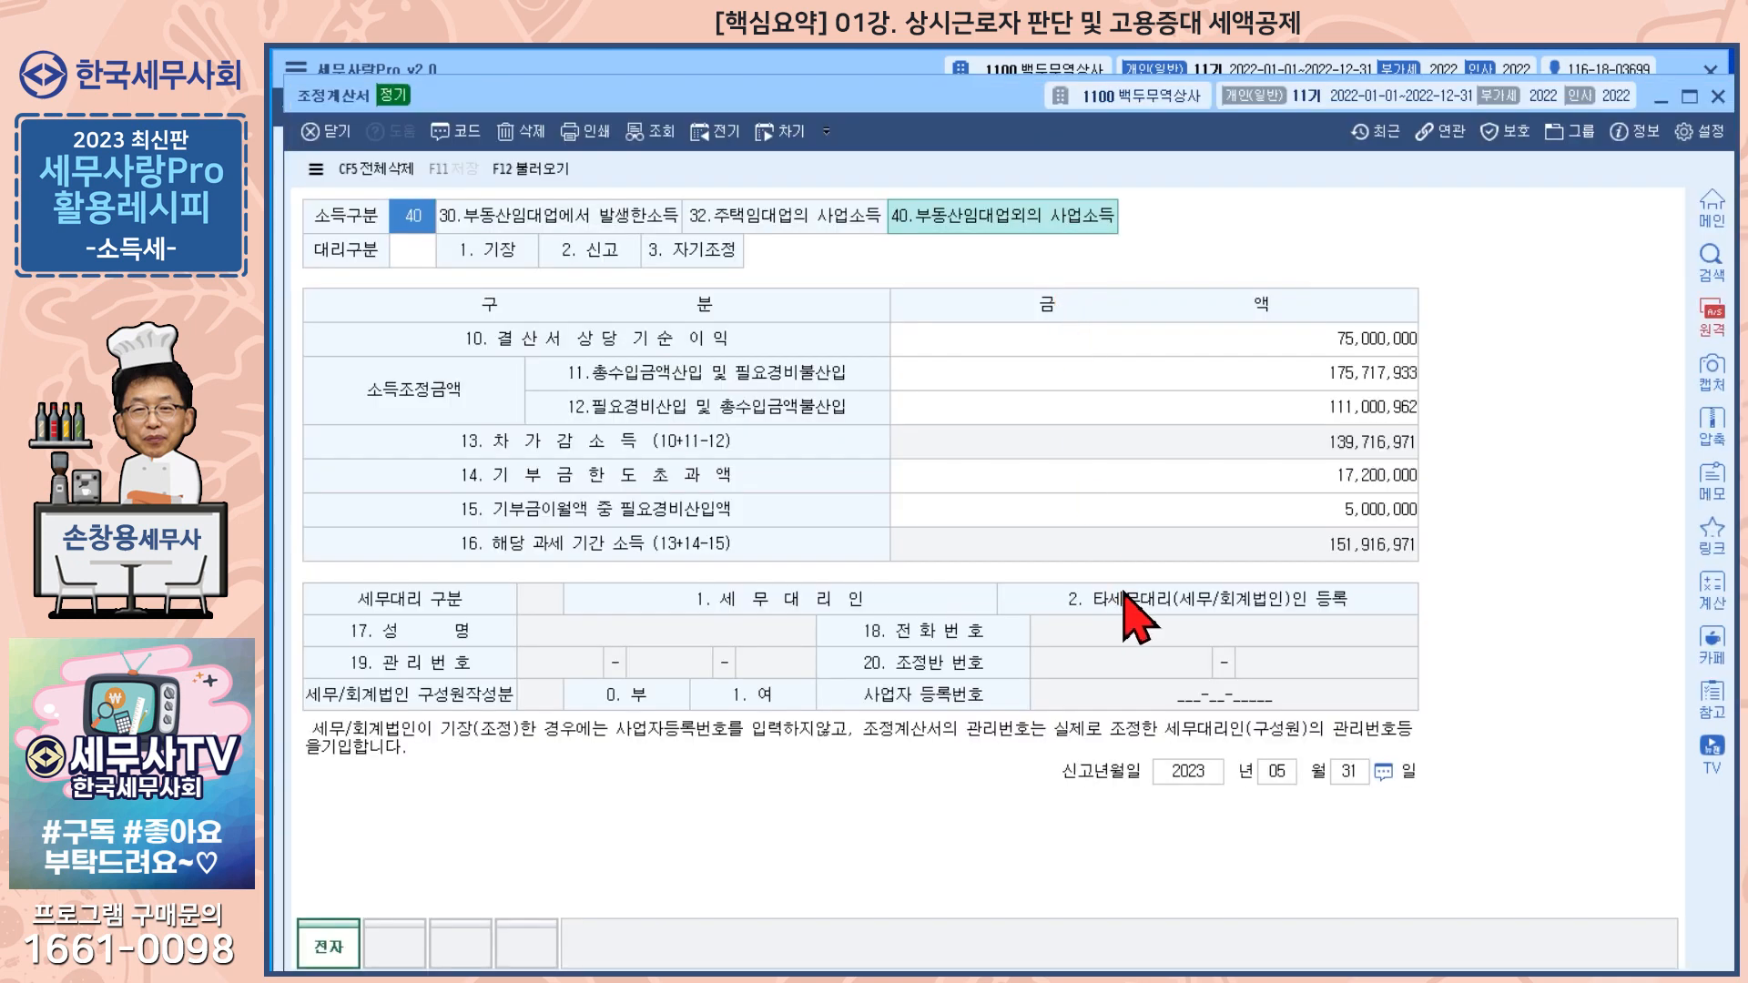
left_click(1718, 97)
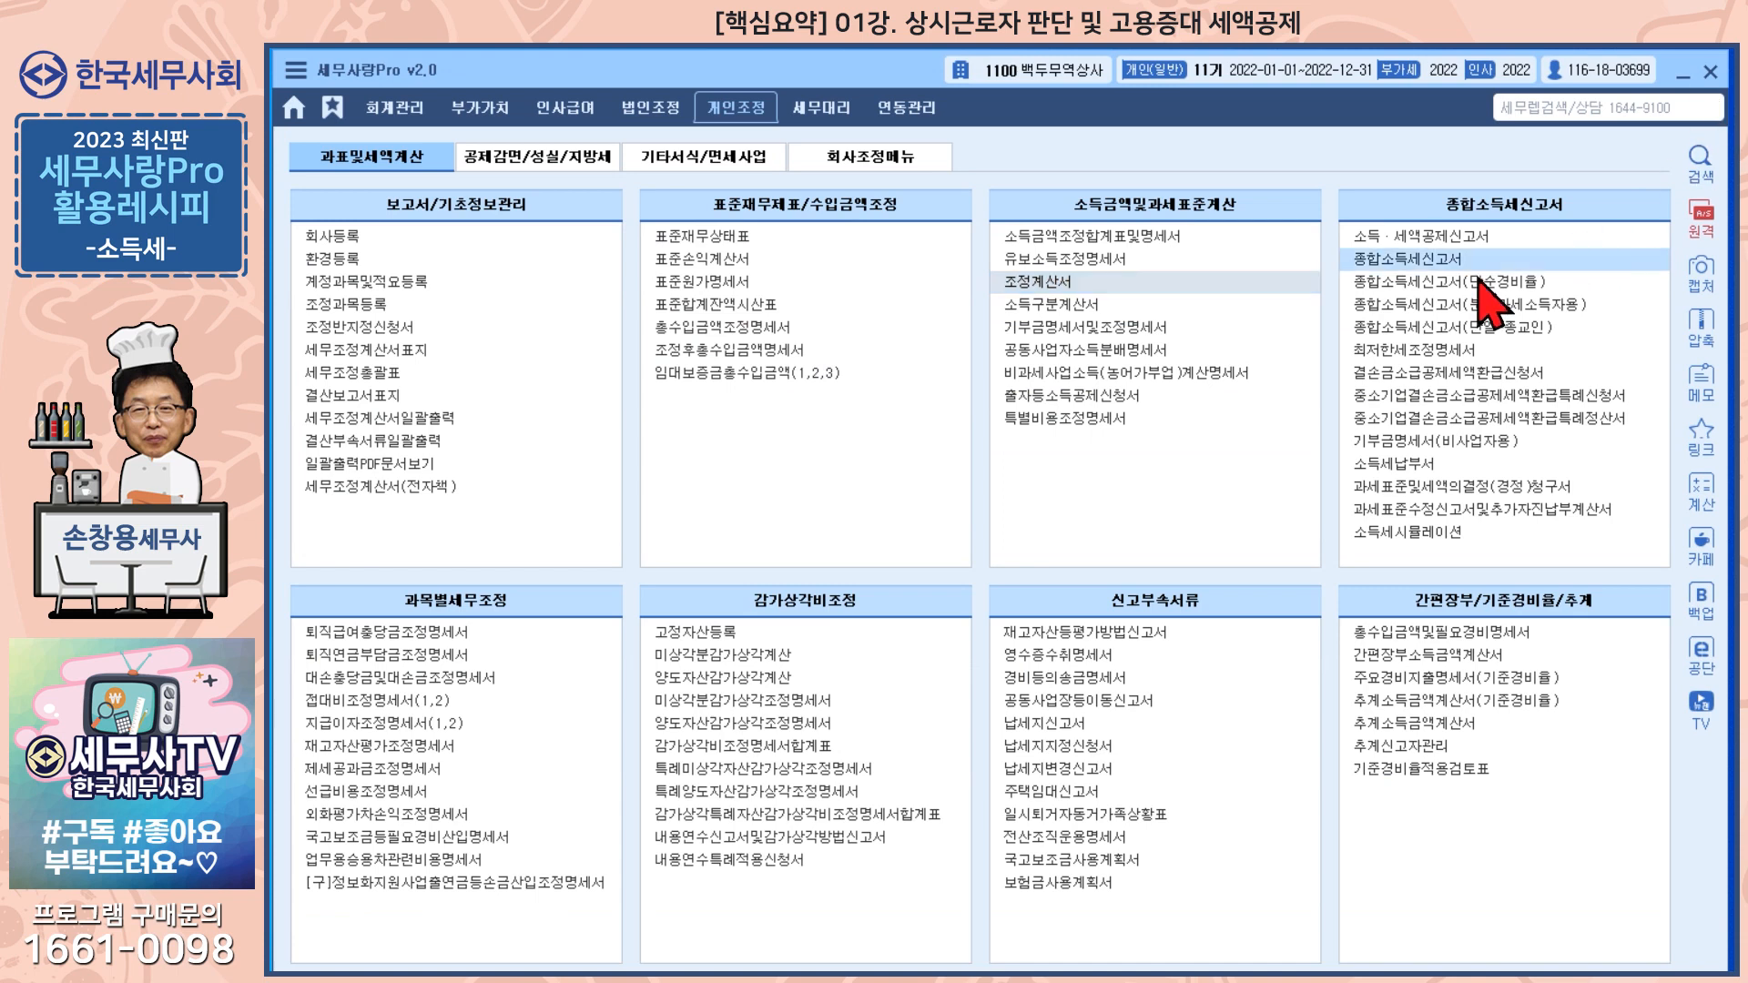
Open the 소득구분계산서 and examine how 매출액 and 매출원가 are split between 제조 and 도매
left_click(1078, 311)
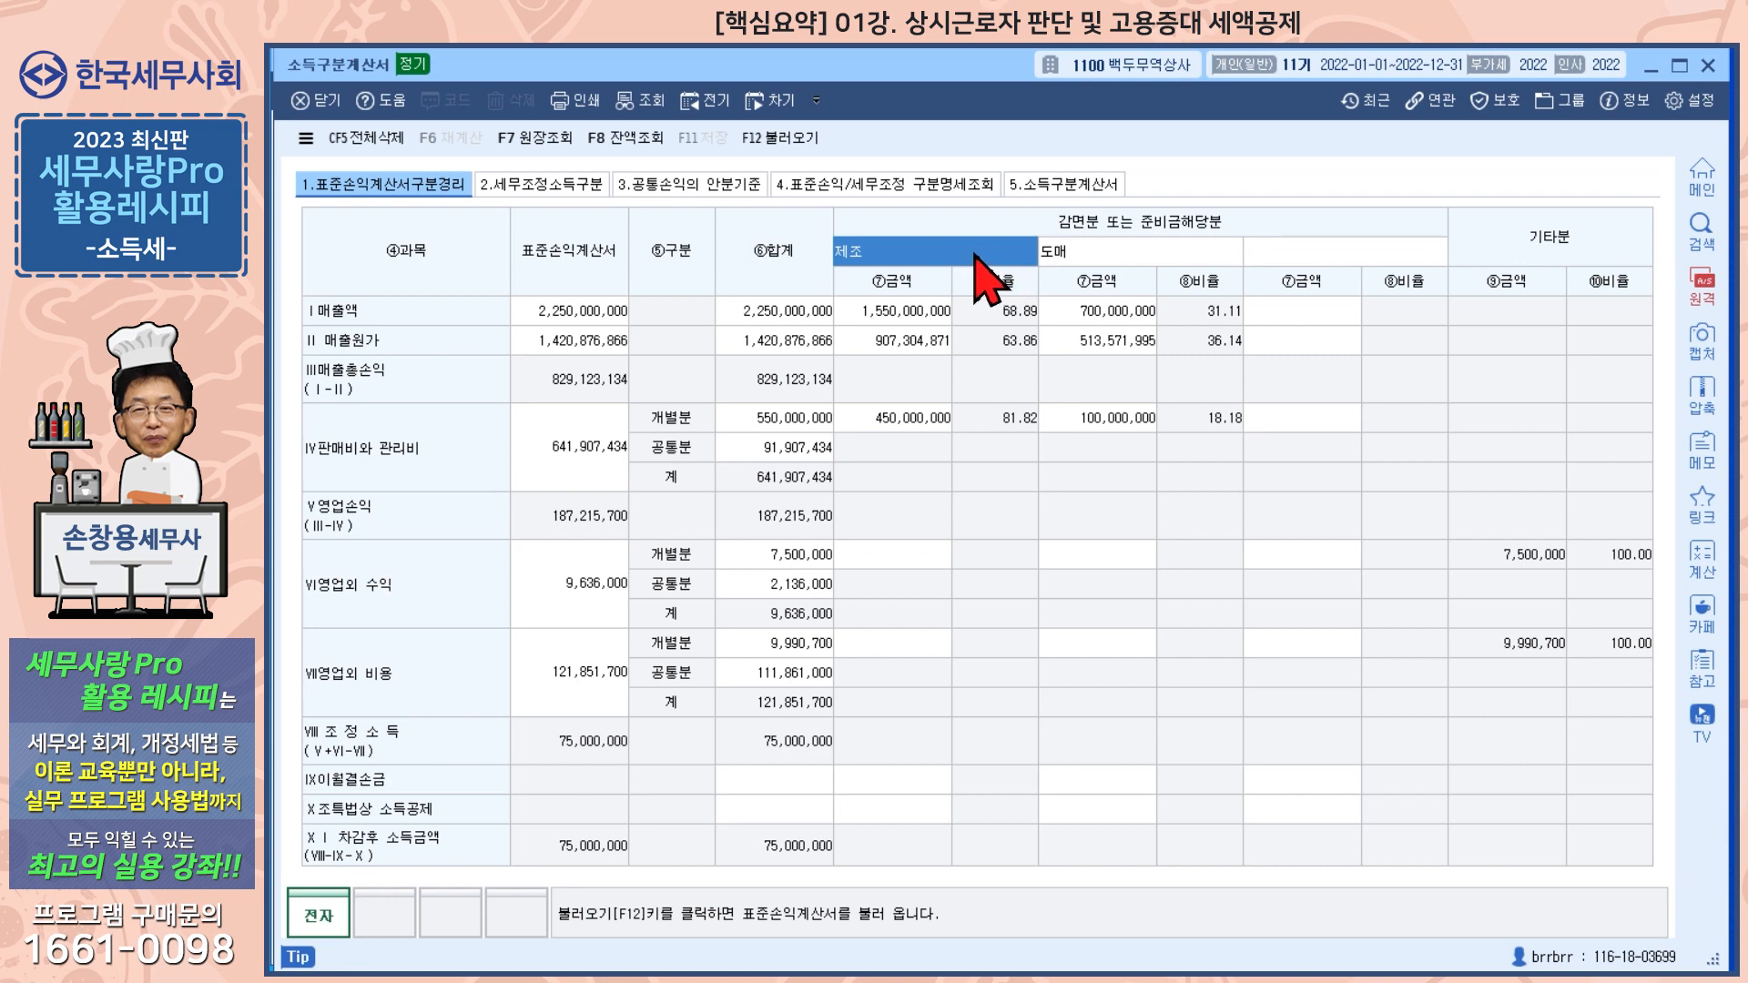
left_click(1093, 253)
left_click(992, 257)
left_click(911, 317)
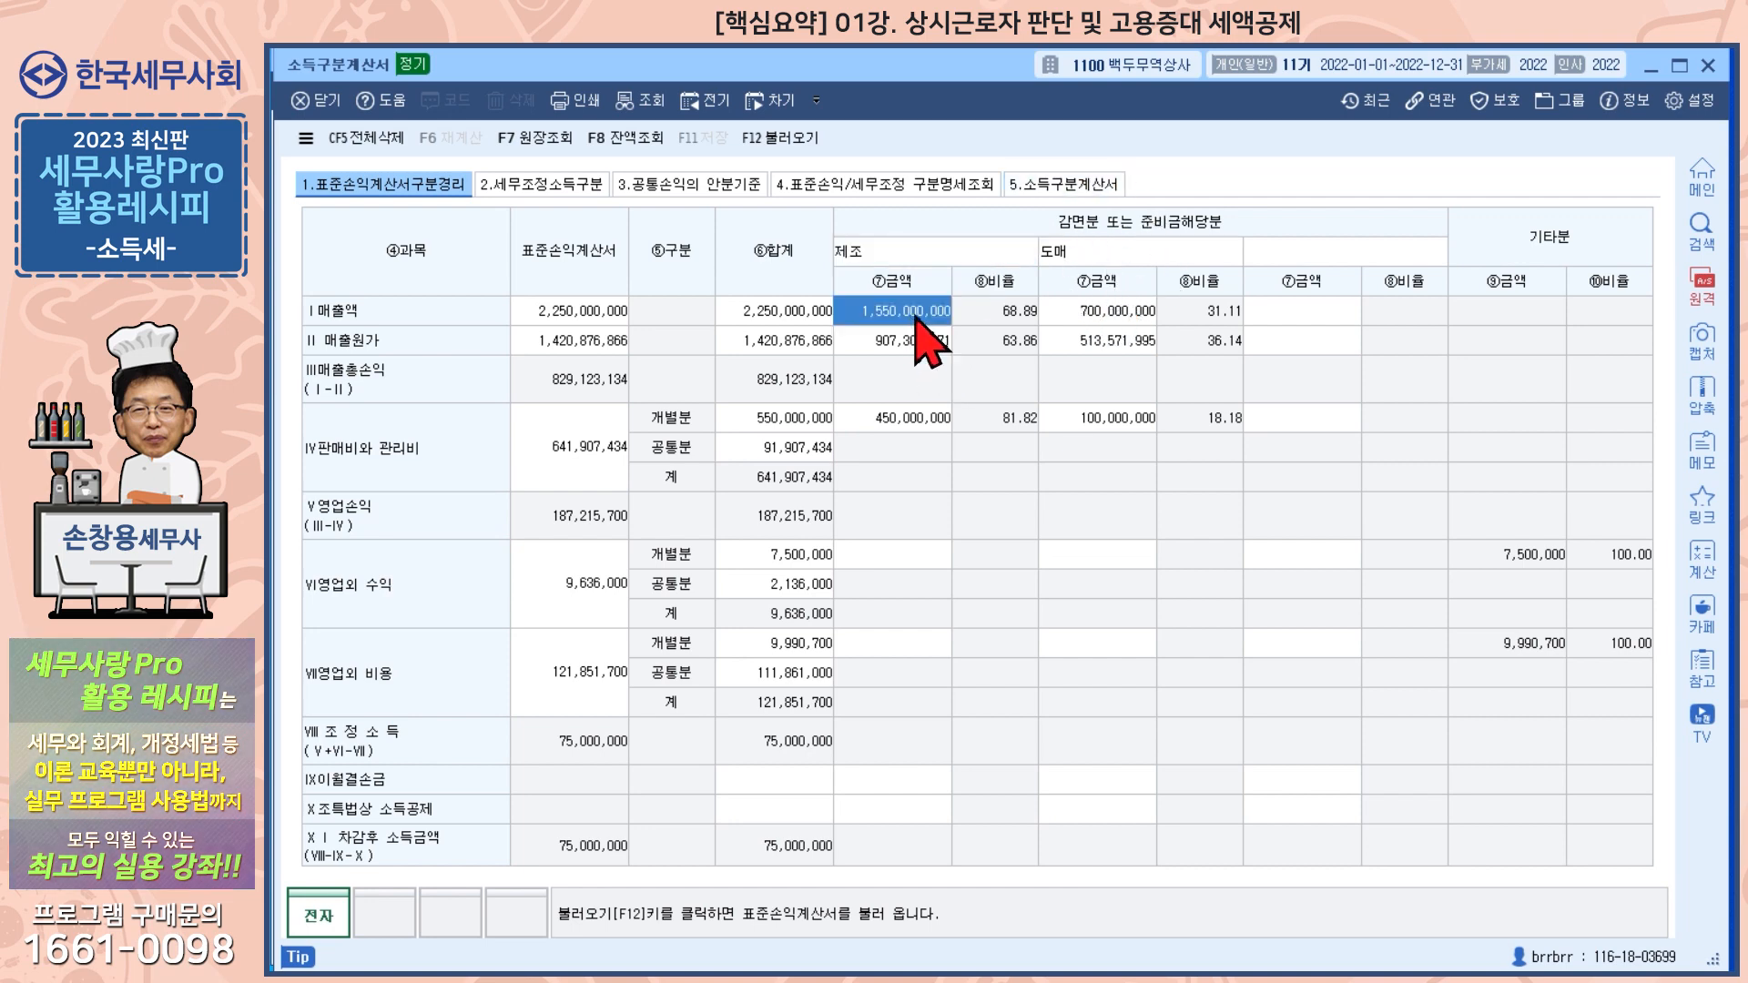
left_click(1126, 315)
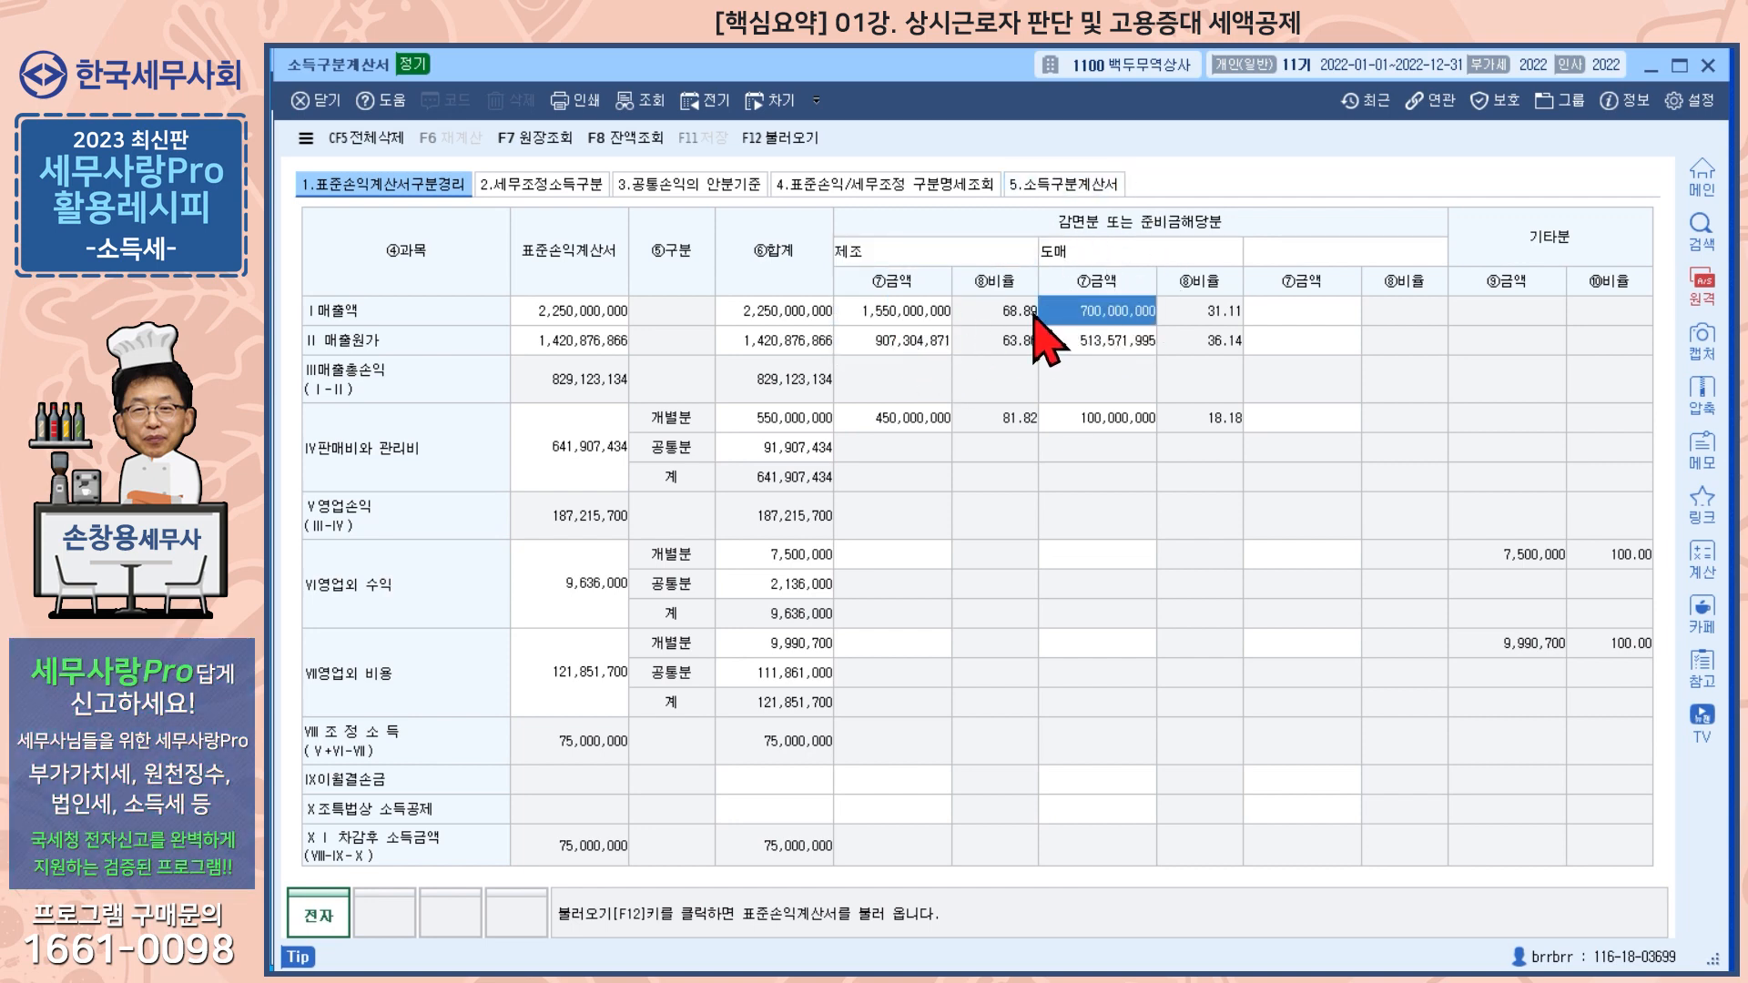
left_click(912, 341)
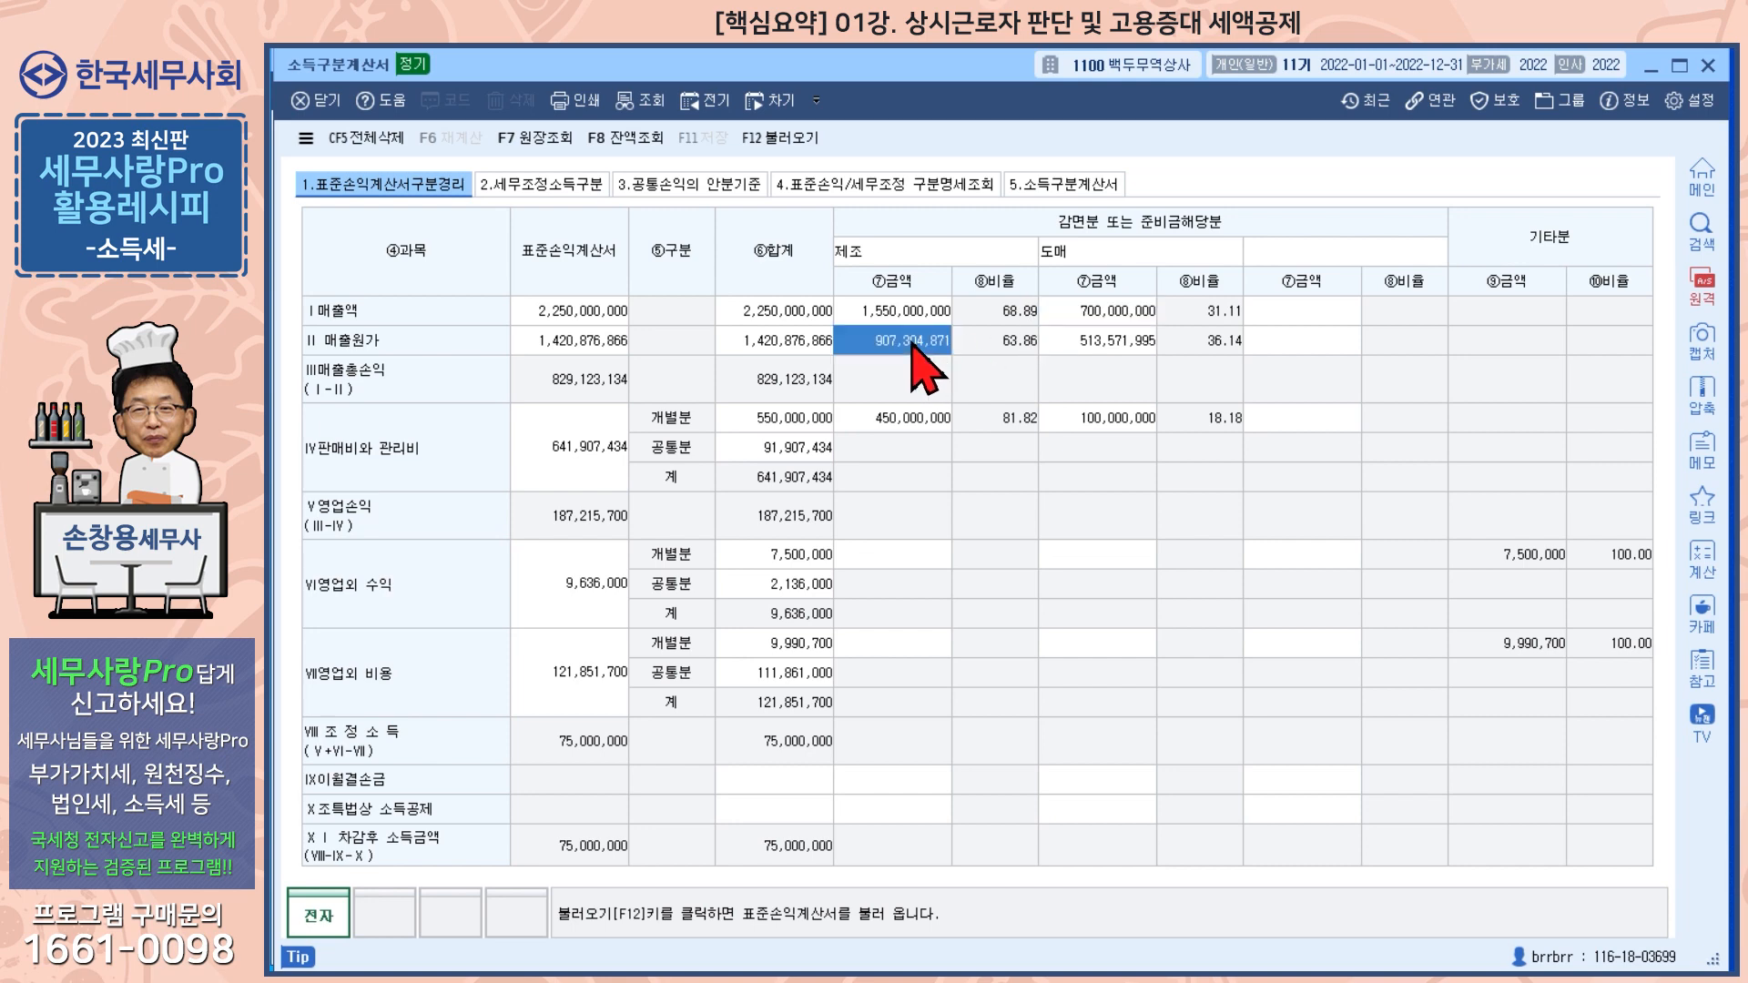
left_click(1095, 342)
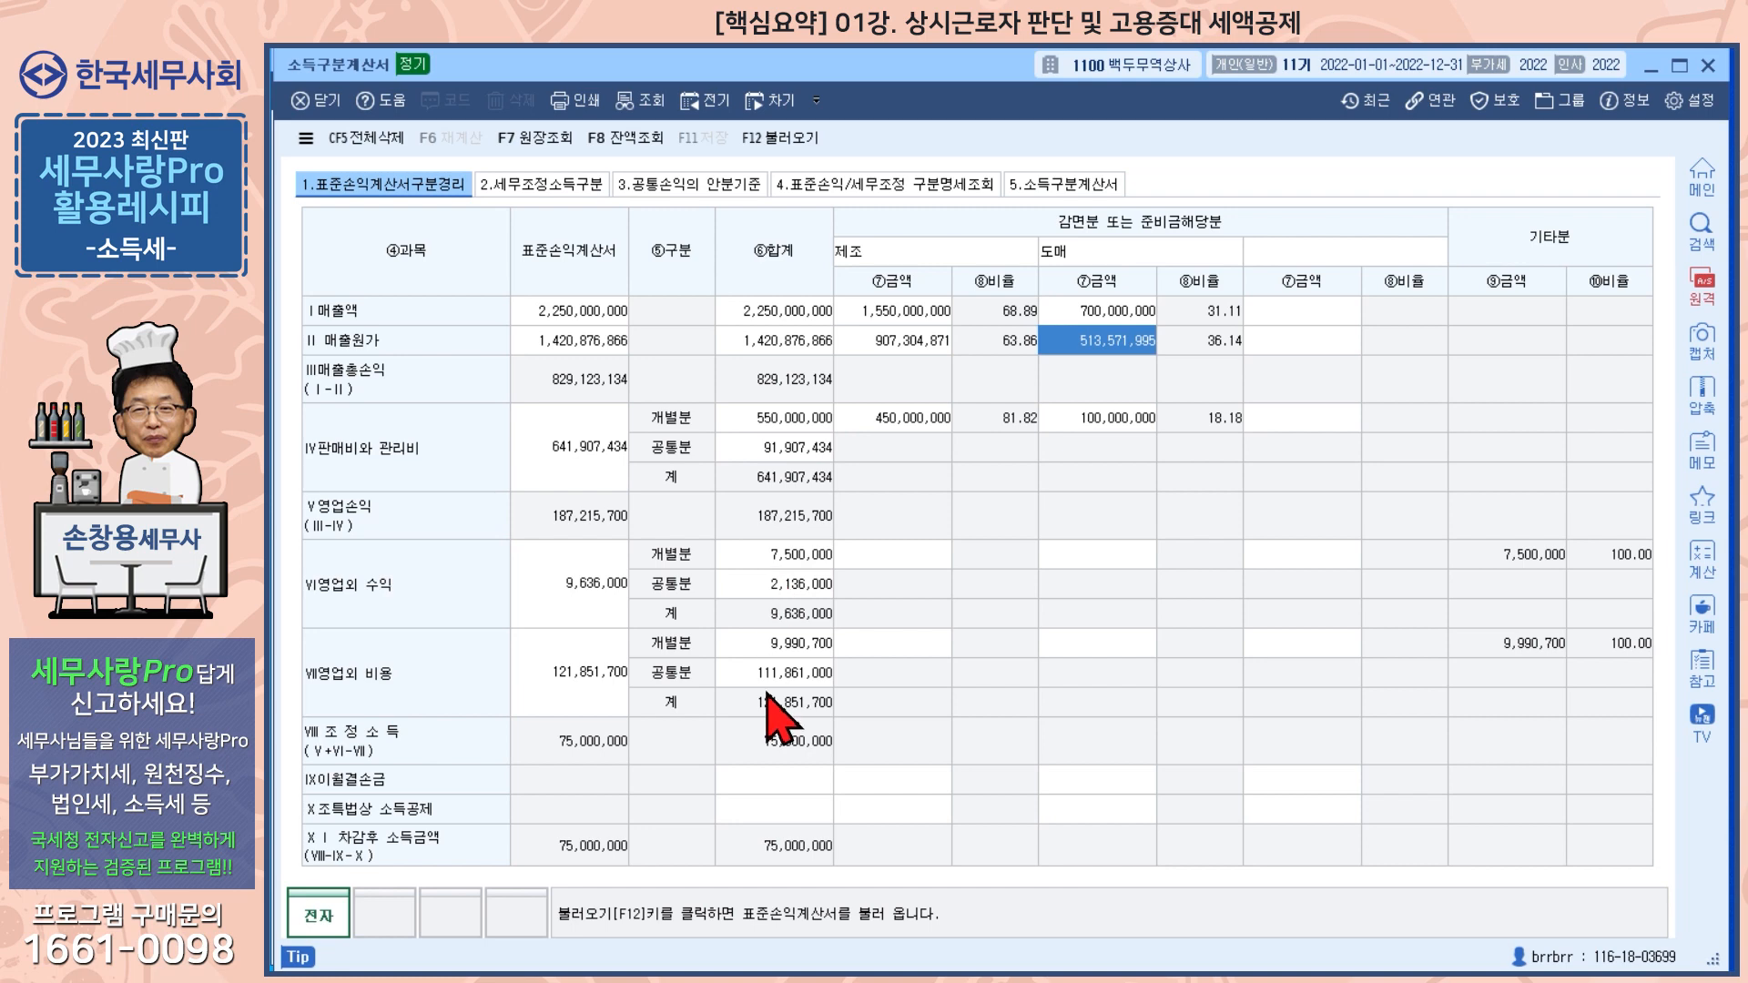
Examine the 개별분 and 공통분 totals for 판매비와 관리비, 영업외 수익 and 영업외 비용
left_click(807, 417)
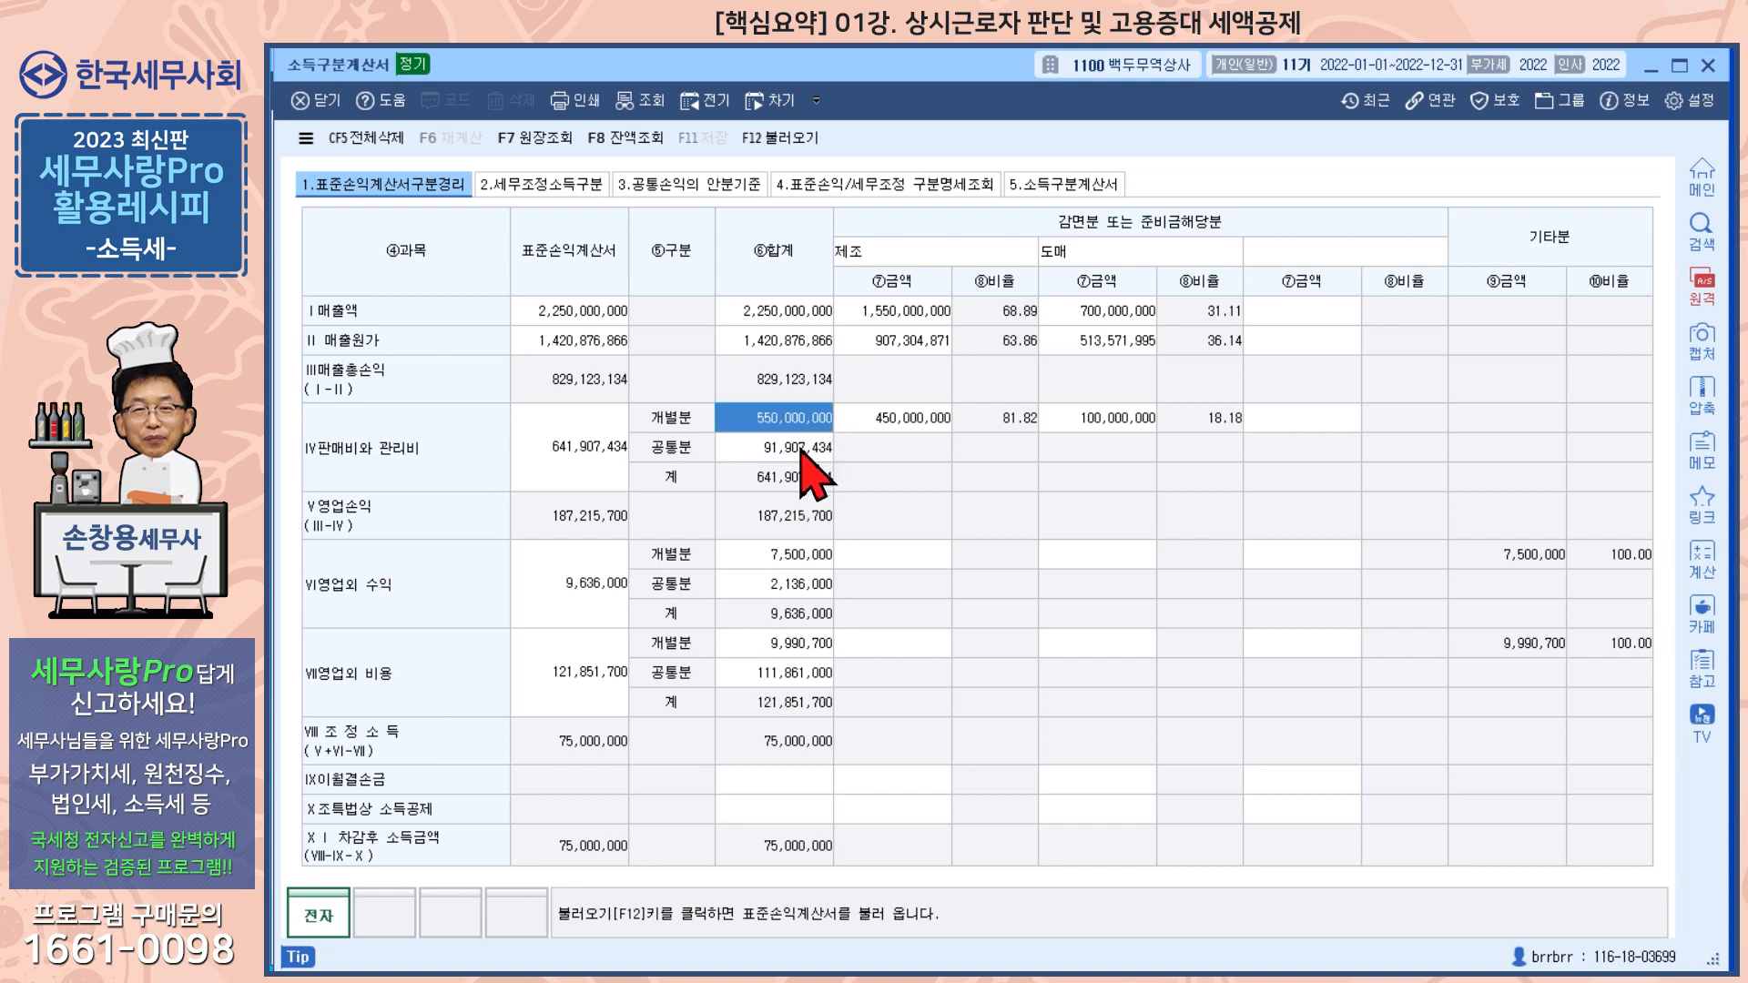
left_click(801, 450)
left_click(800, 558)
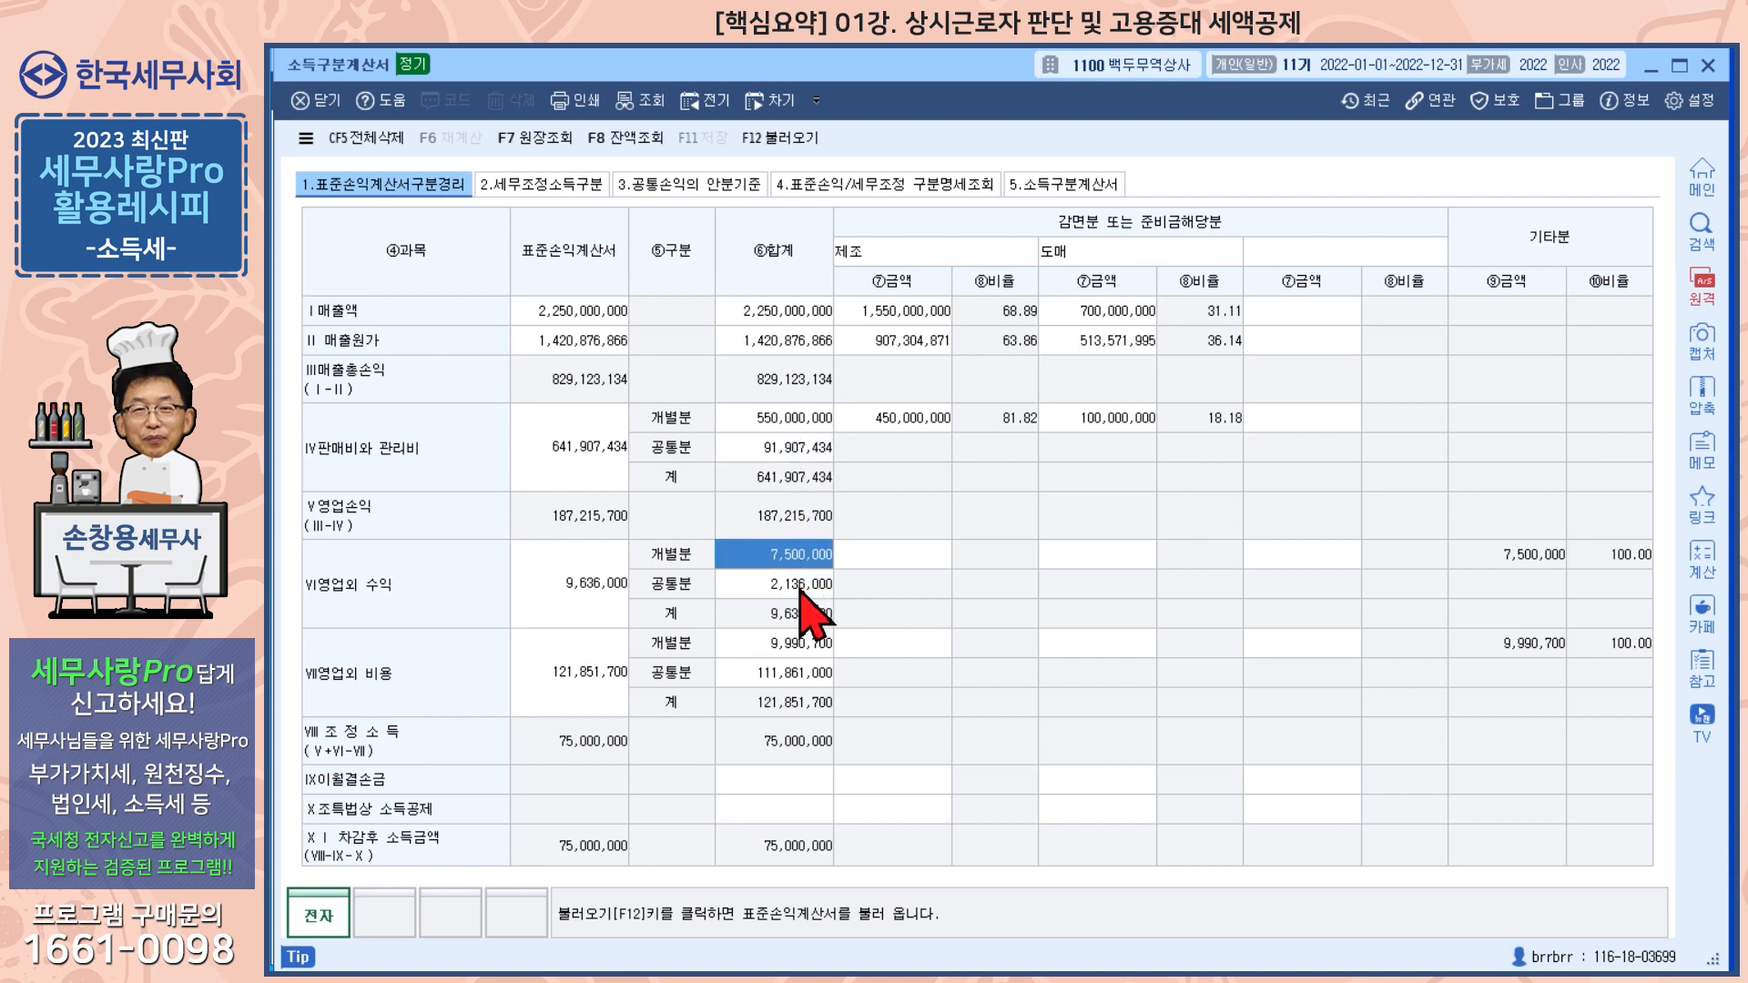
left_click(799, 585)
left_click(800, 645)
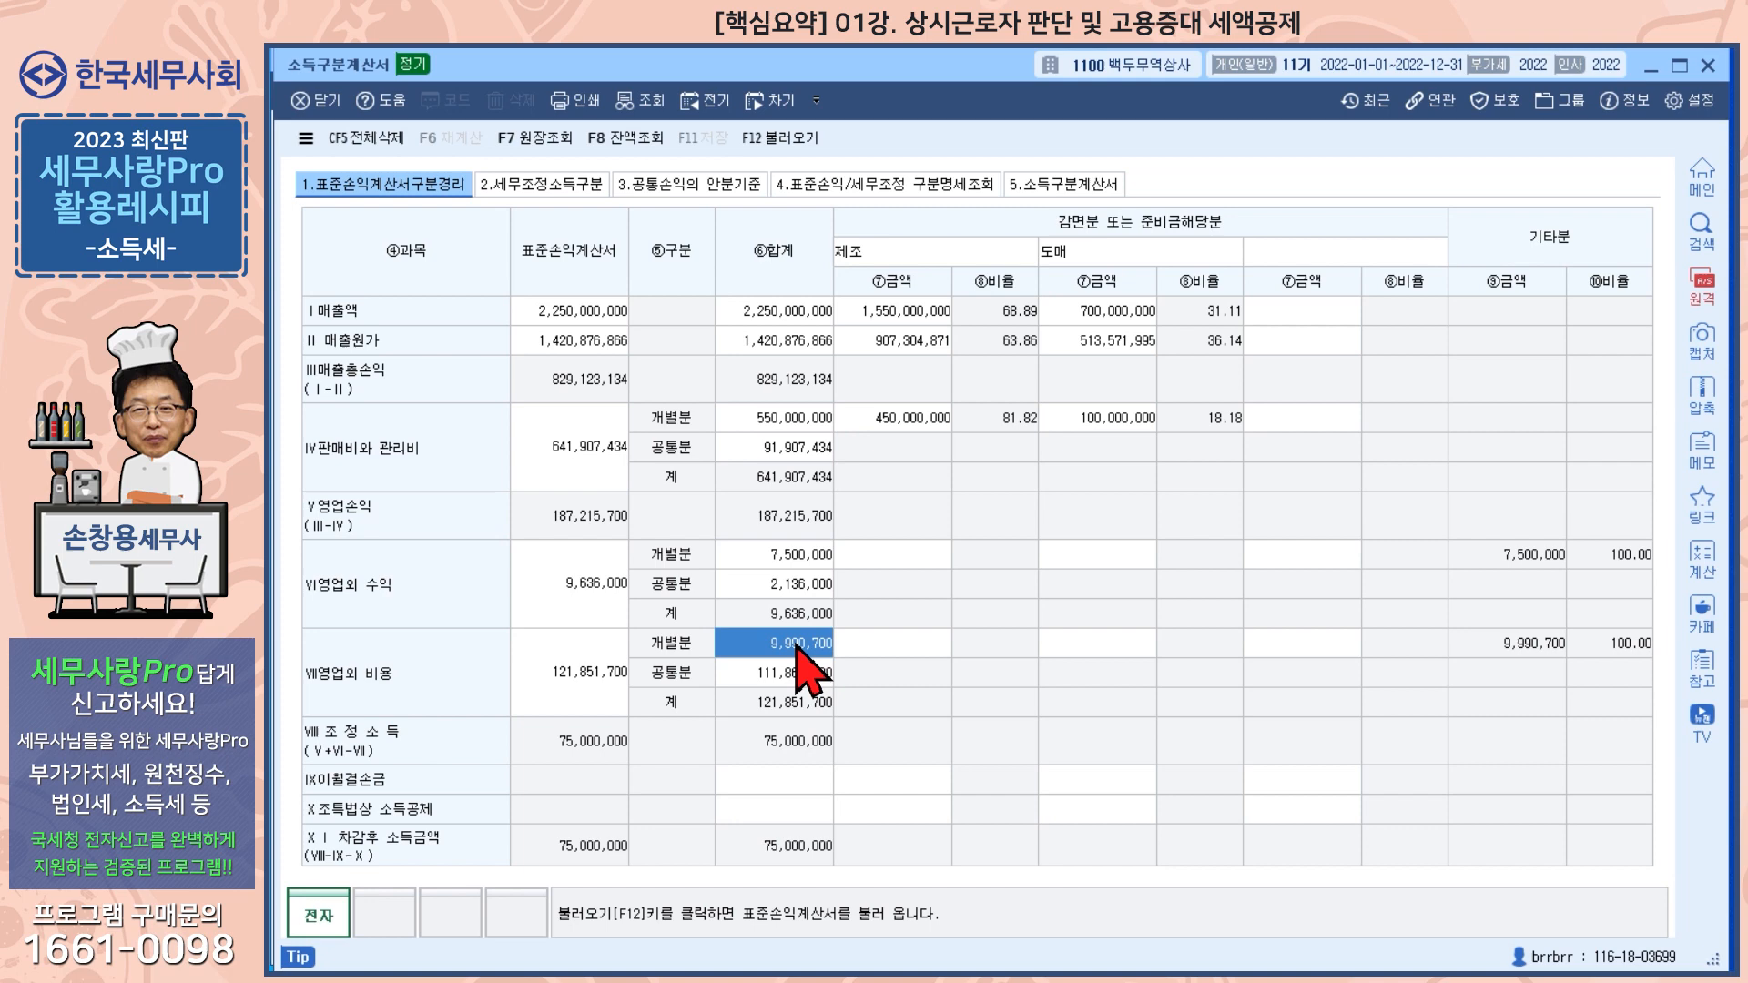
left_click(795, 560)
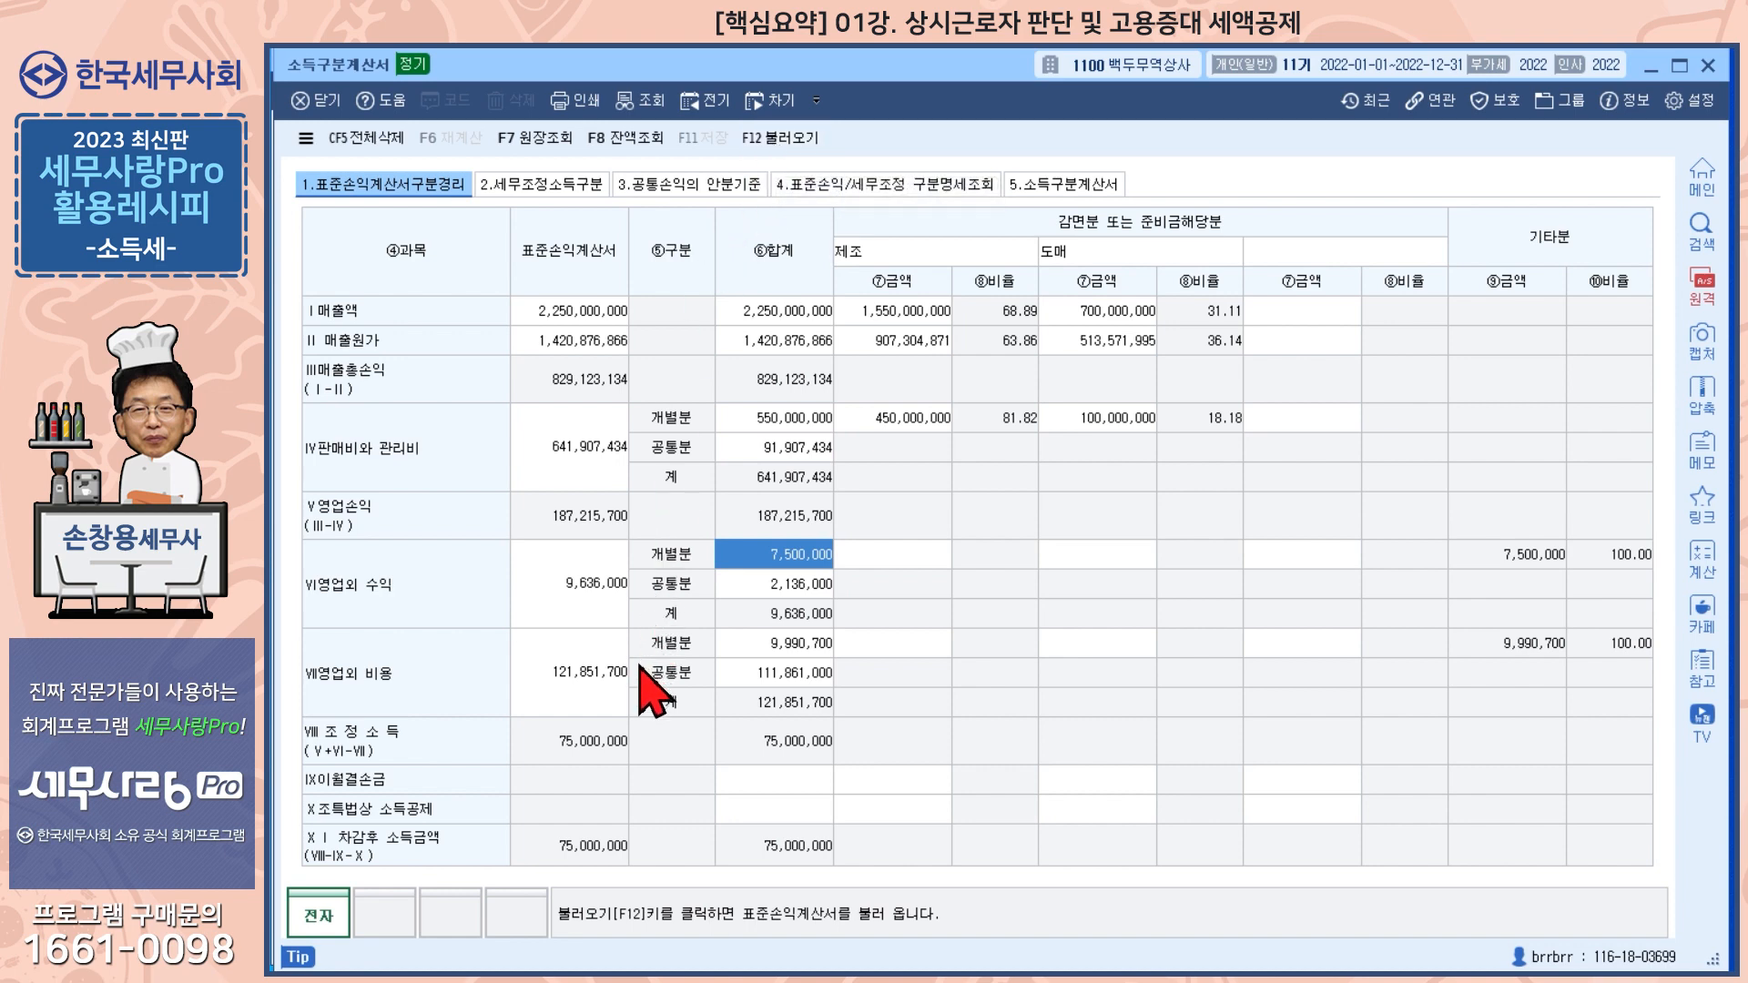
Open 세무조정소득구분 and check the options for reloading tax adjustments from the 소득금액조정합계표, leaving without reloading
left_click(570, 202)
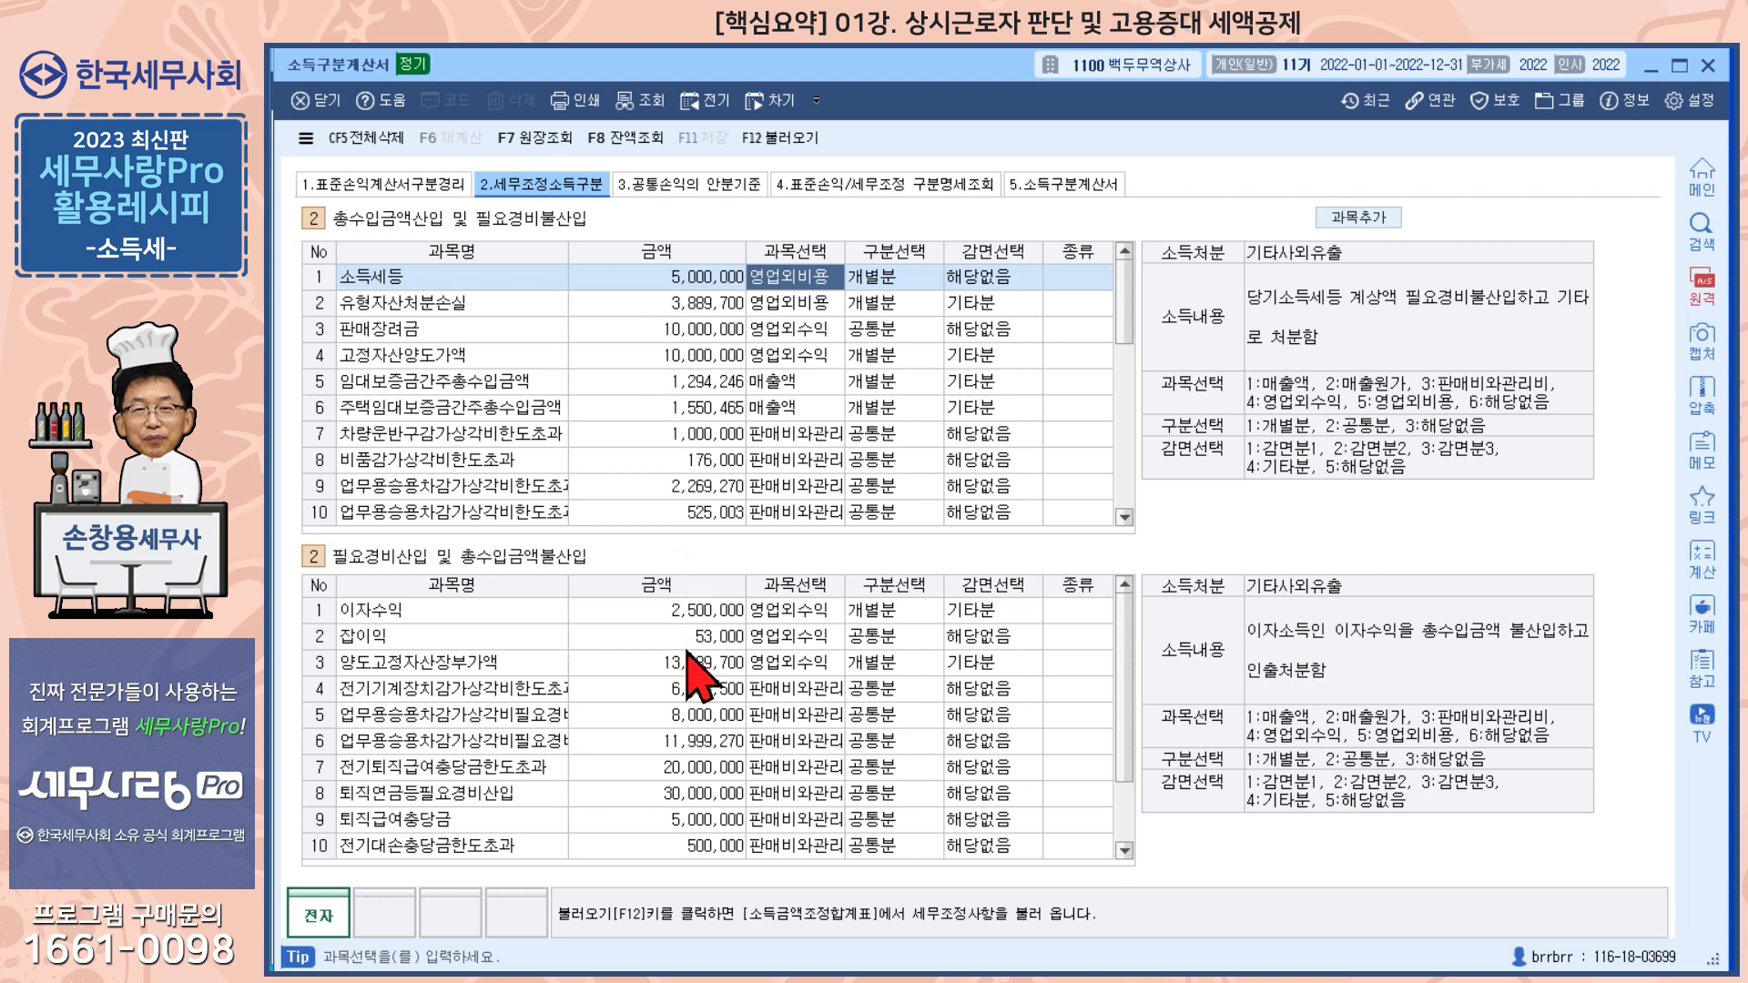
left_click(779, 138)
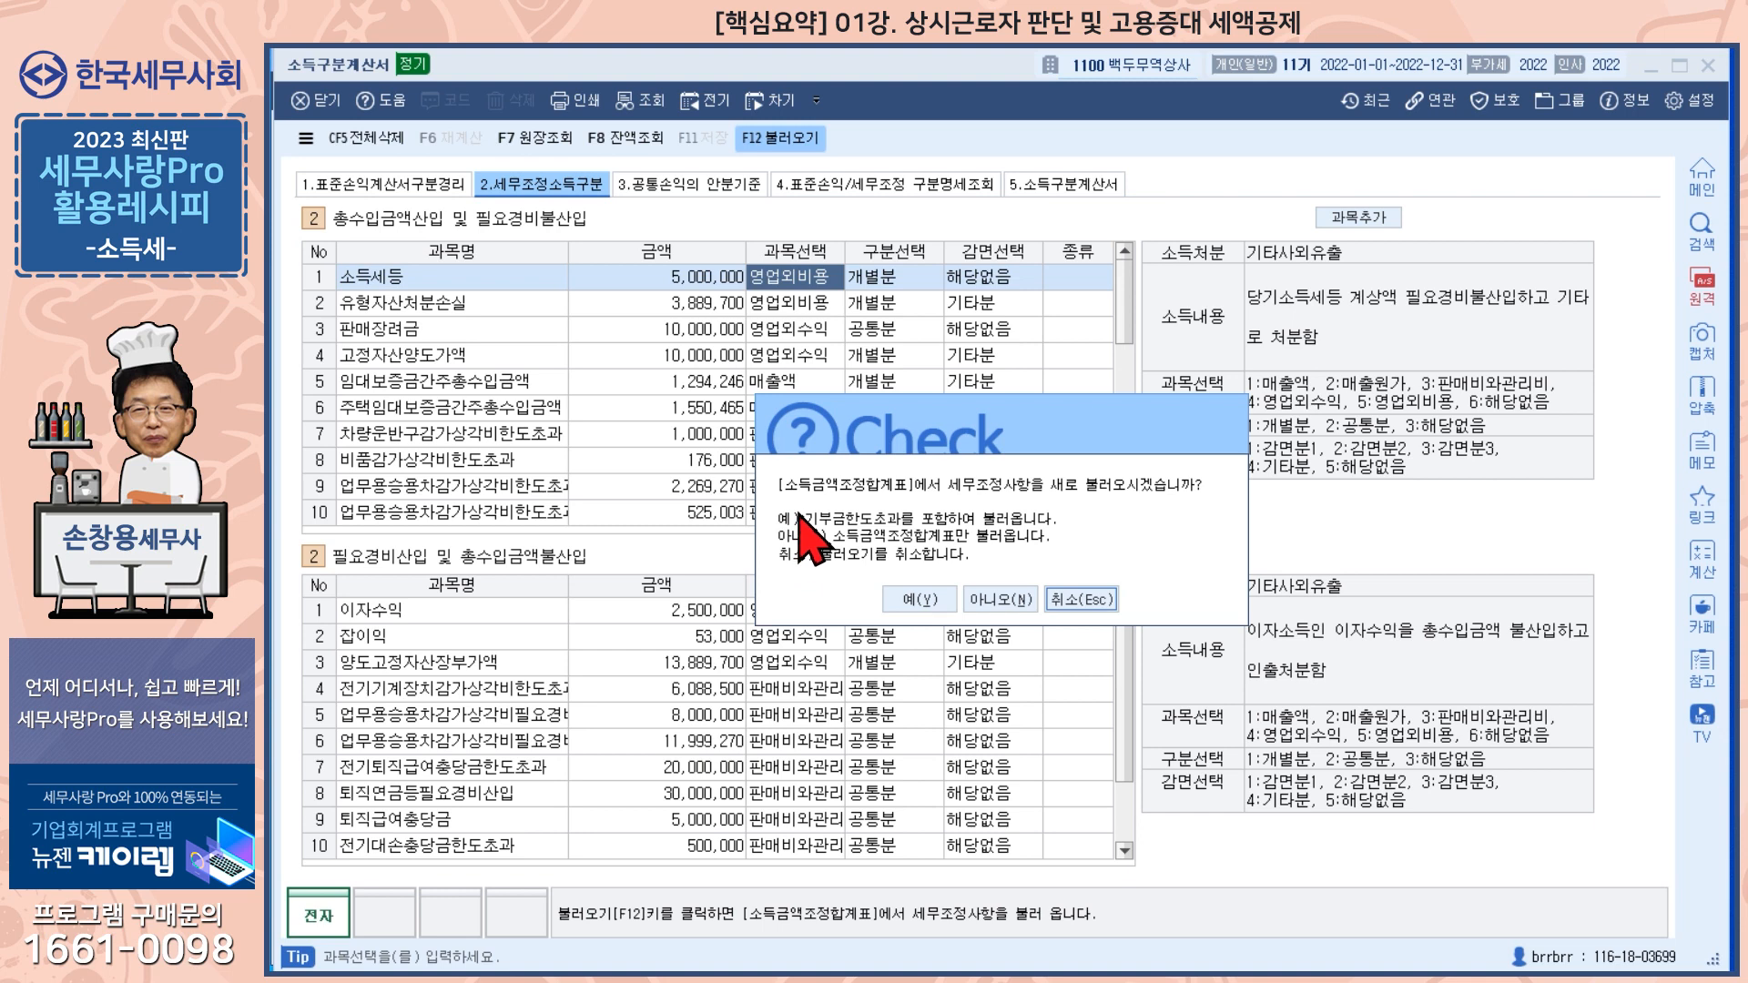
left_click(1097, 603)
Enable adding accounts to both adjustment lists and check the added 기부금한도초과 and 기부금이월액필요경비산입 rows
left_click_drag(1134, 314, 1143, 510)
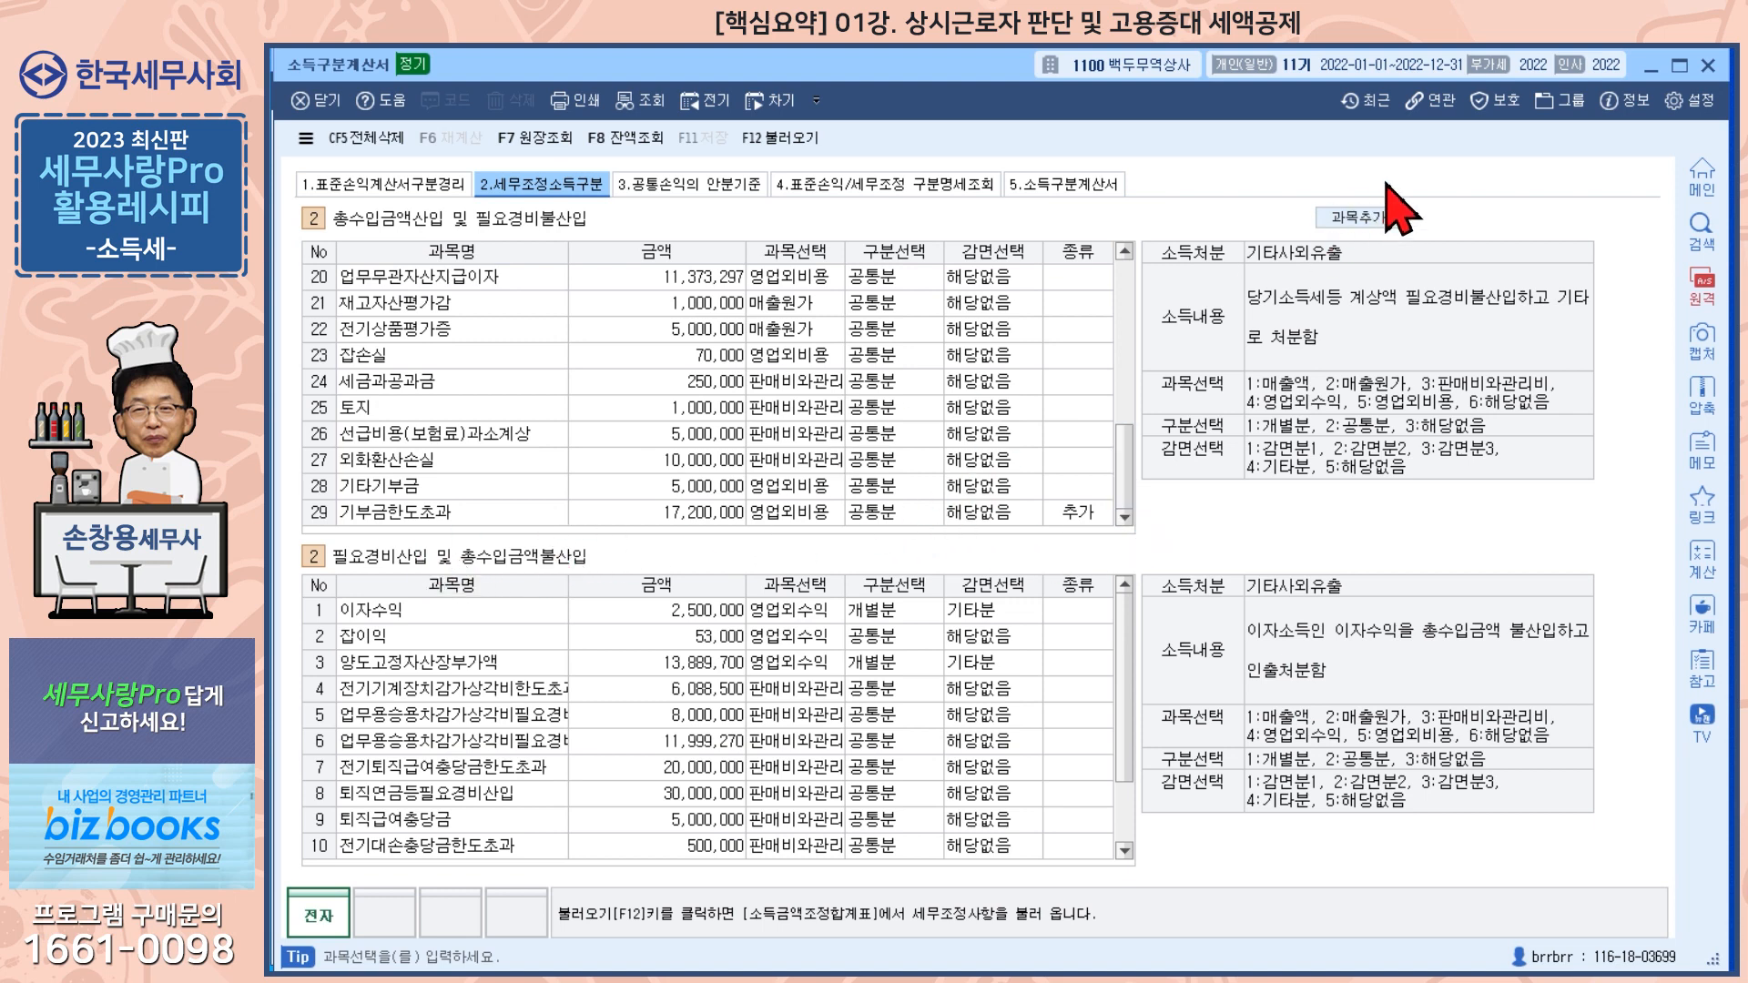
left_click(1377, 225)
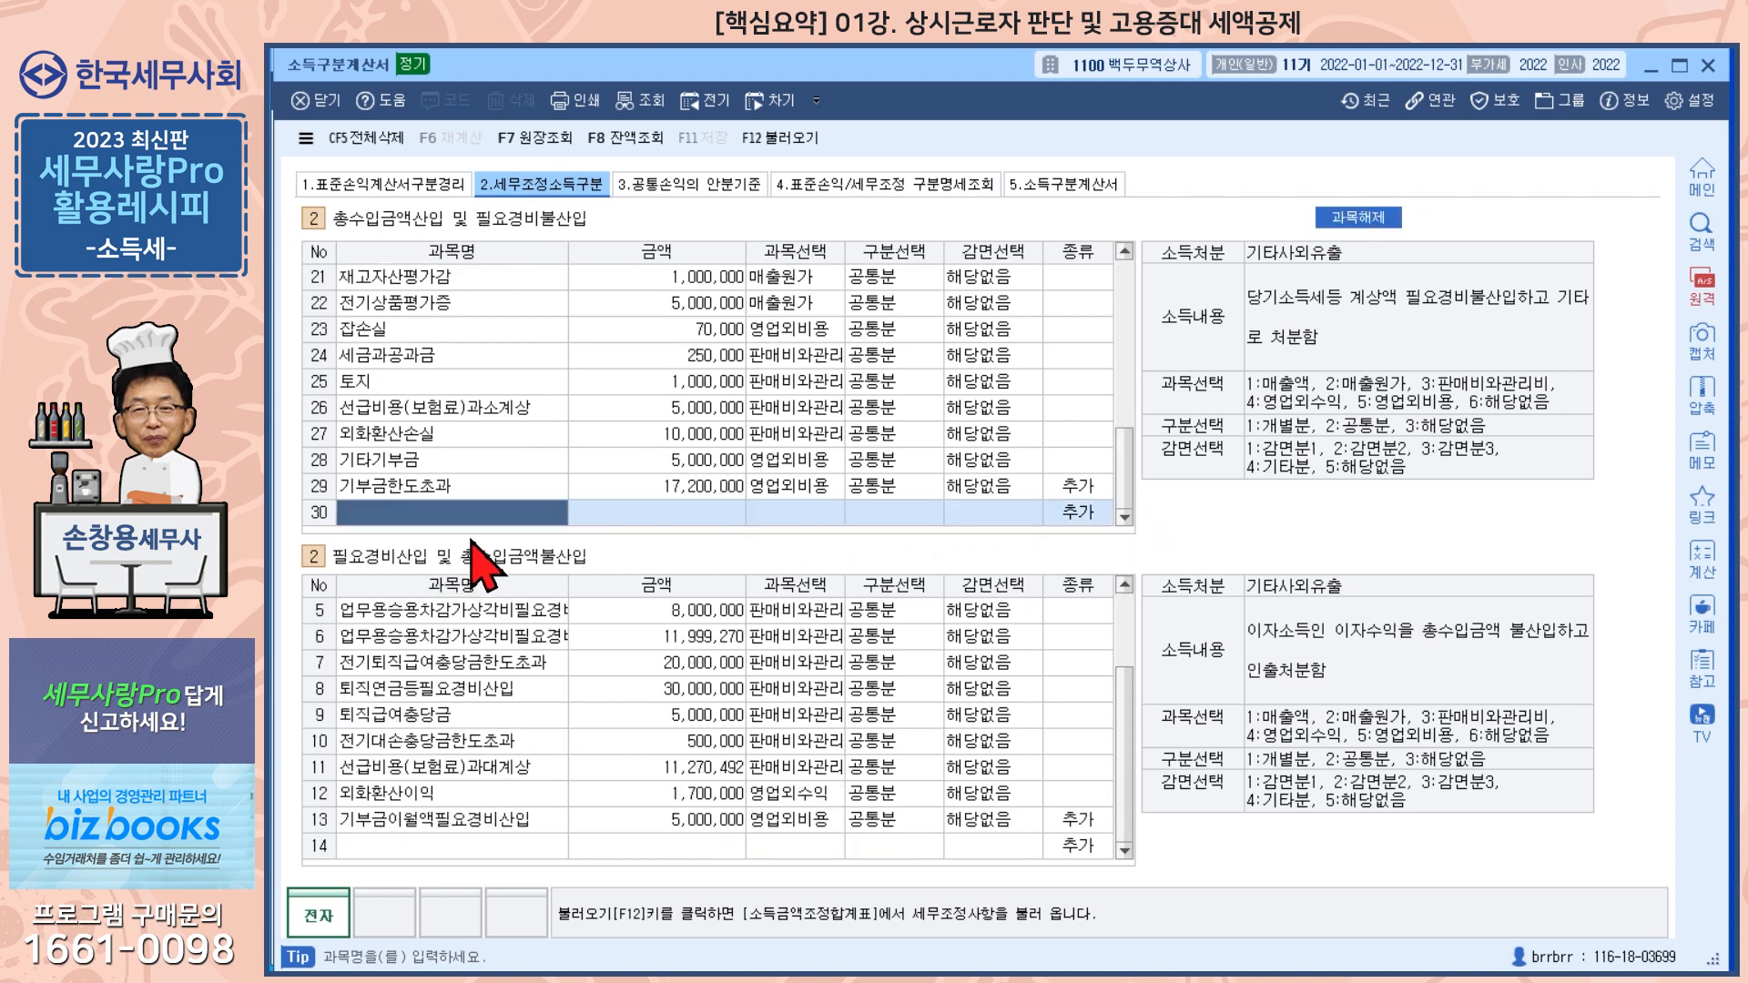
left_click(406, 490)
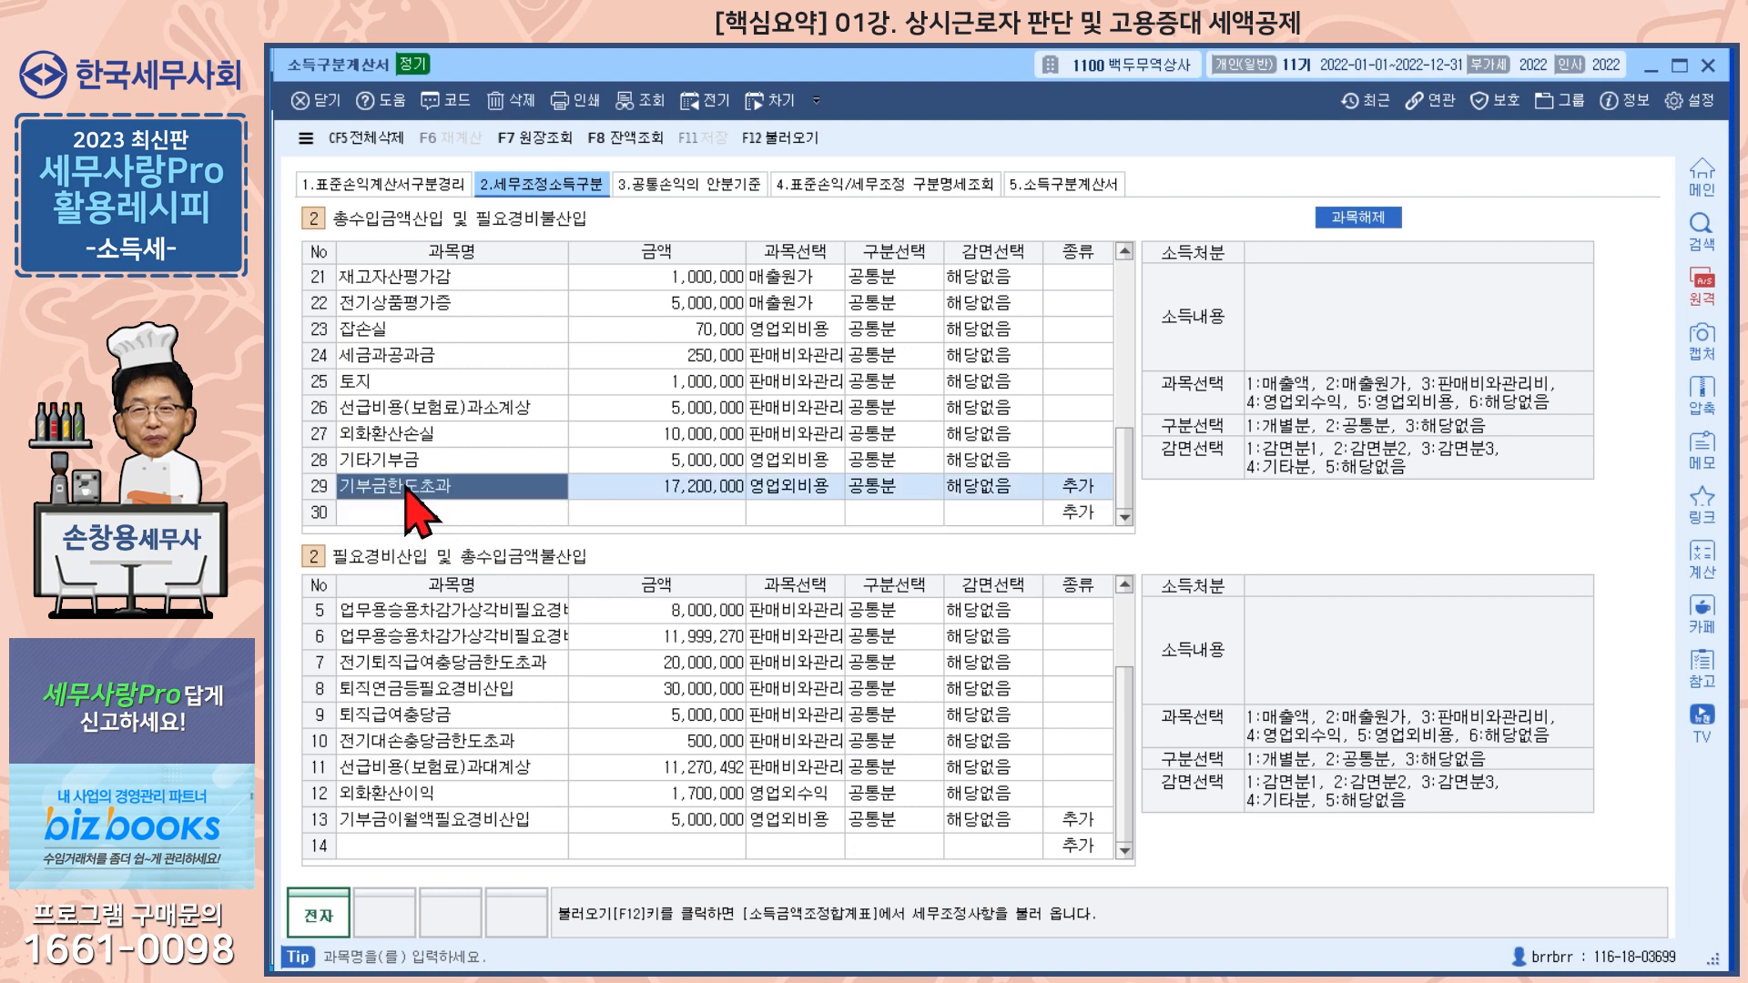
left_click(445, 821)
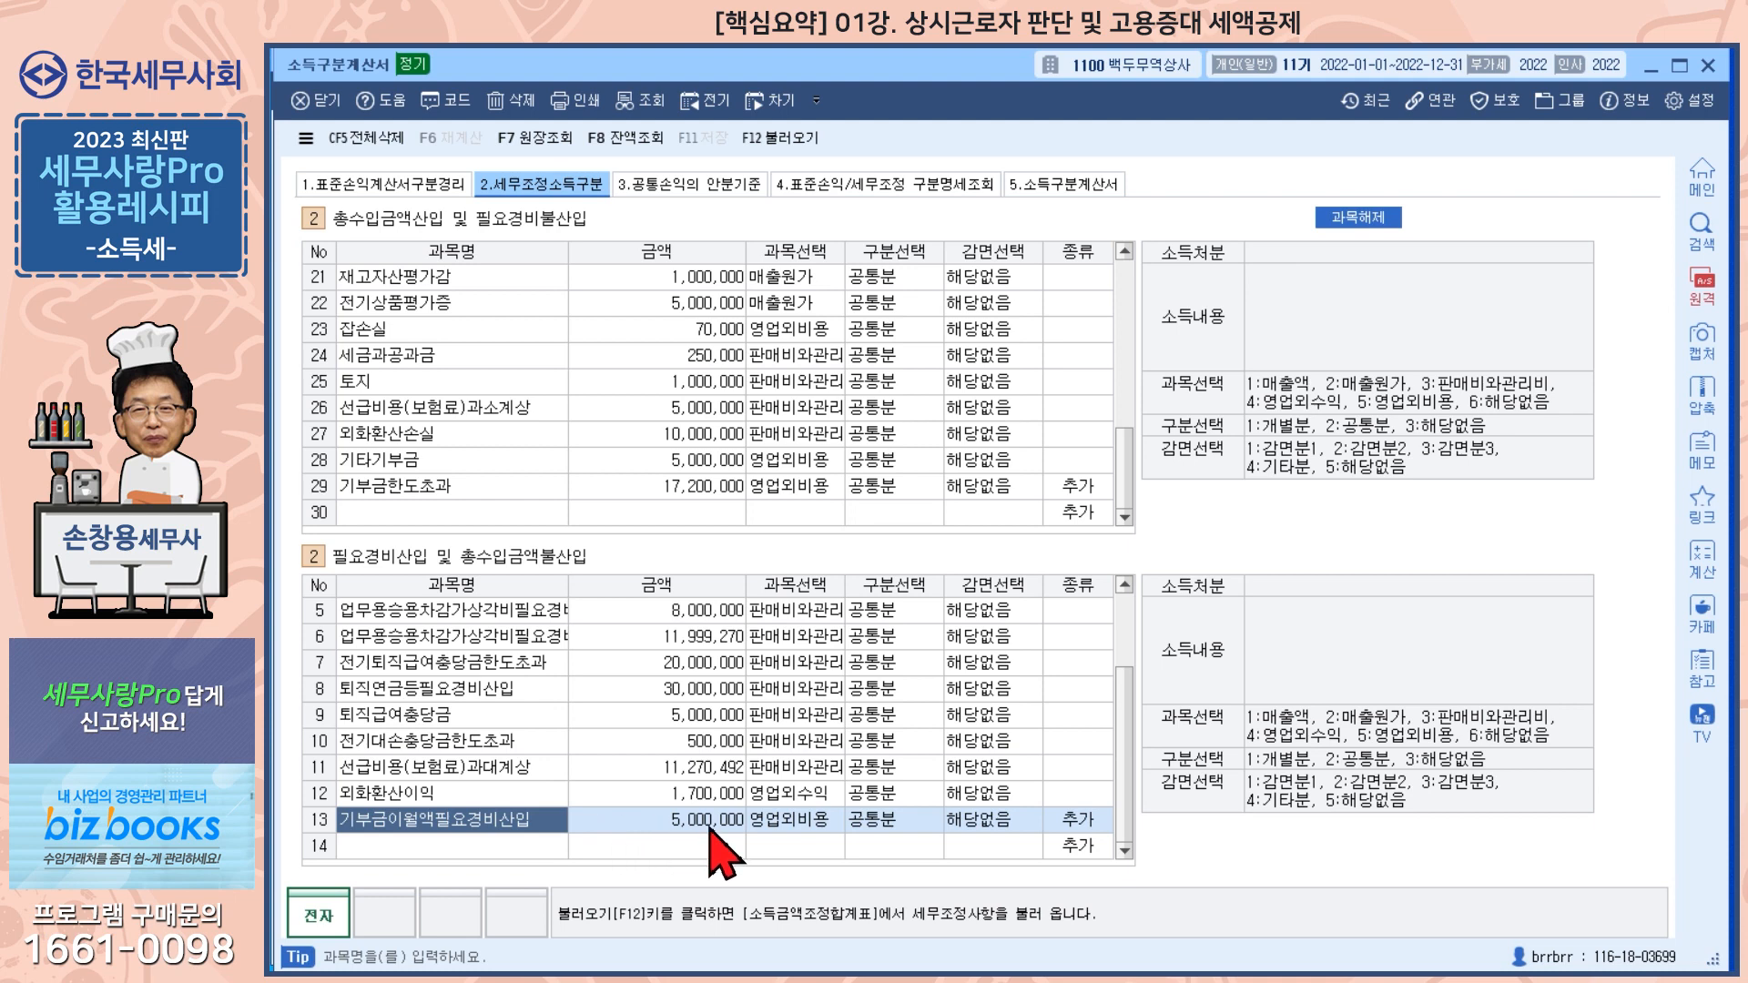
left_click_drag(1135, 478, 1126, 266)
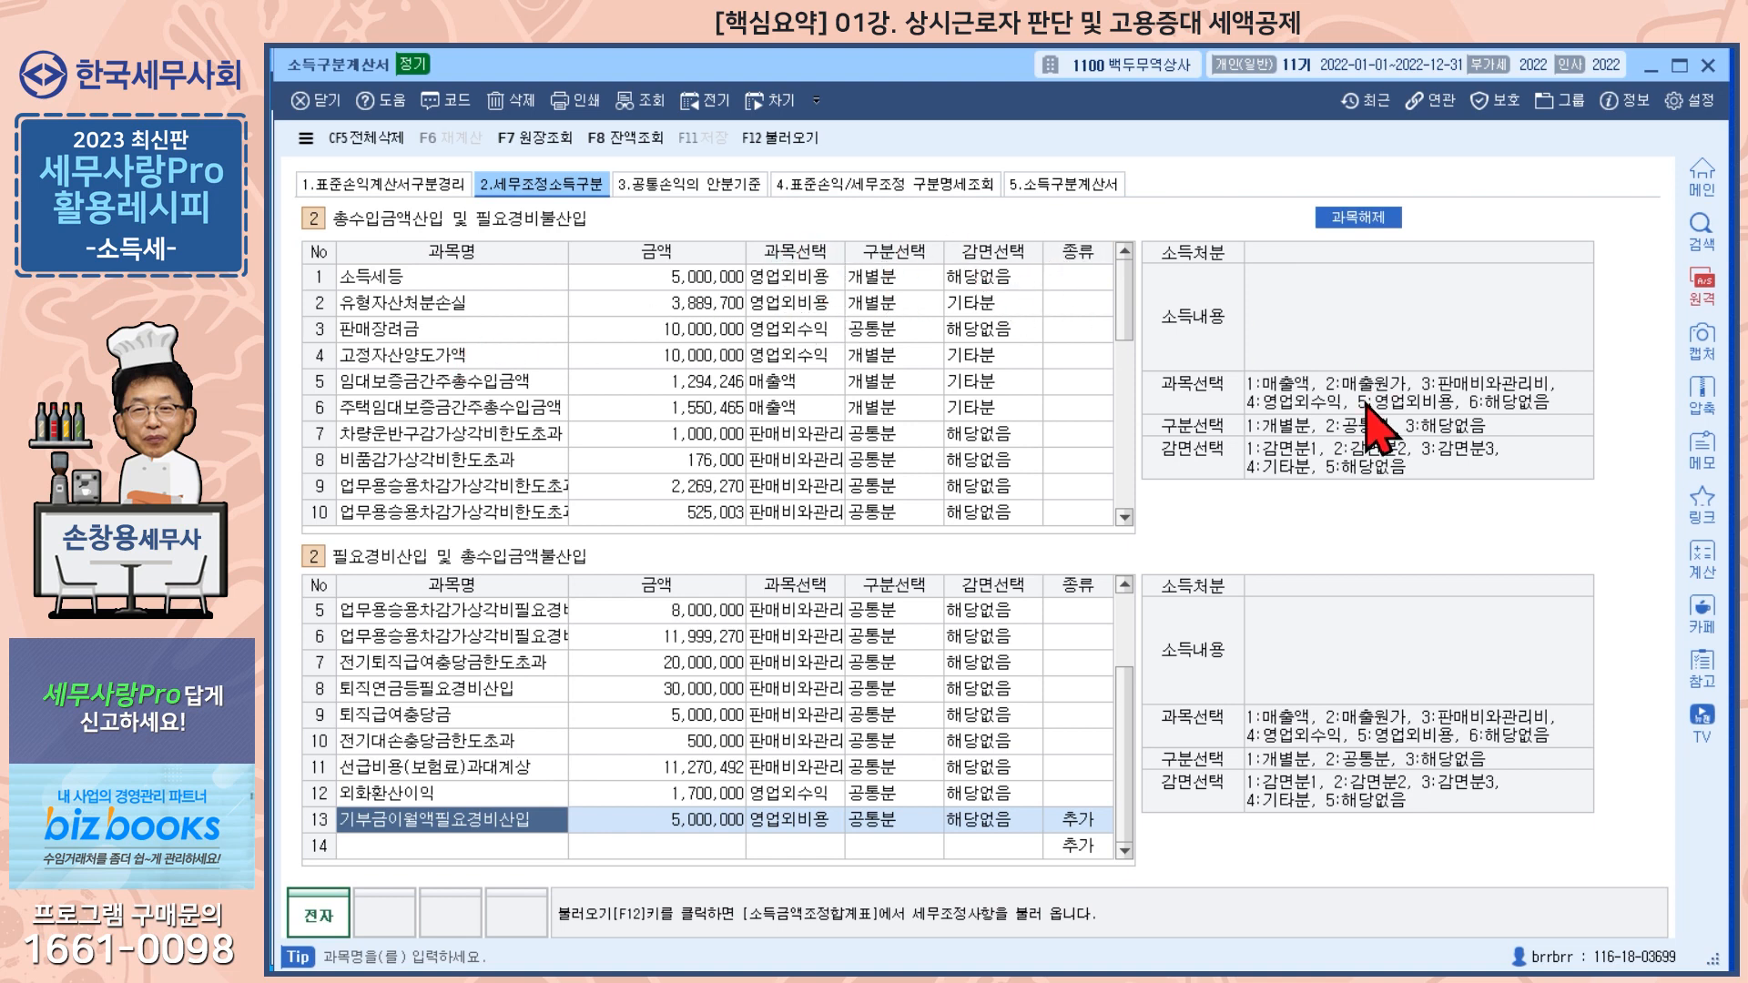
Review the 소득세등 classification and its disposition details, and recheck the two added donation adjustment rows
left_click(517, 278)
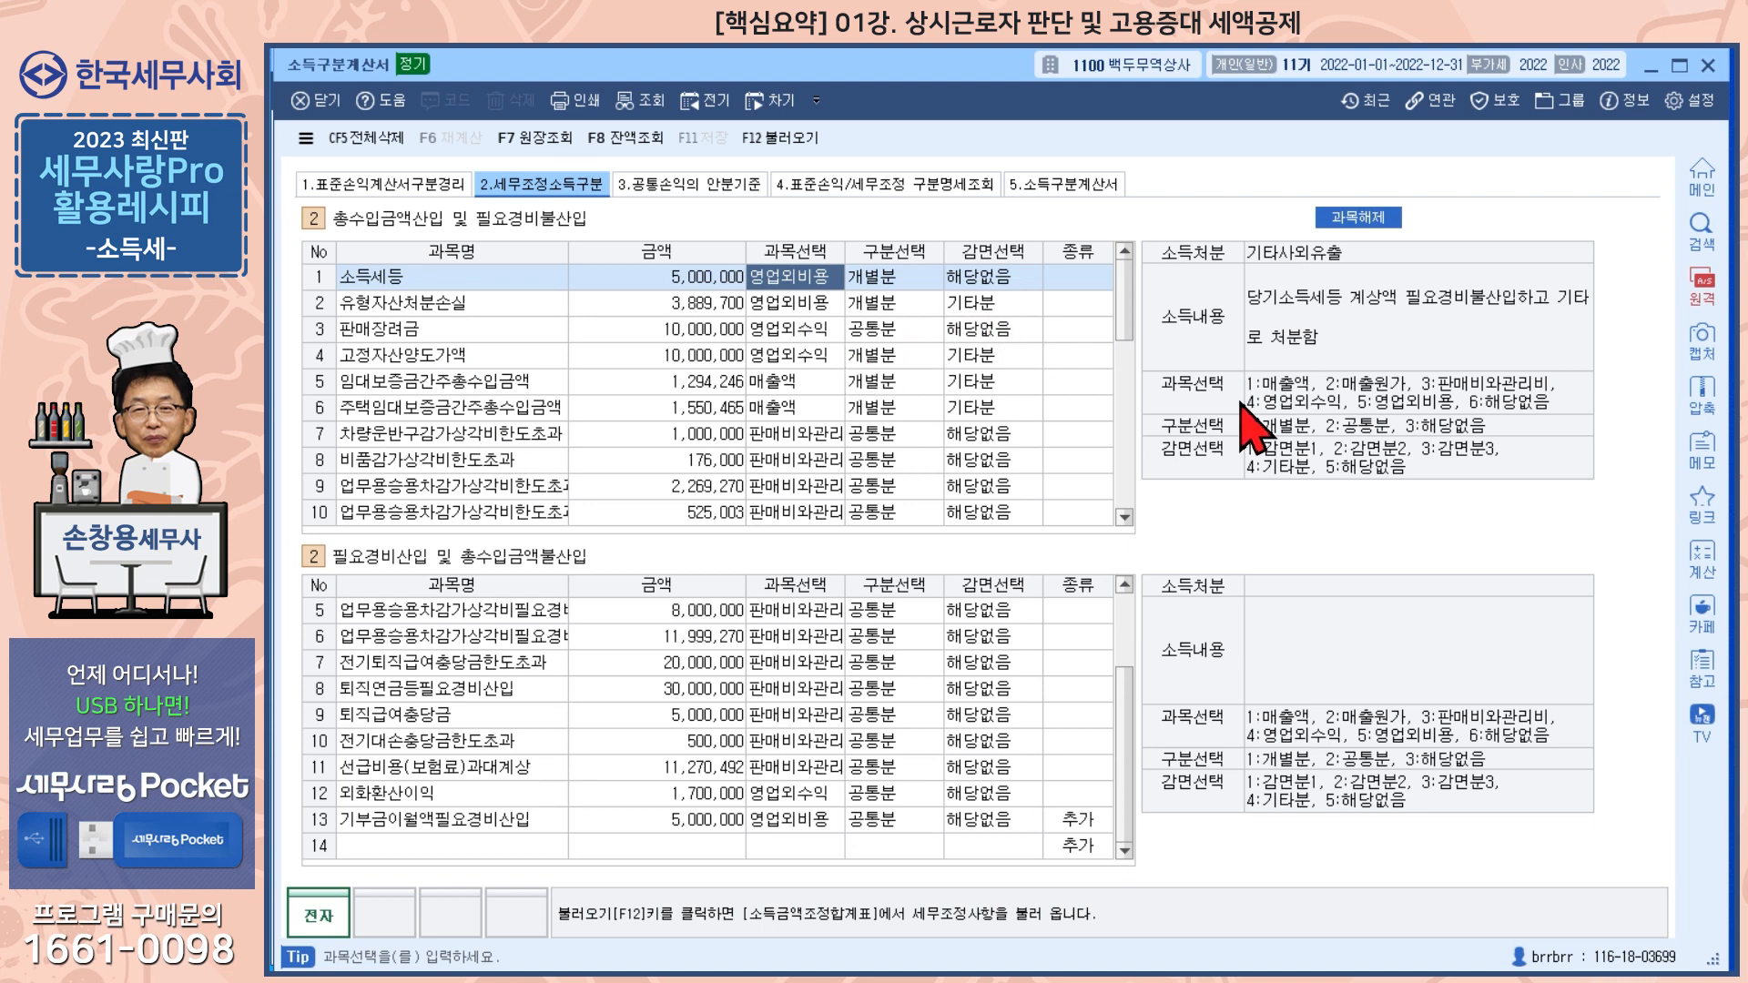
left_click_drag(1127, 309, 1128, 517)
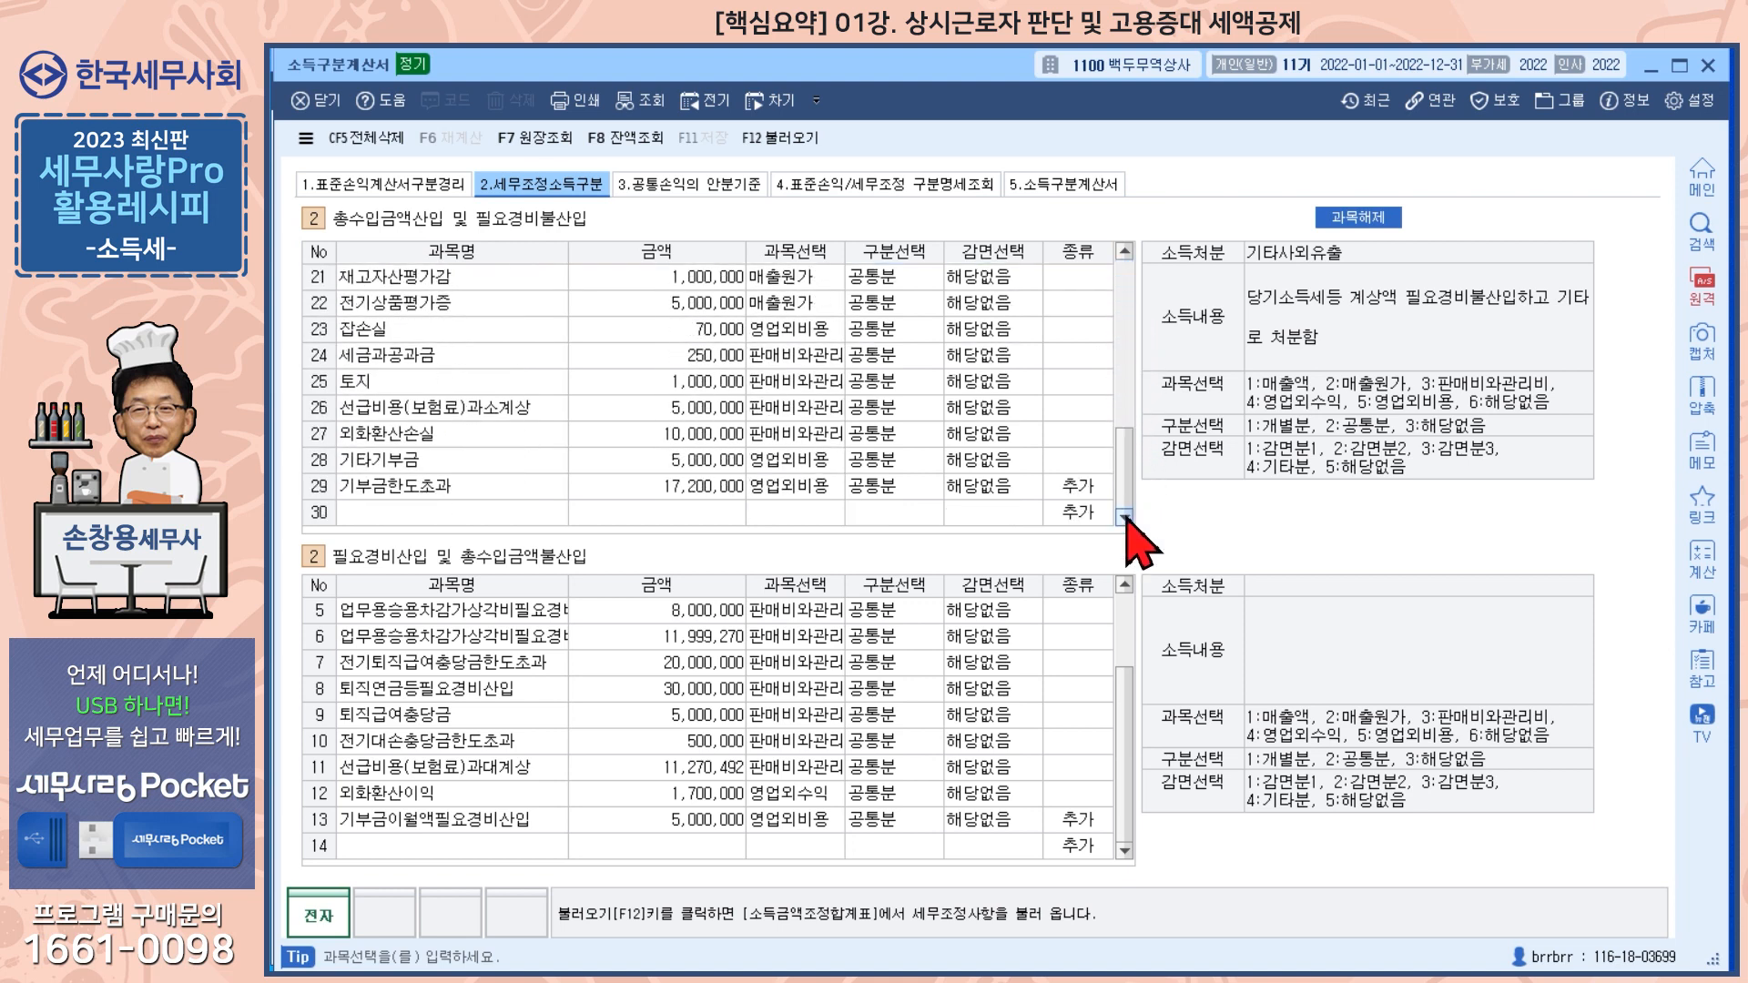
left_click(441, 492)
left_click(466, 825)
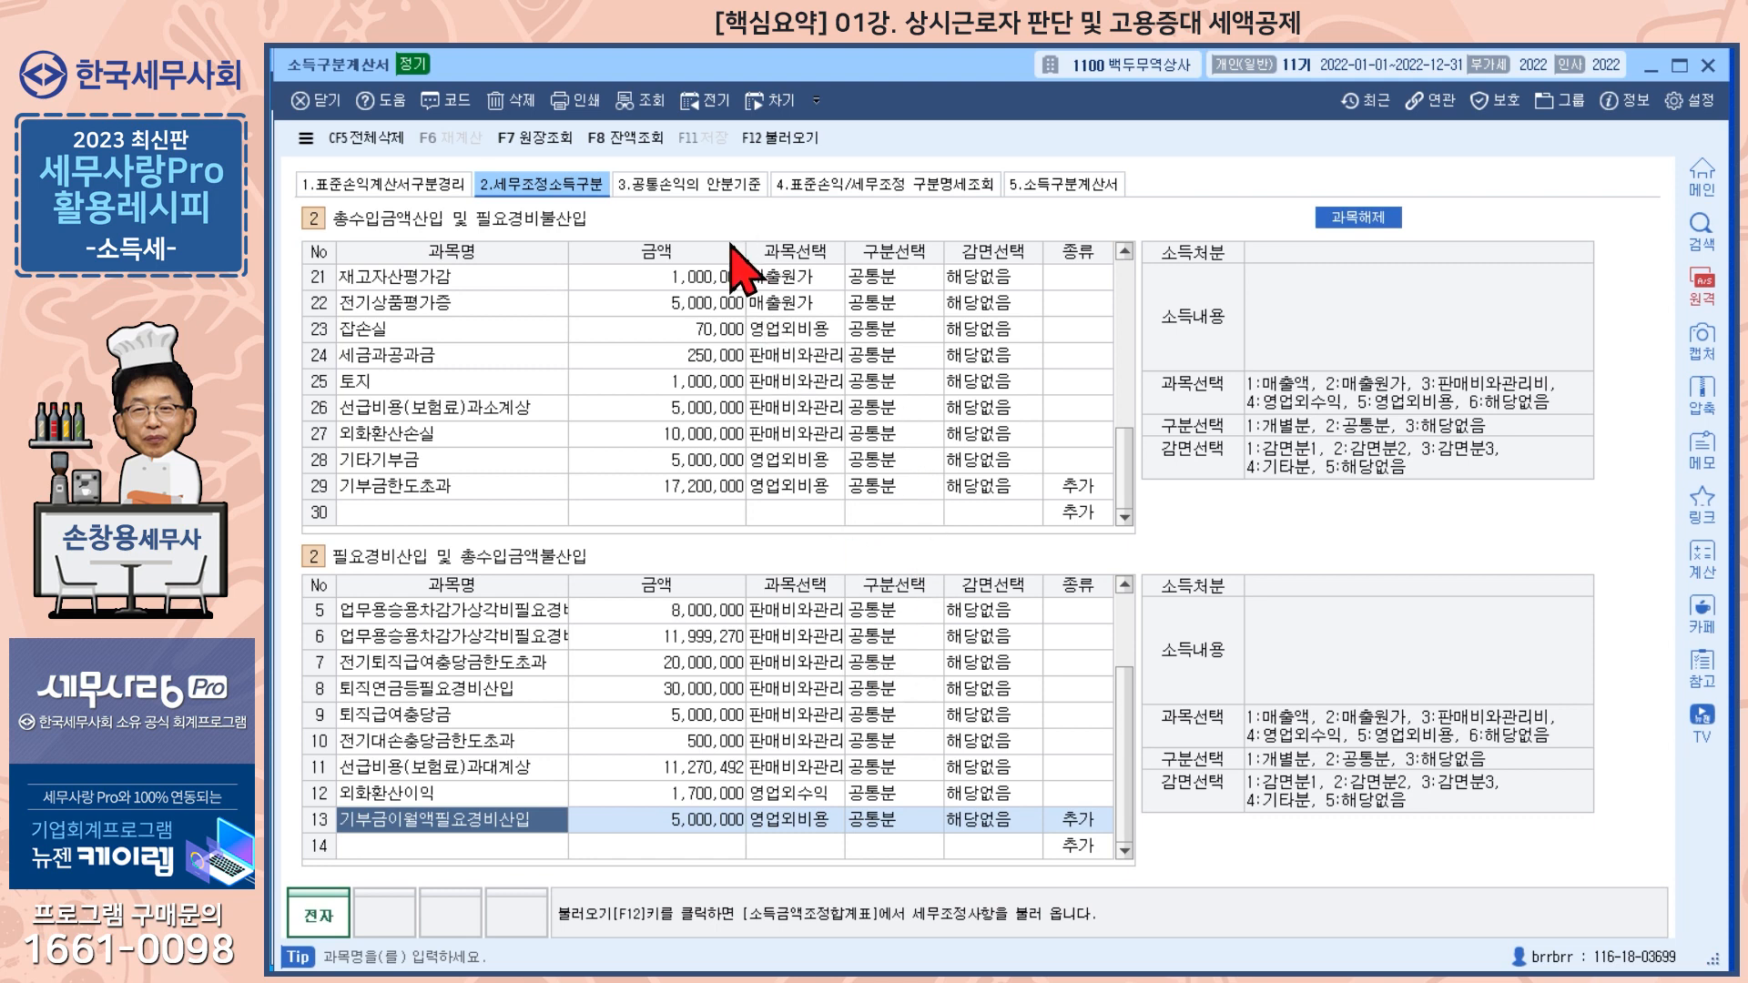
Review the 공통손익의 안분기준, the 표준손익/세무조정 구분명세 and the 소득구분계산서, comparing the last with the 표준손익계산서구분경리
left_click(719, 185)
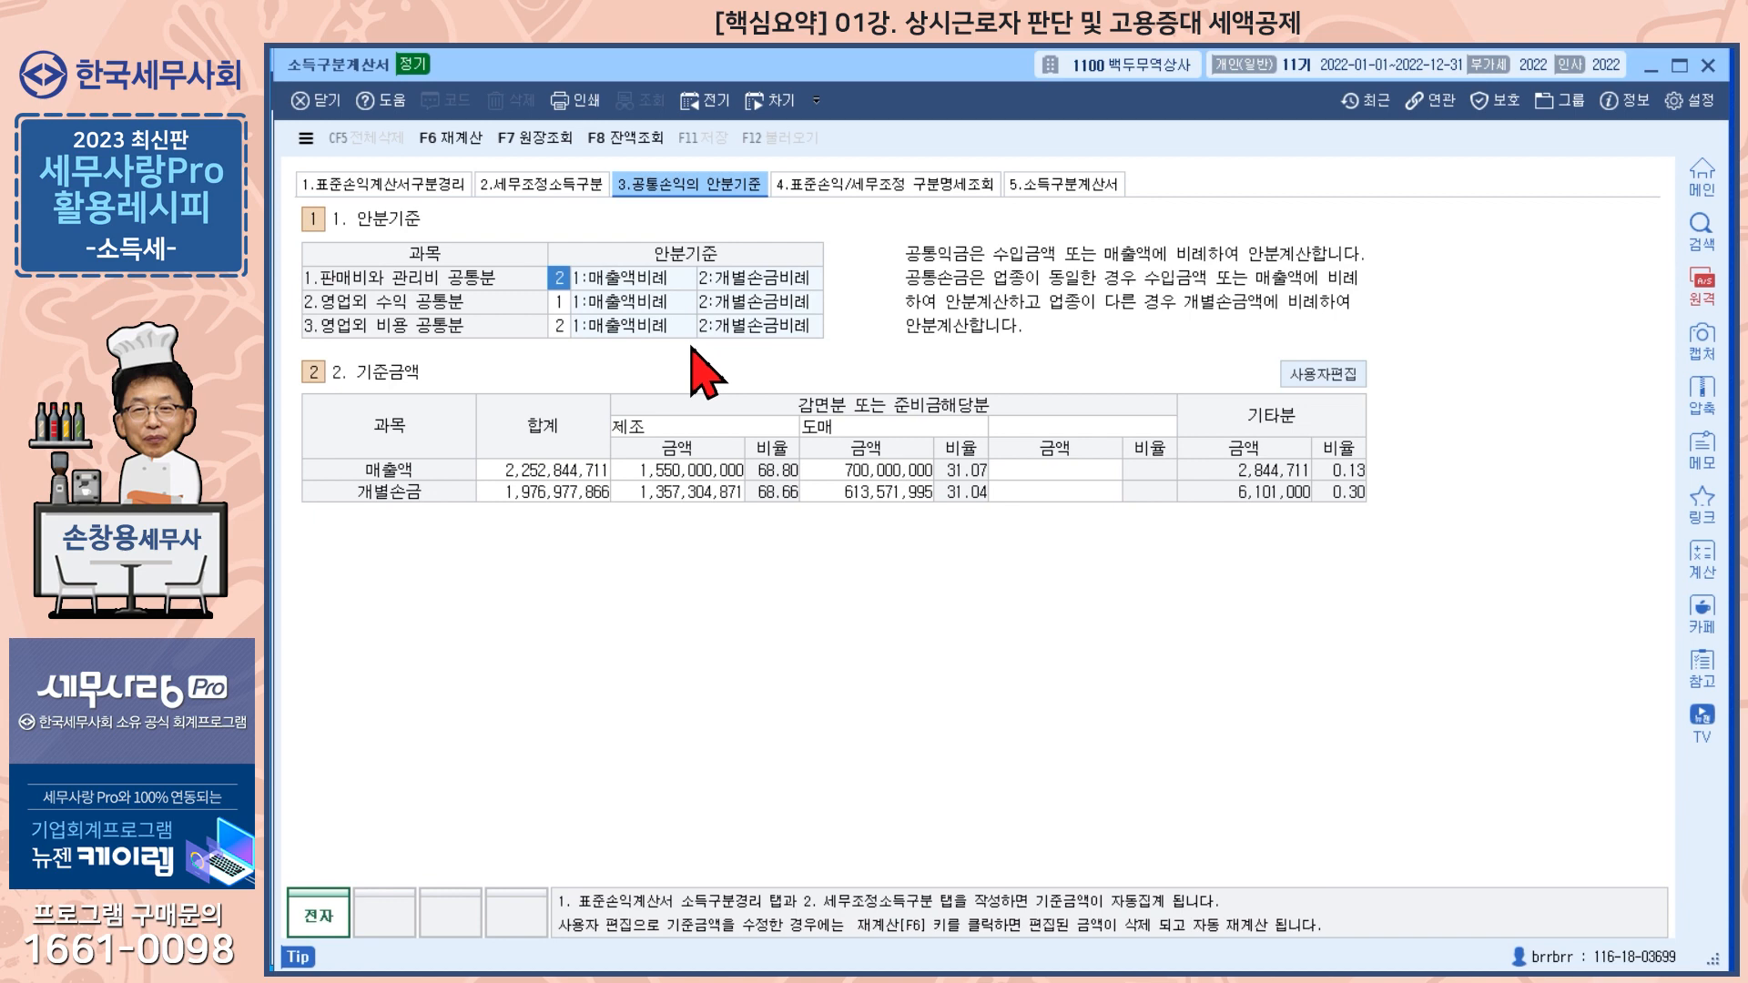
left_click(897, 188)
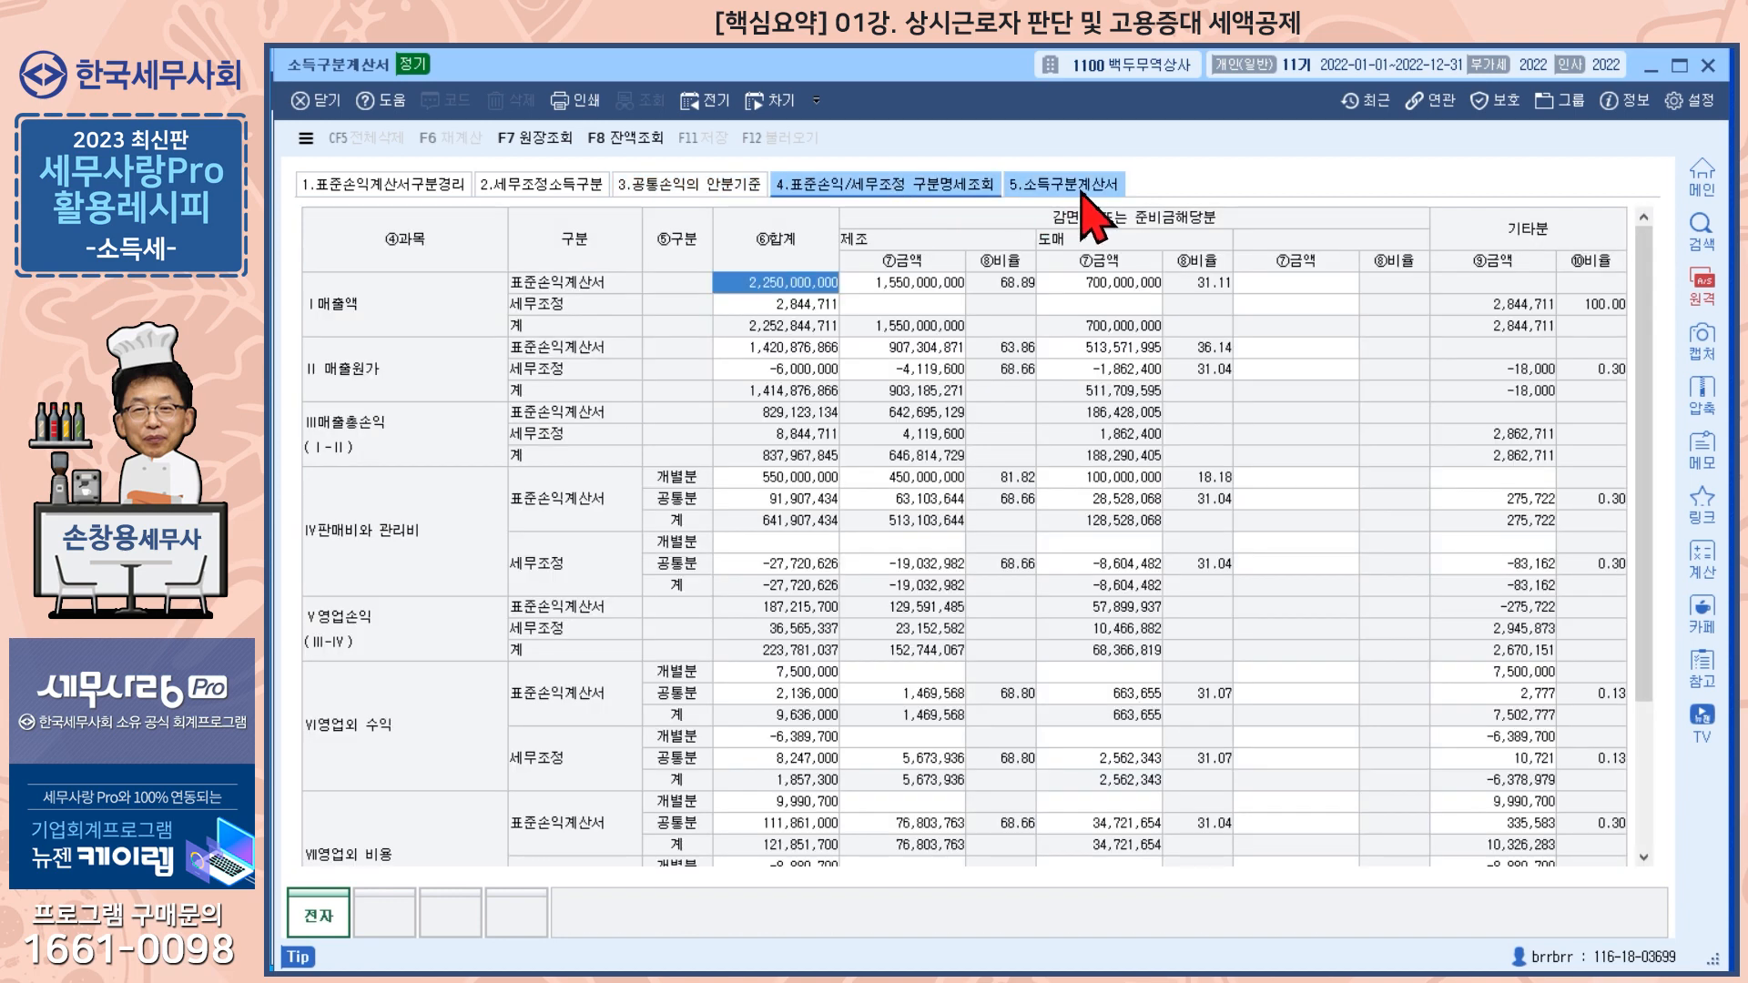
left_click(1084, 187)
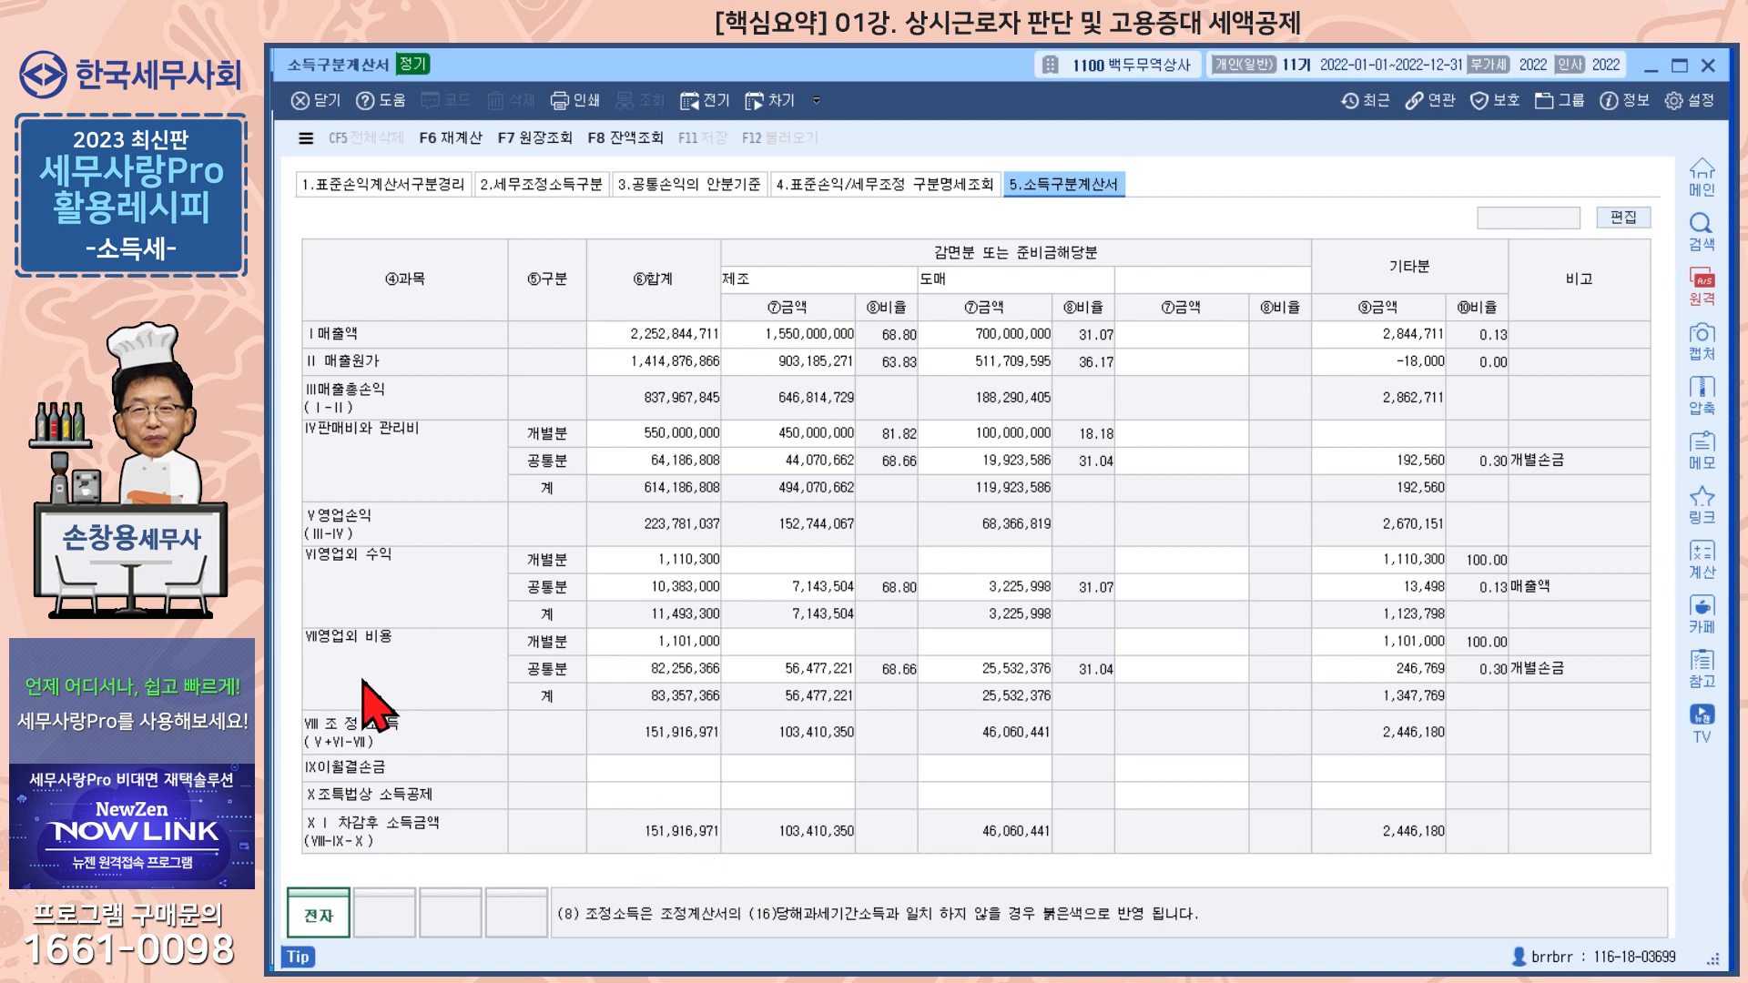
key("Escape")
left_click(1047, 284)
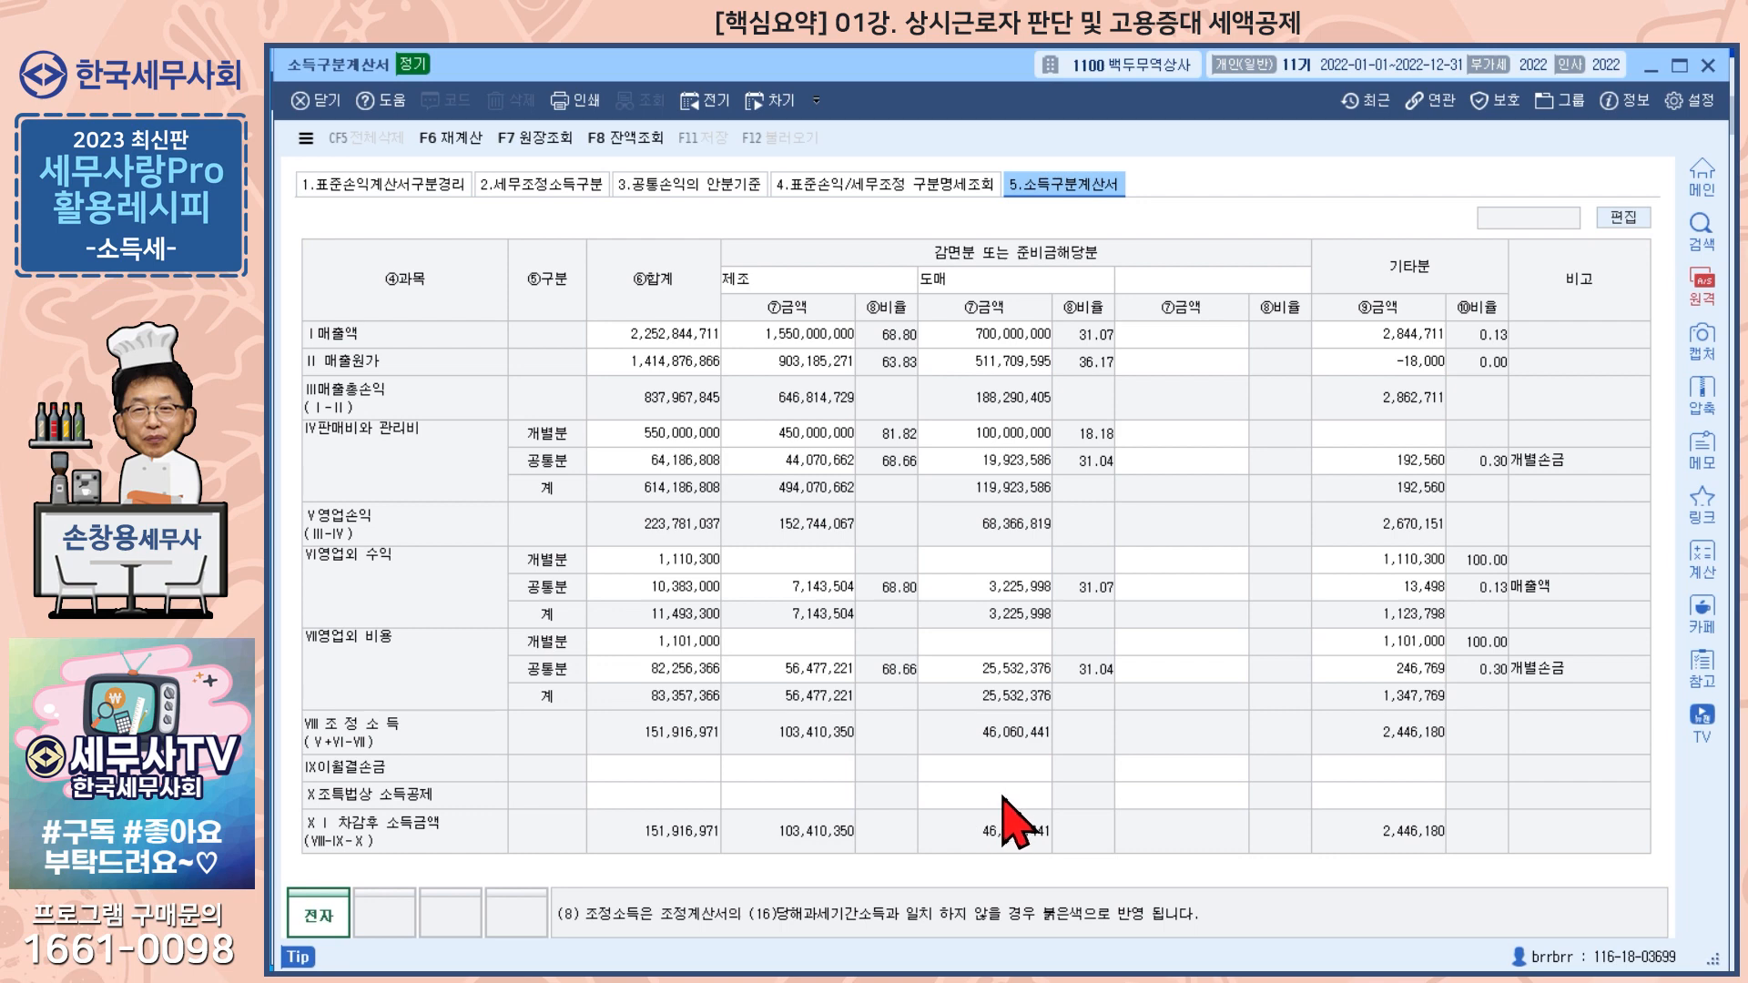
left_click(397, 186)
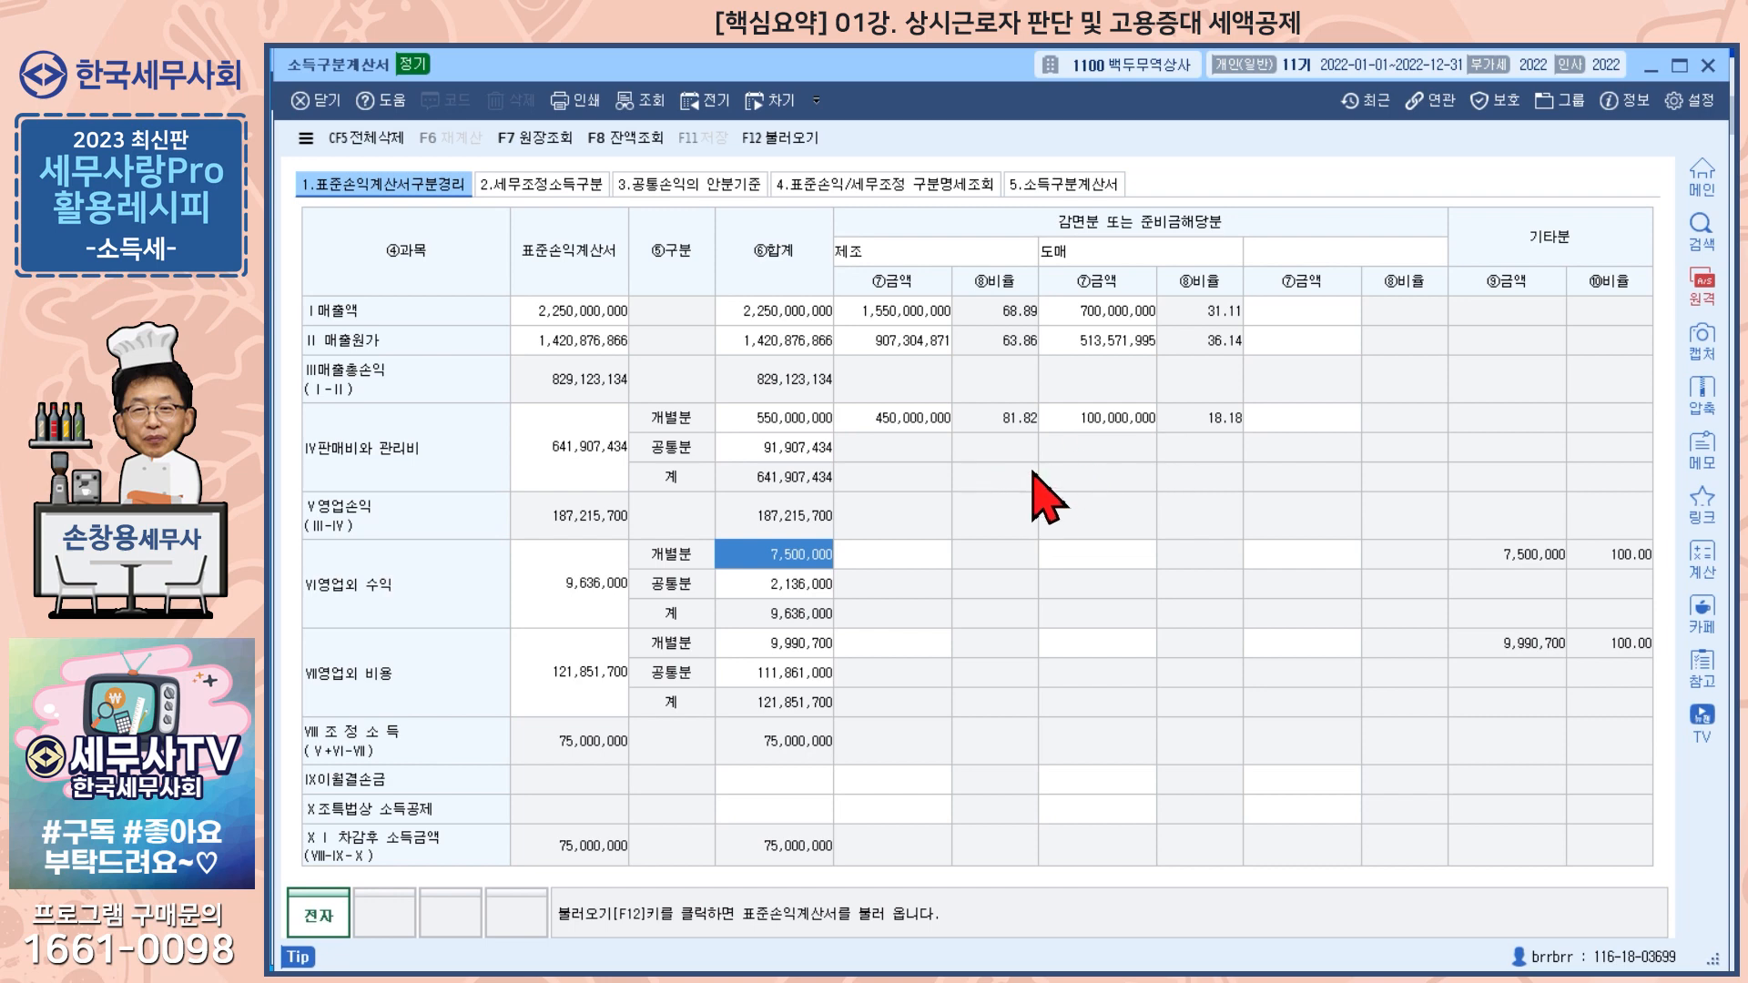
left_click(1063, 186)
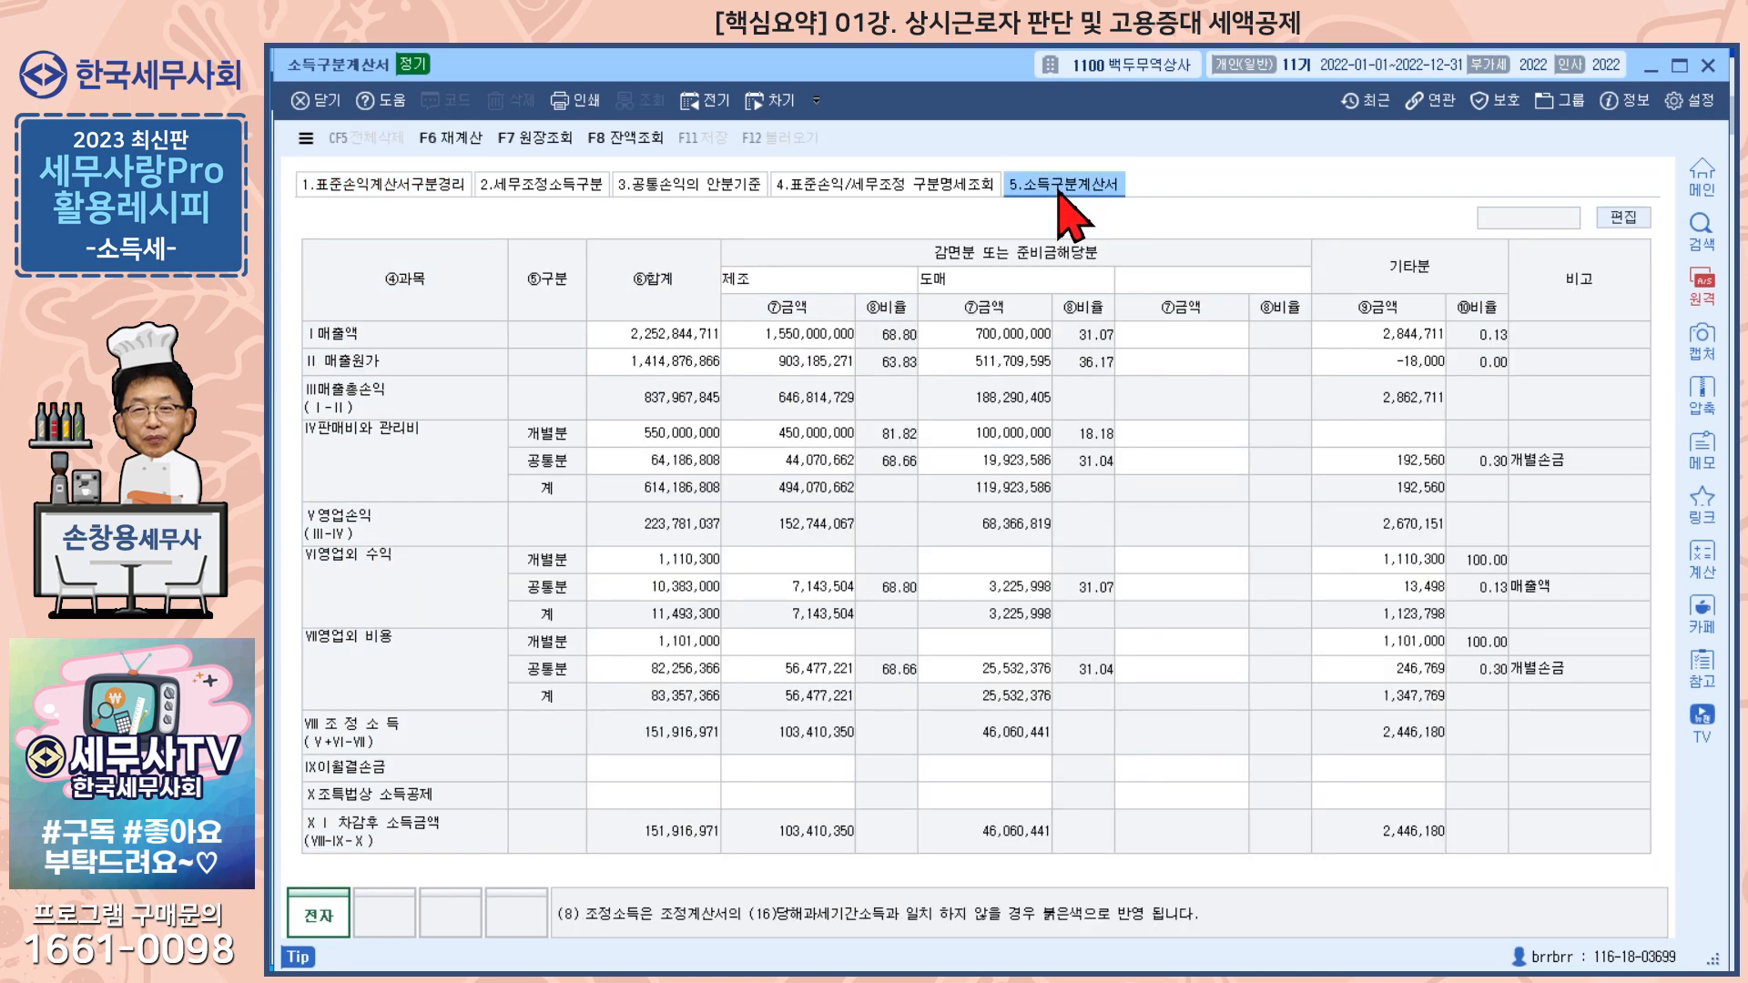
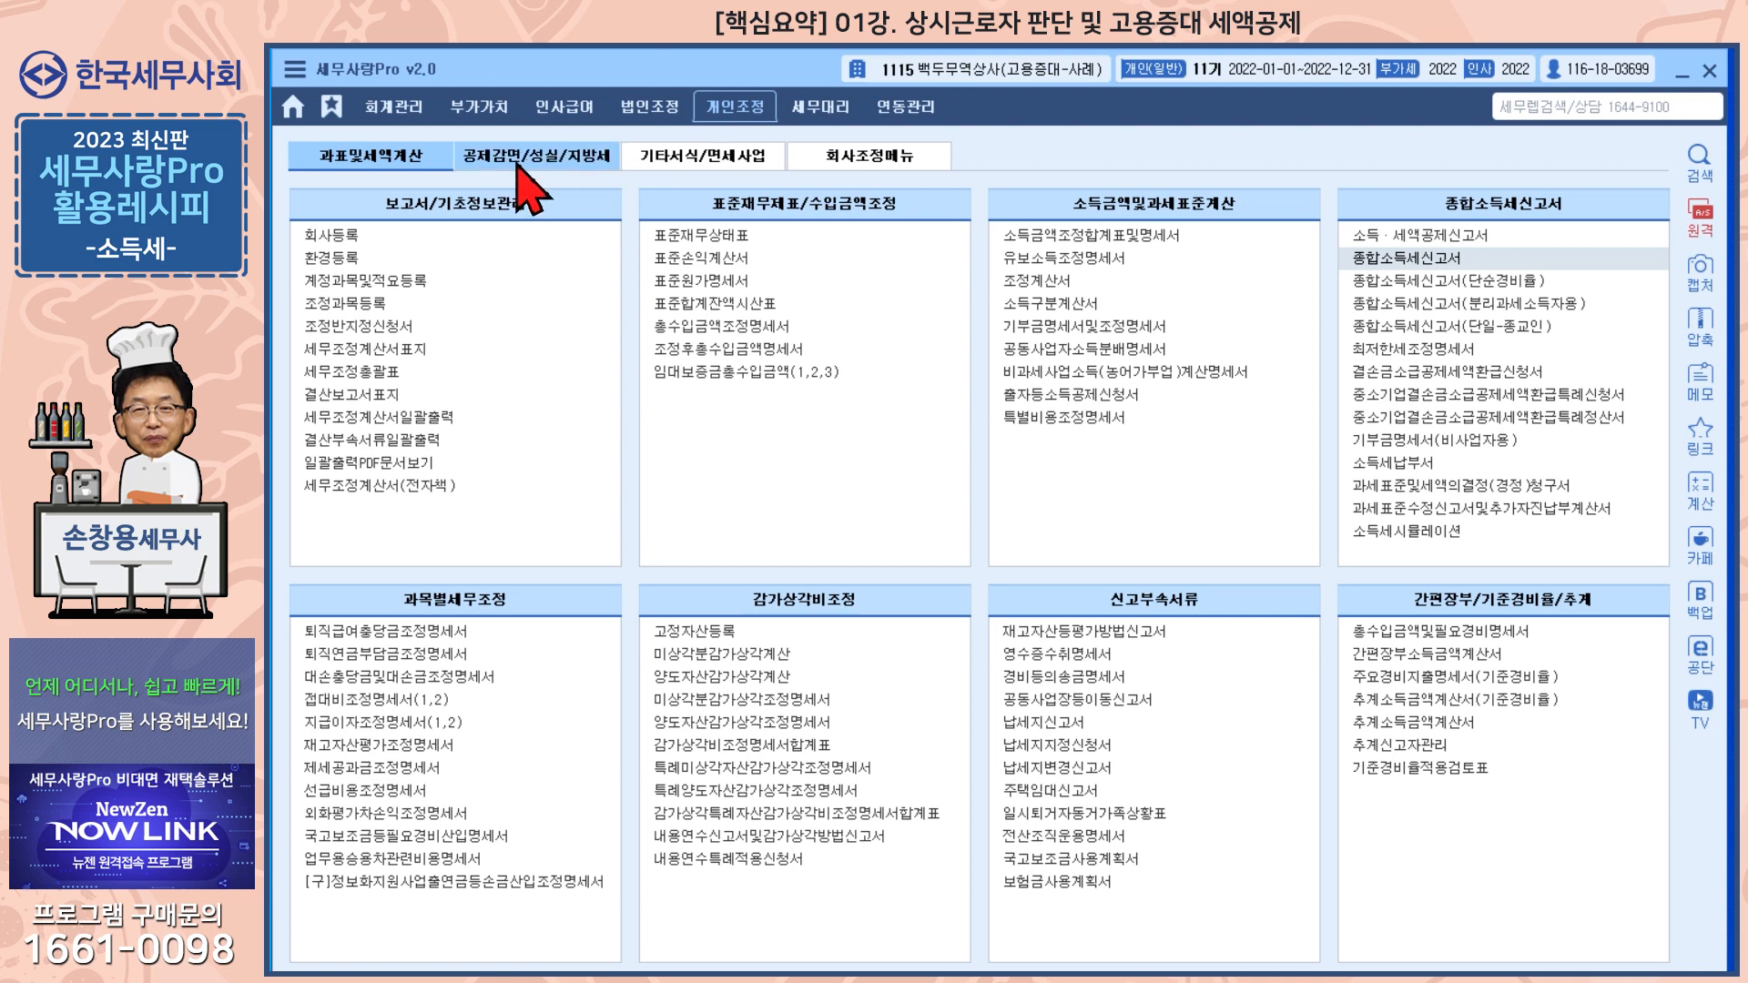
Open 근로자고용현황(공제세액계산용) among the tax credit forms and check the 기타우대 choices for the employee marked 경력단절
left_click(523, 167)
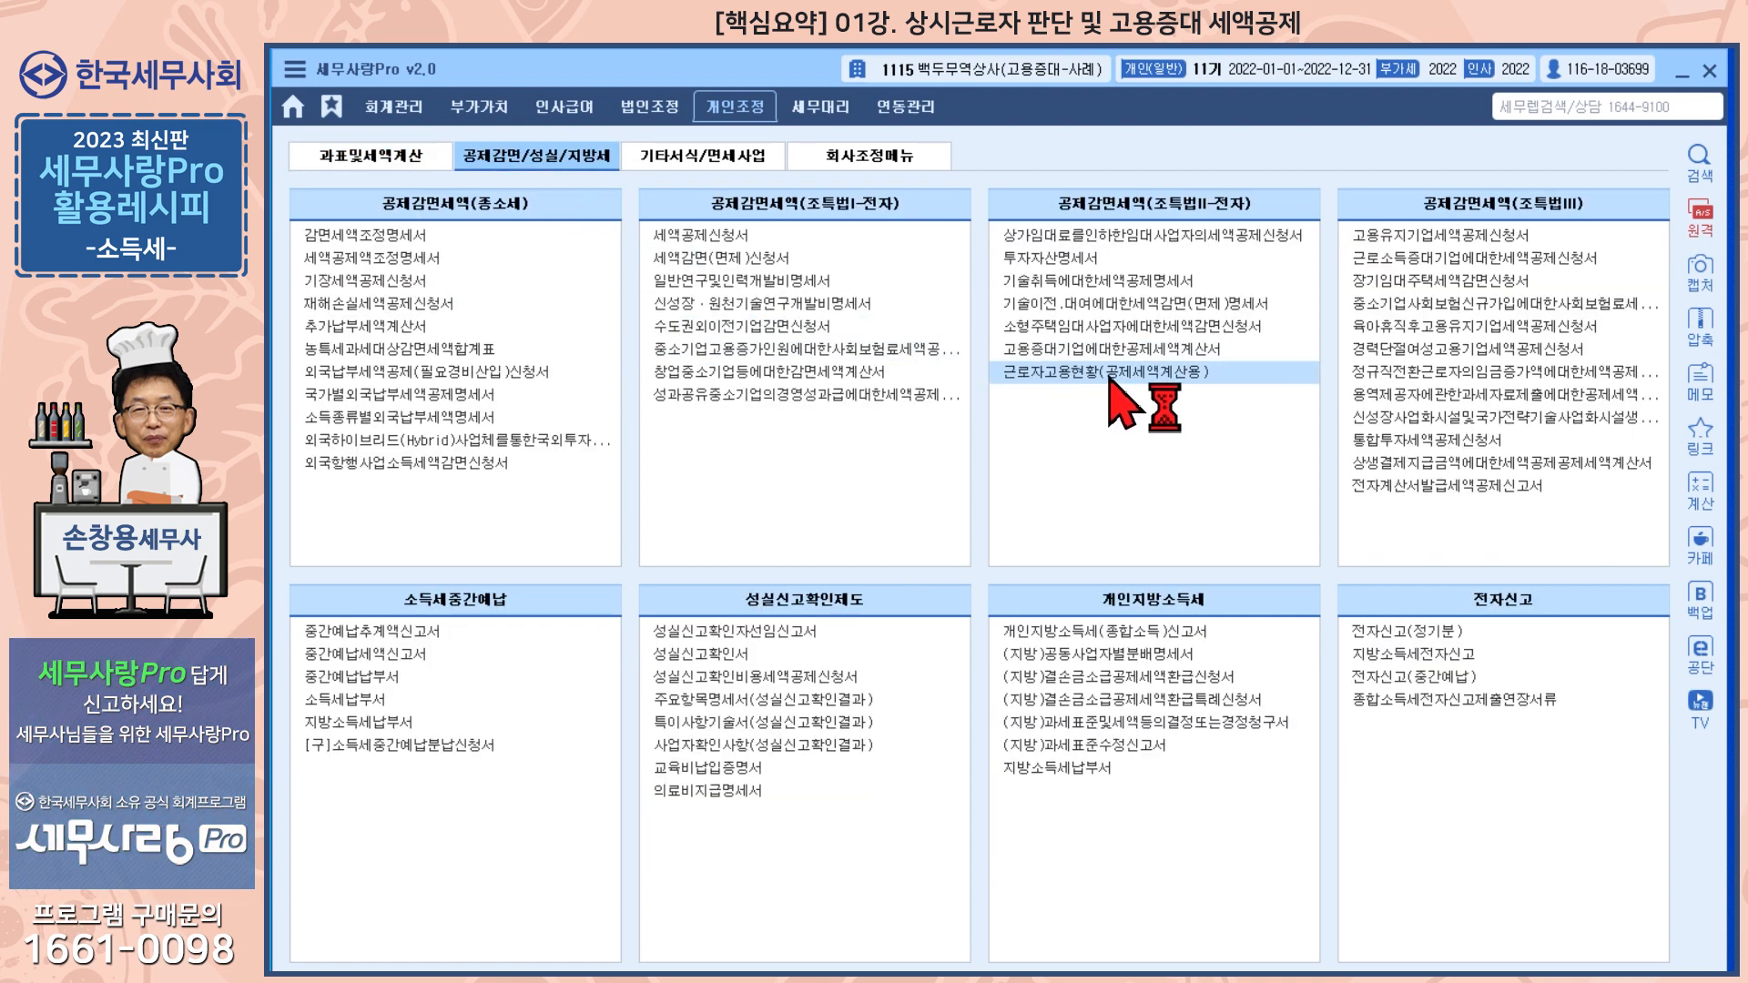
left_click(1110, 372)
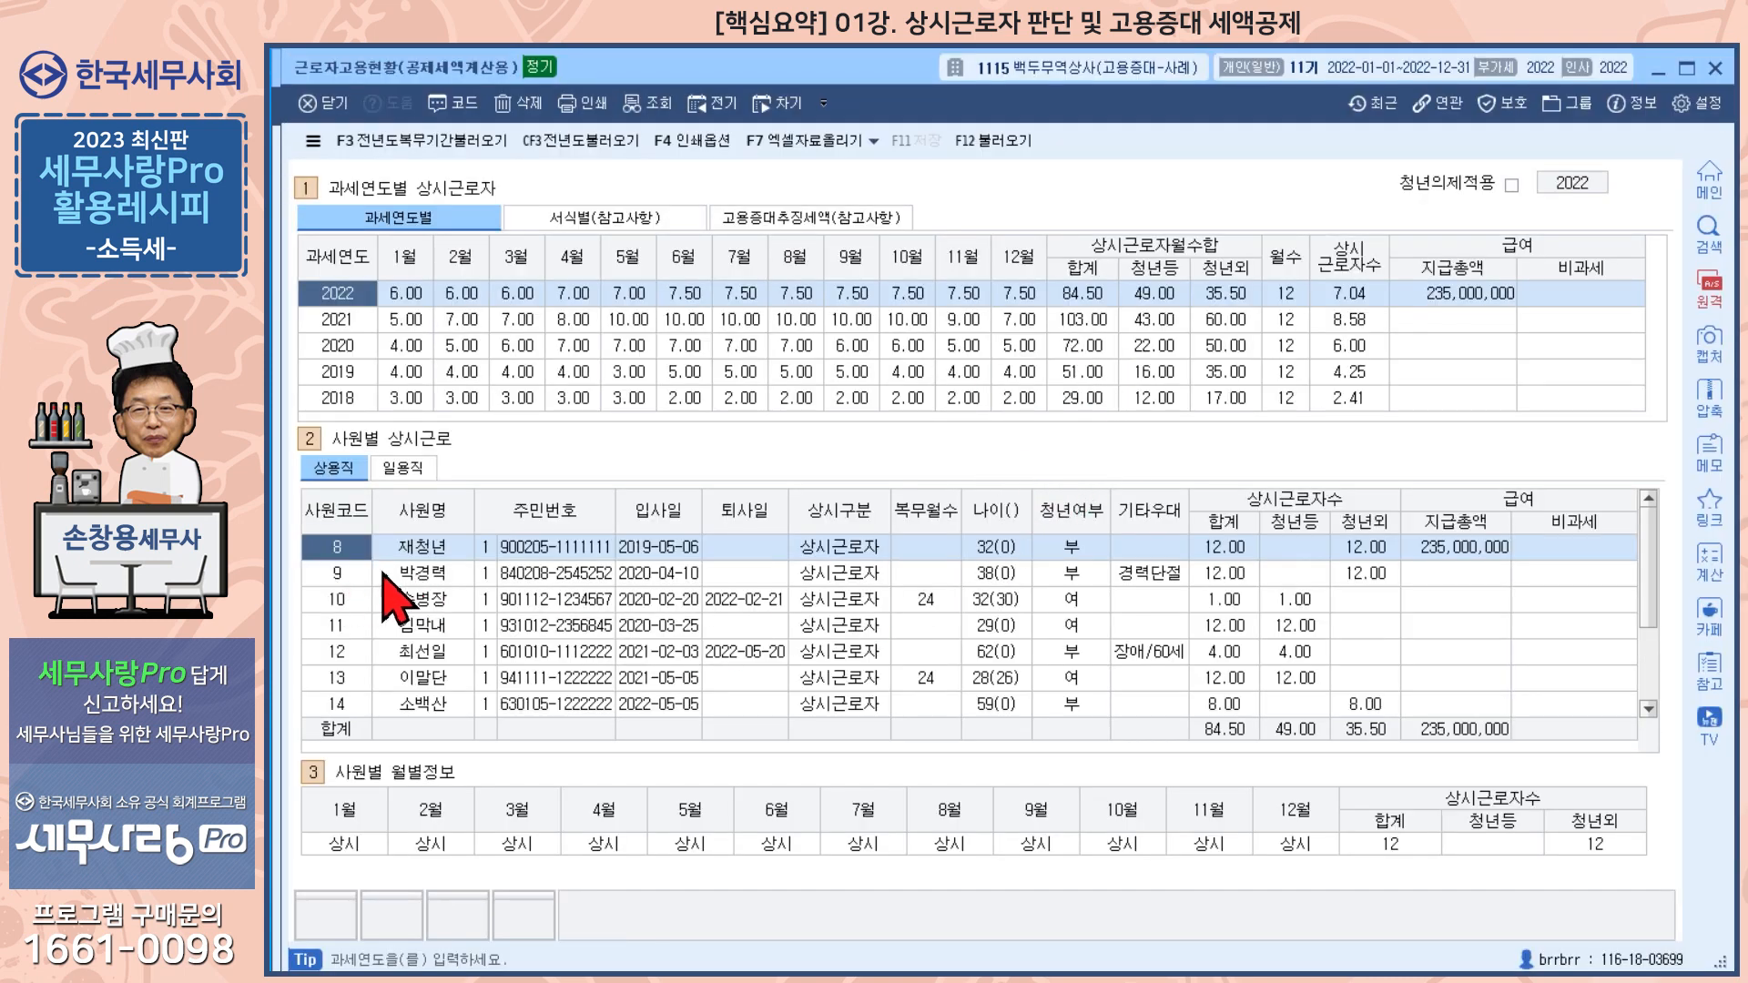
left_click(1144, 576)
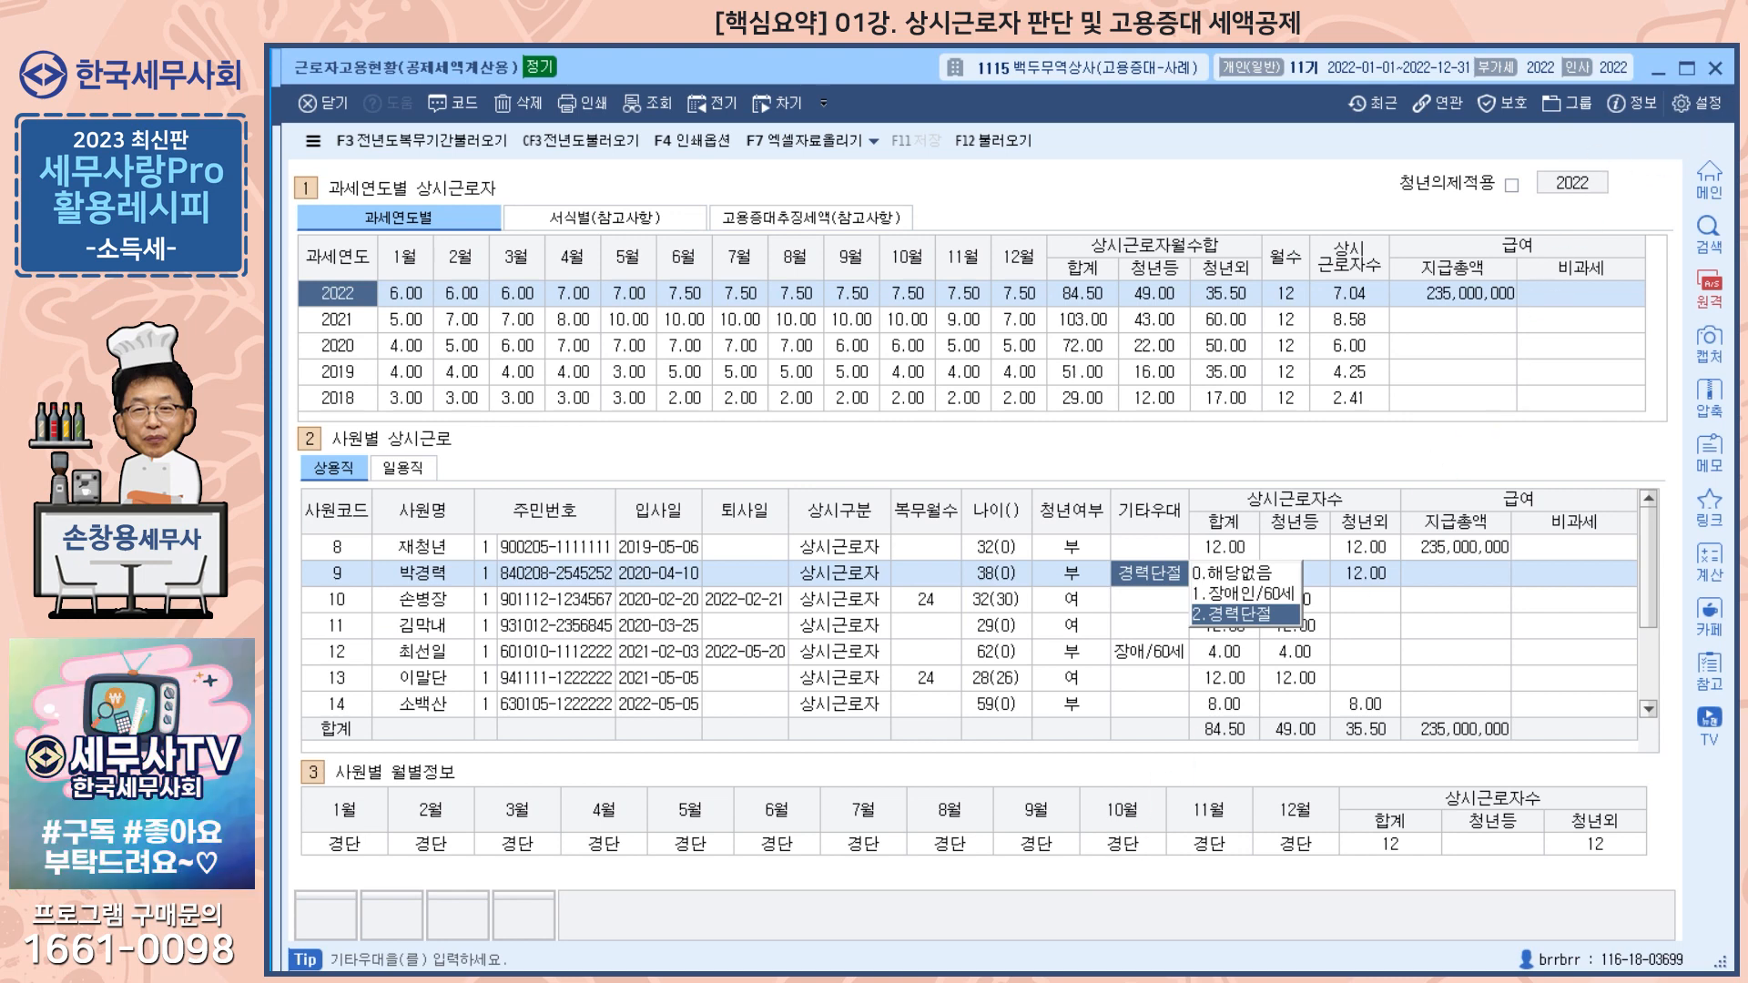
left_click(1717, 71)
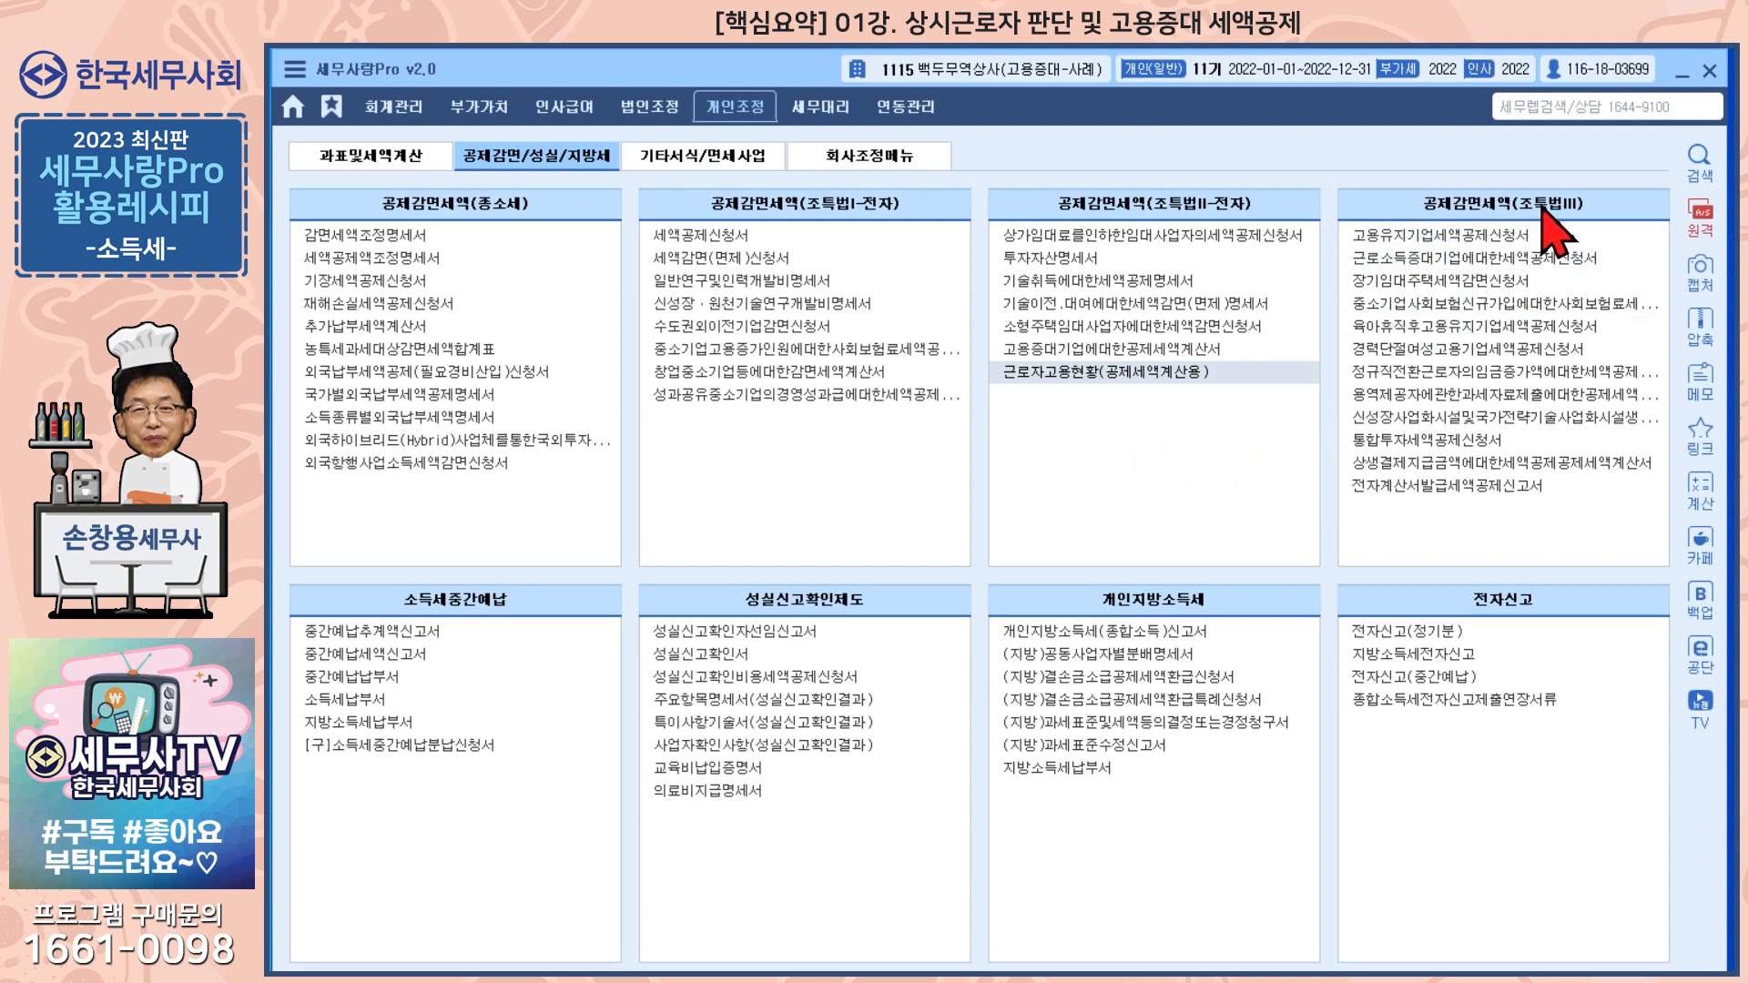
Open 경력단절여성고용기업세액공제신청서 without reloading its data and review the eligibility choices in the 경력단절 여성 section
left_click(1447, 363)
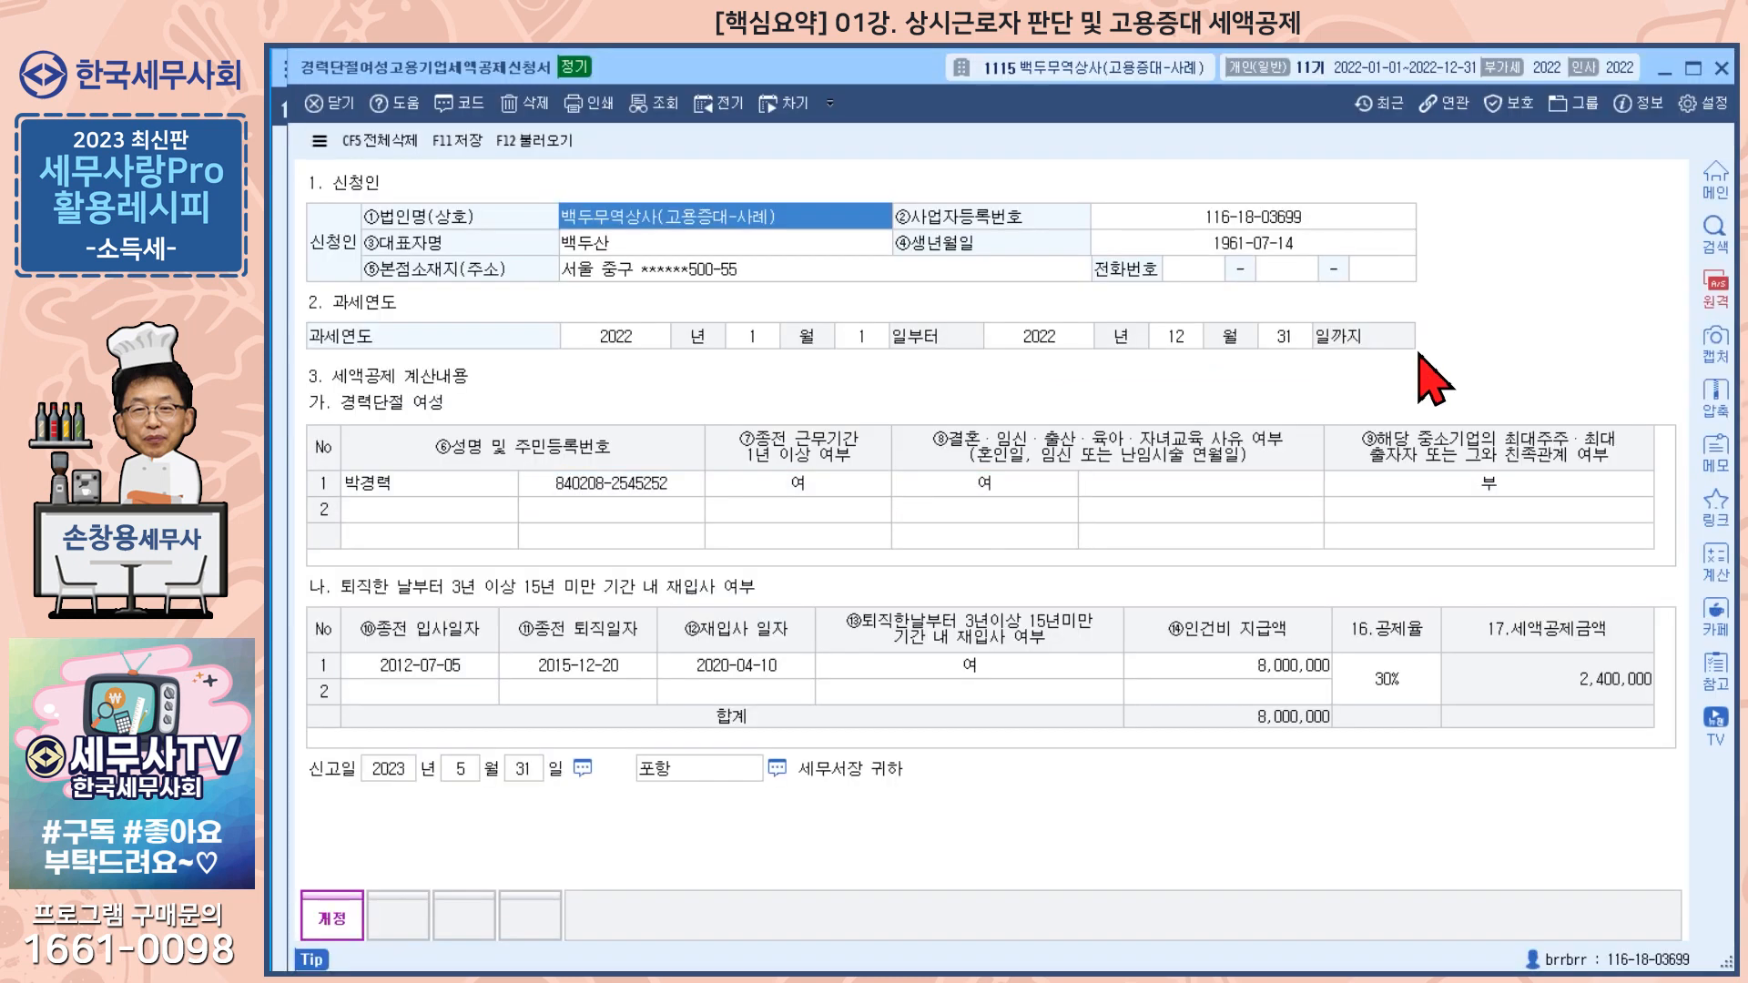
left_click(533, 141)
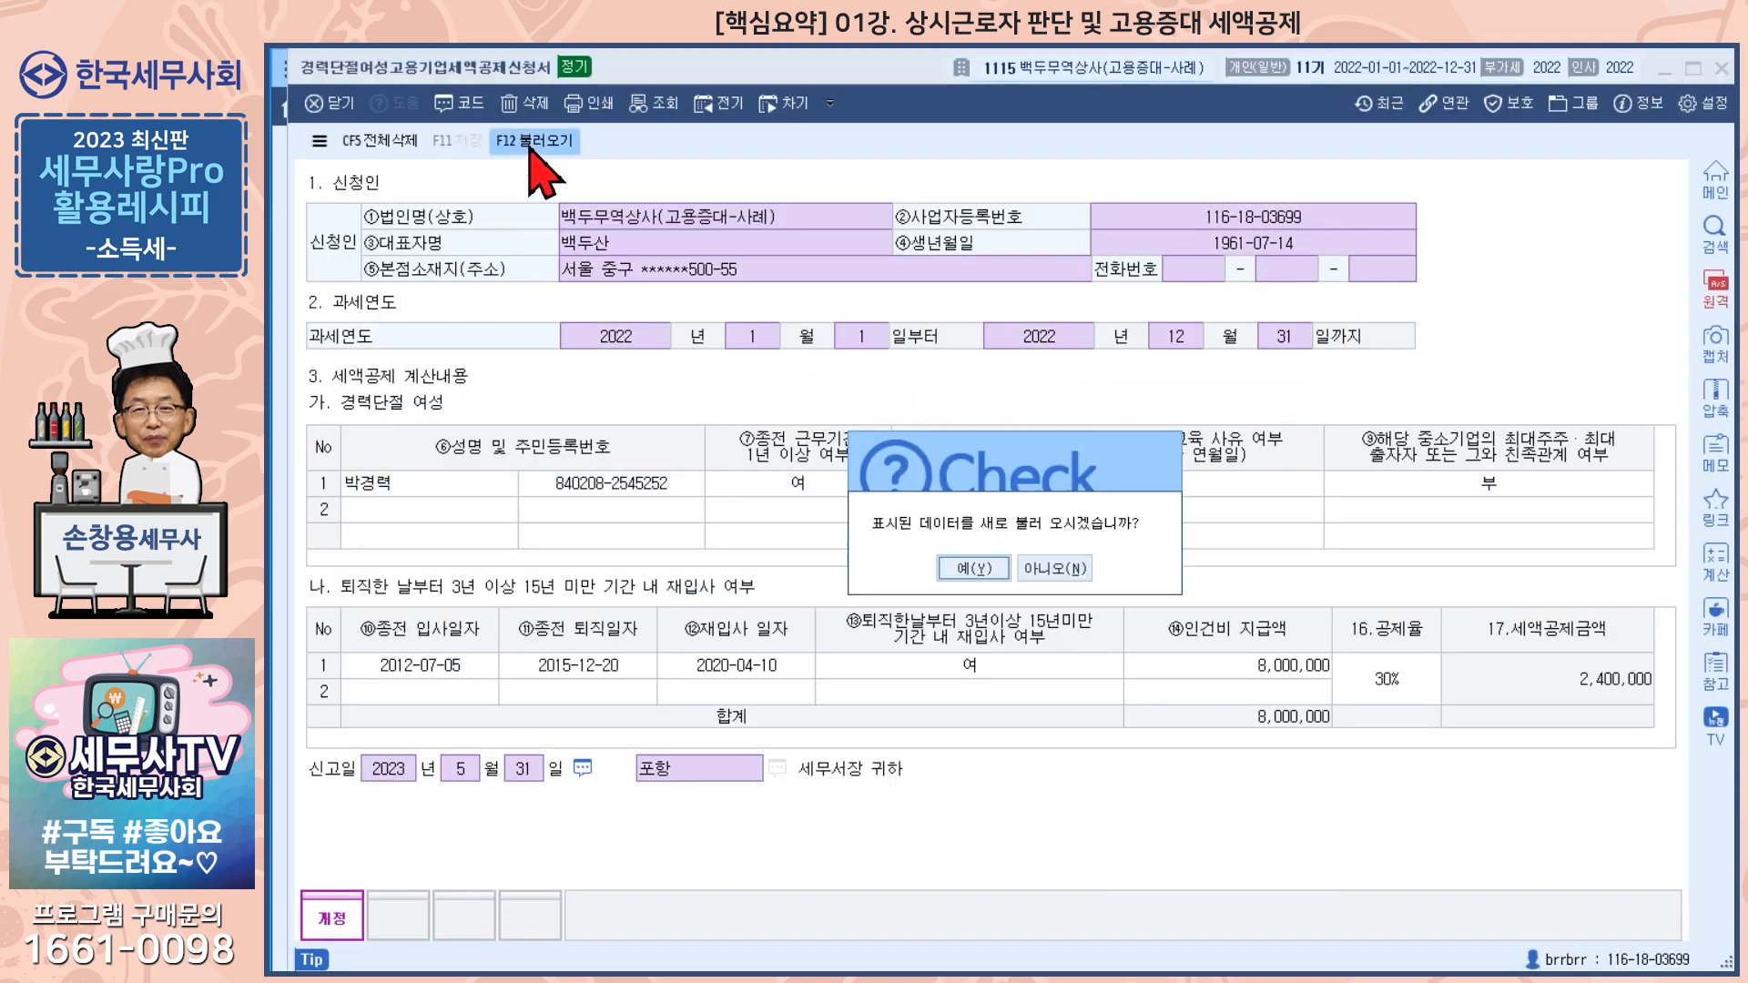
left_click(1060, 569)
left_click(430, 484)
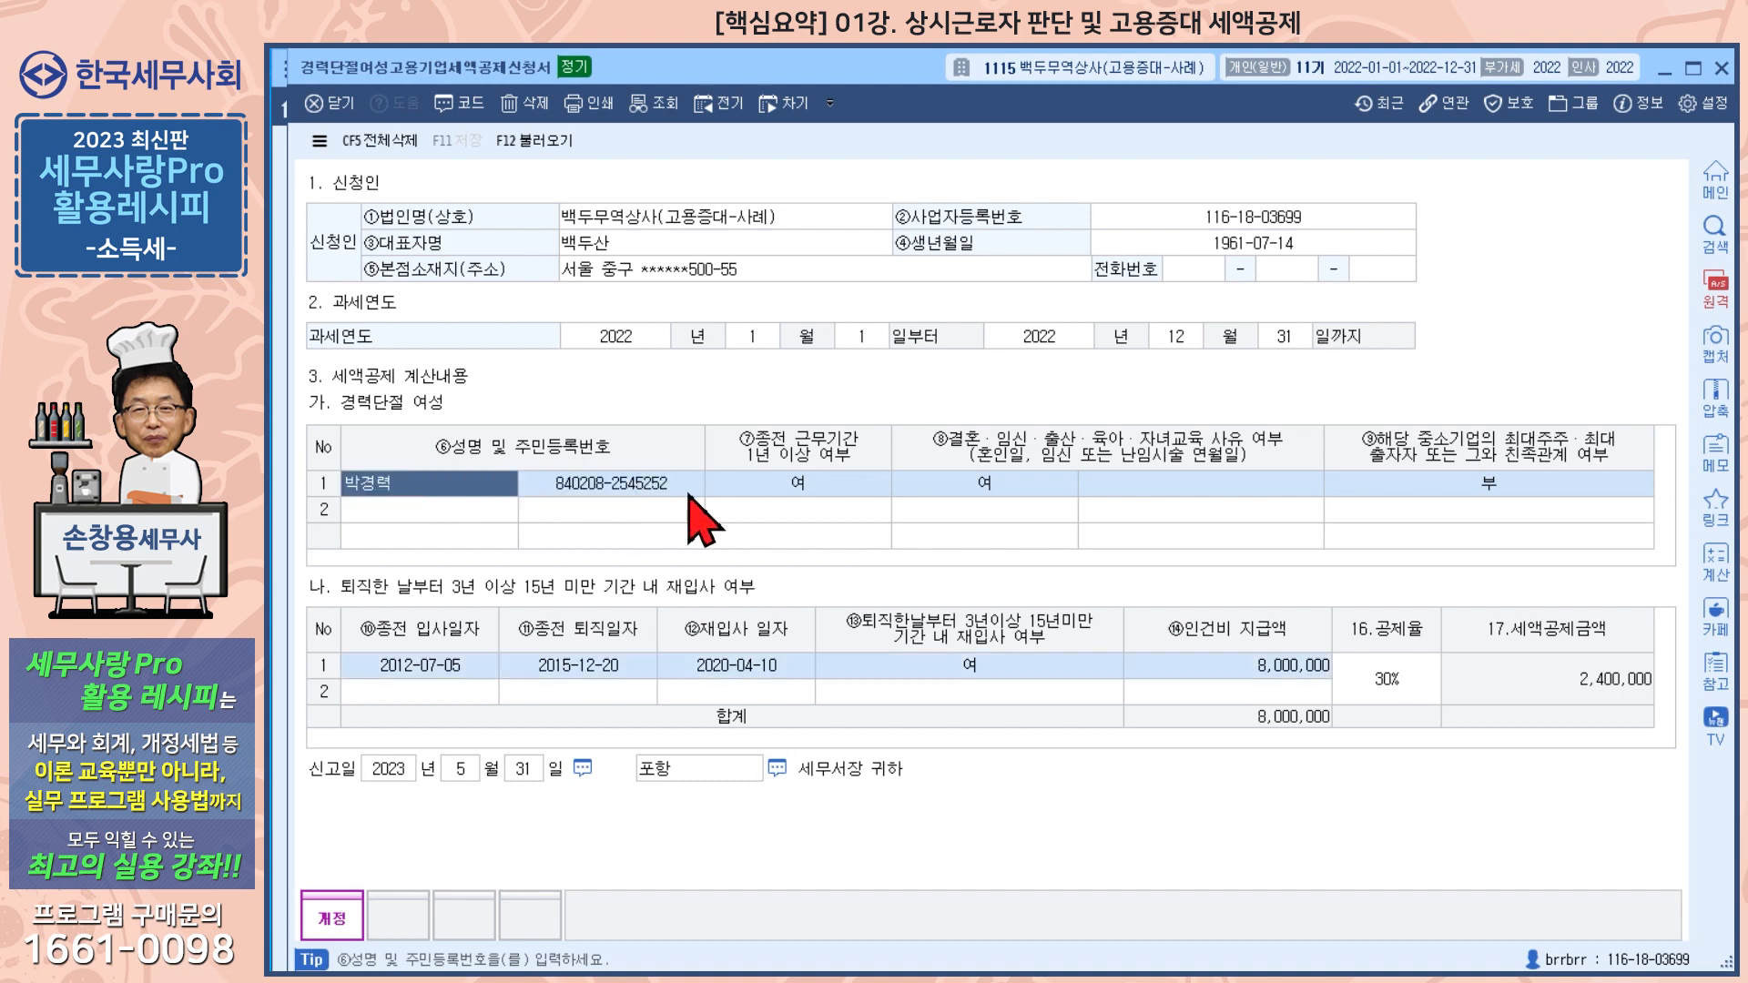
left_click(832, 492)
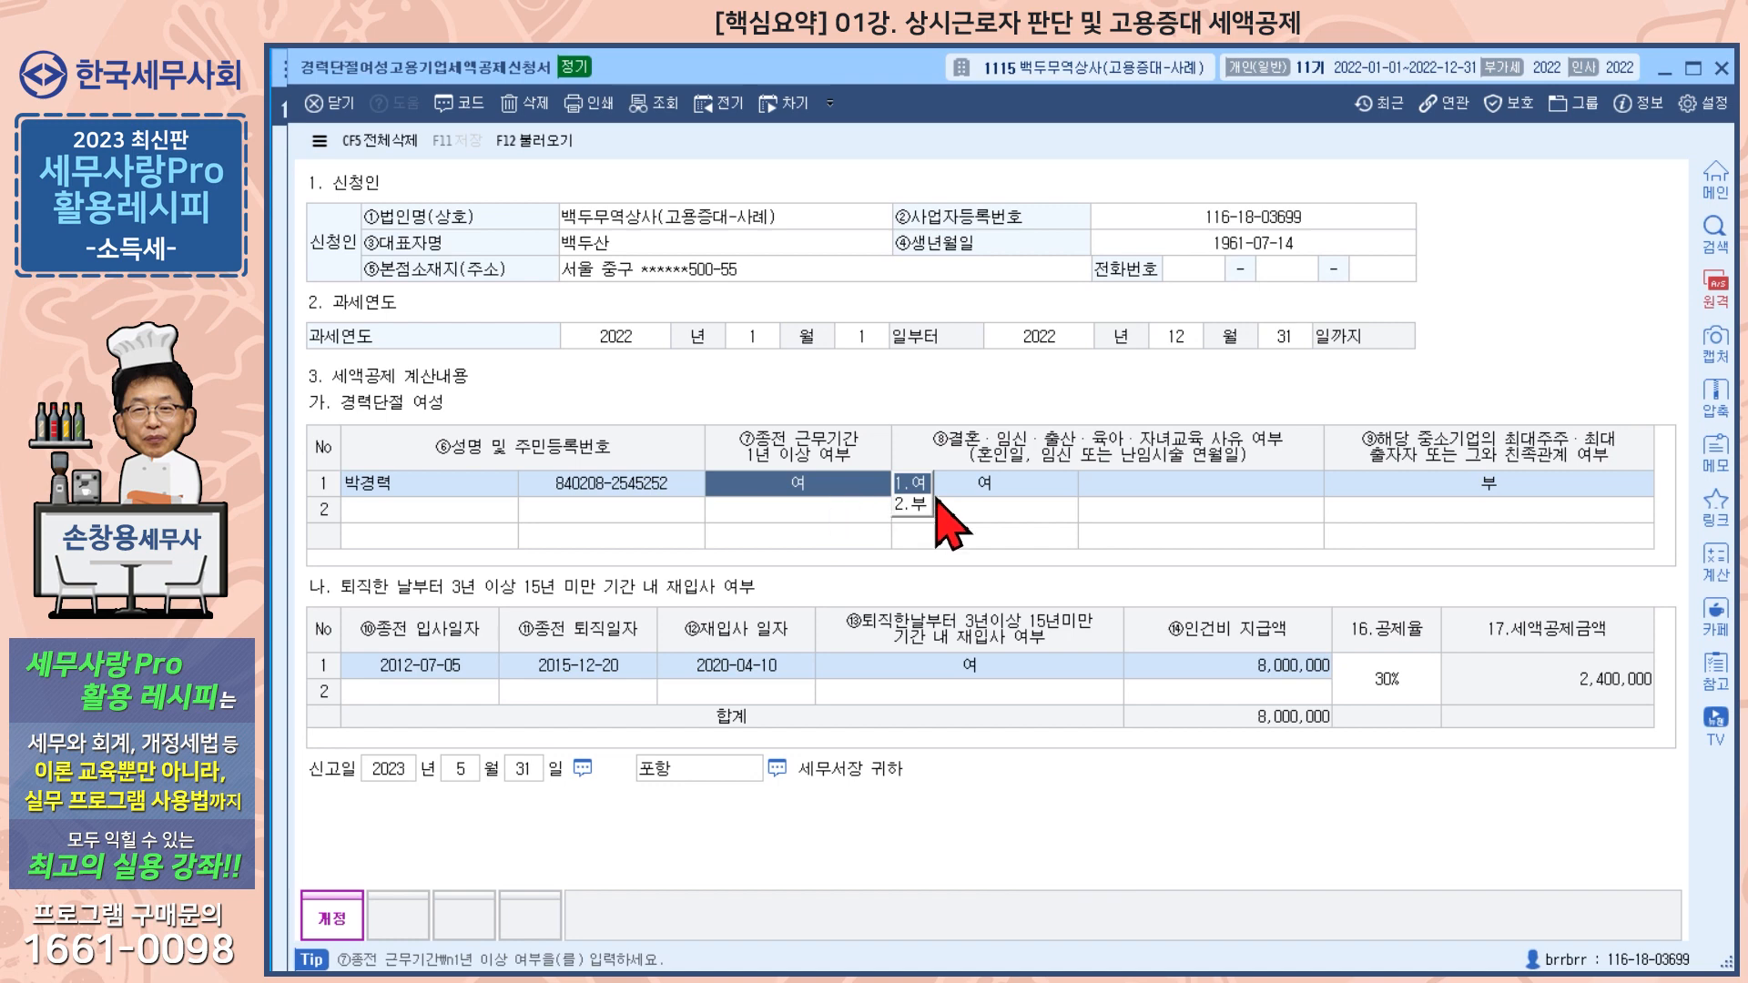
key("Return")
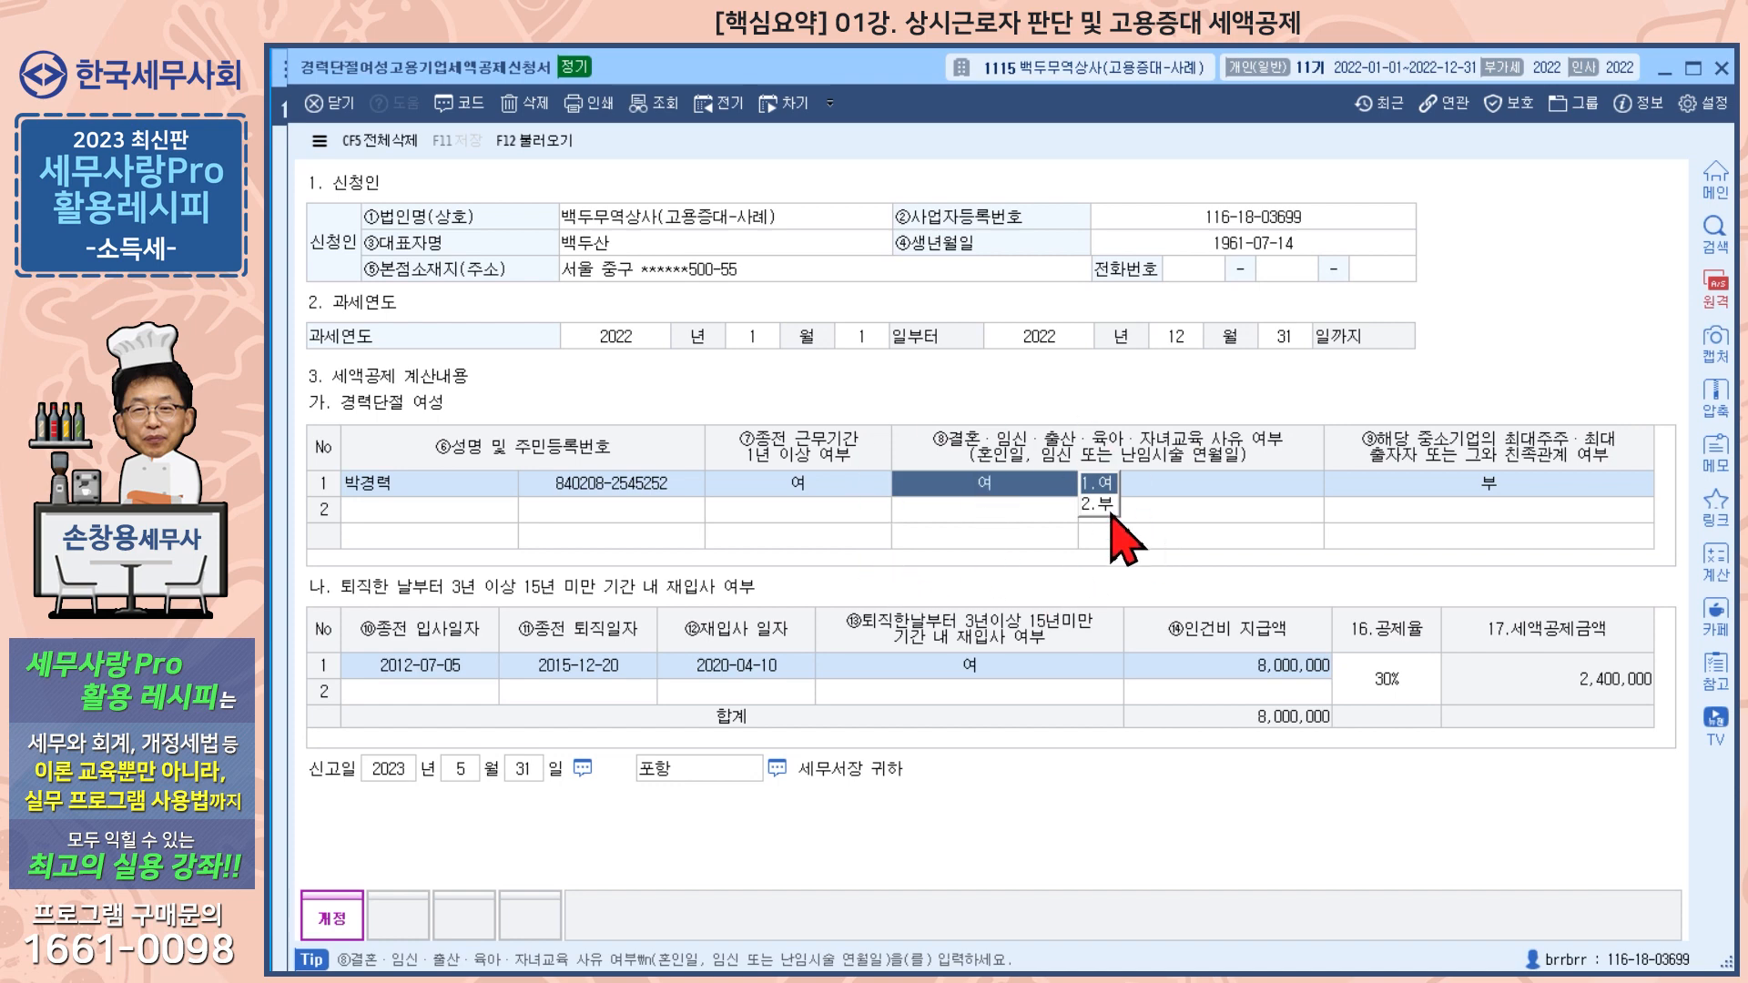
left_click(1105, 485)
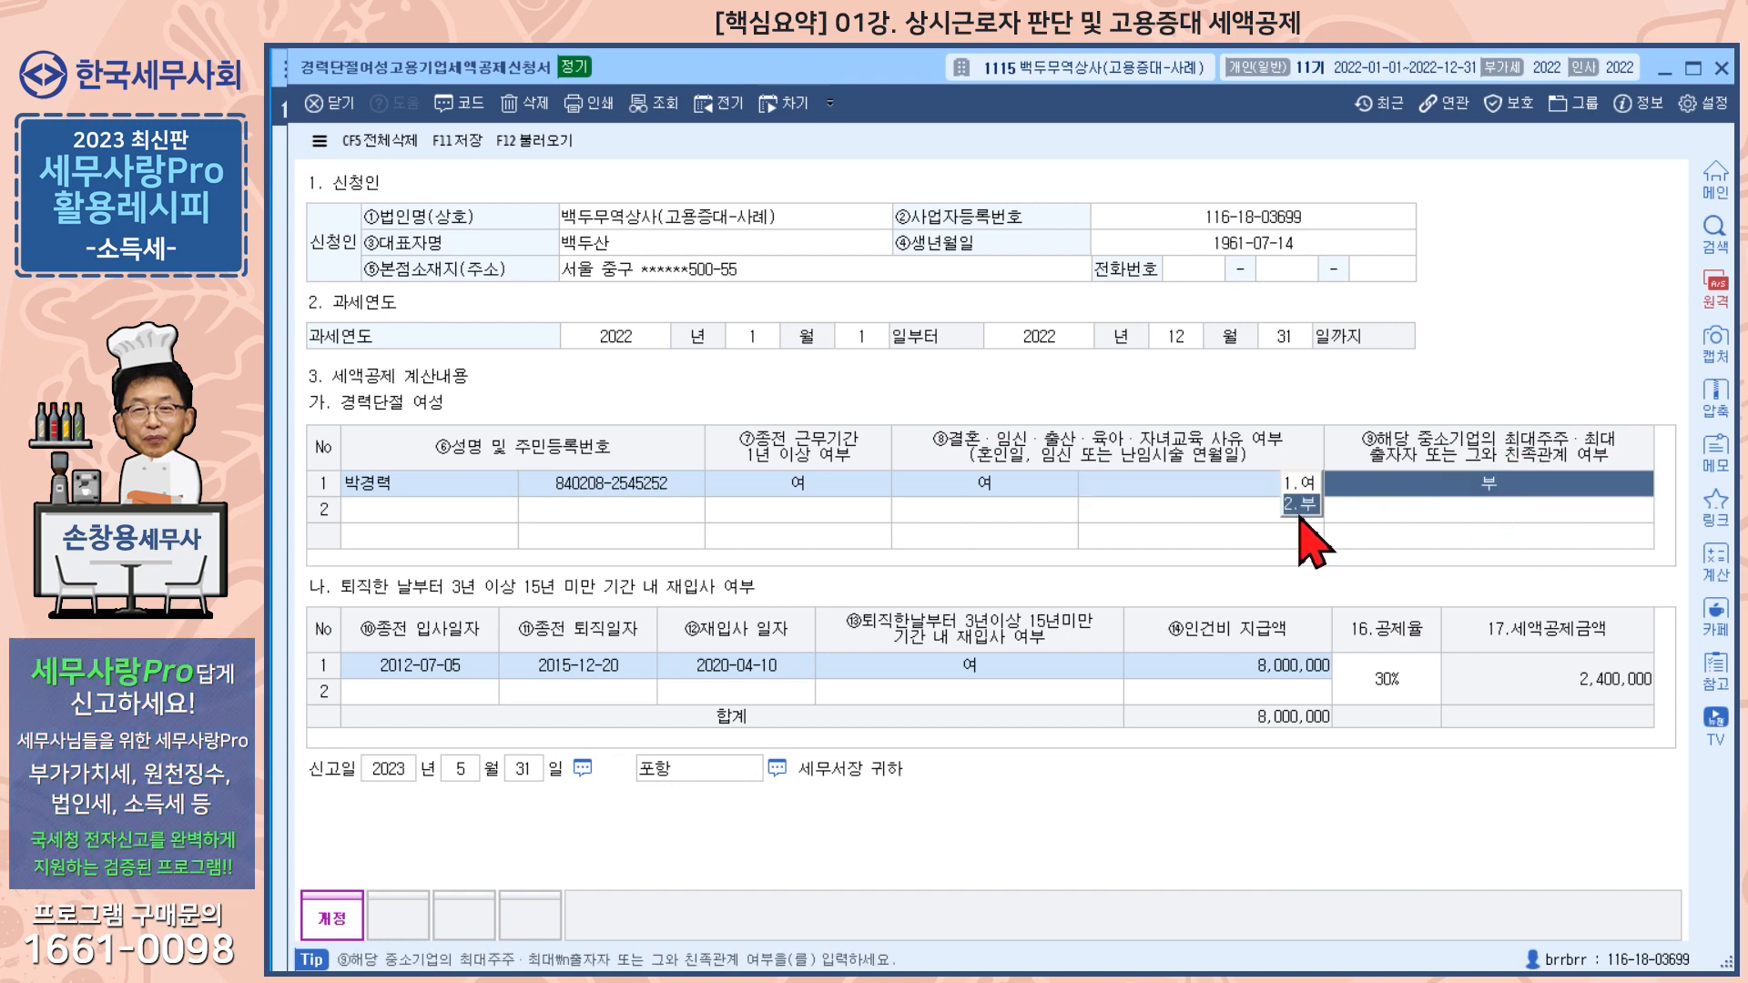
key("Return")
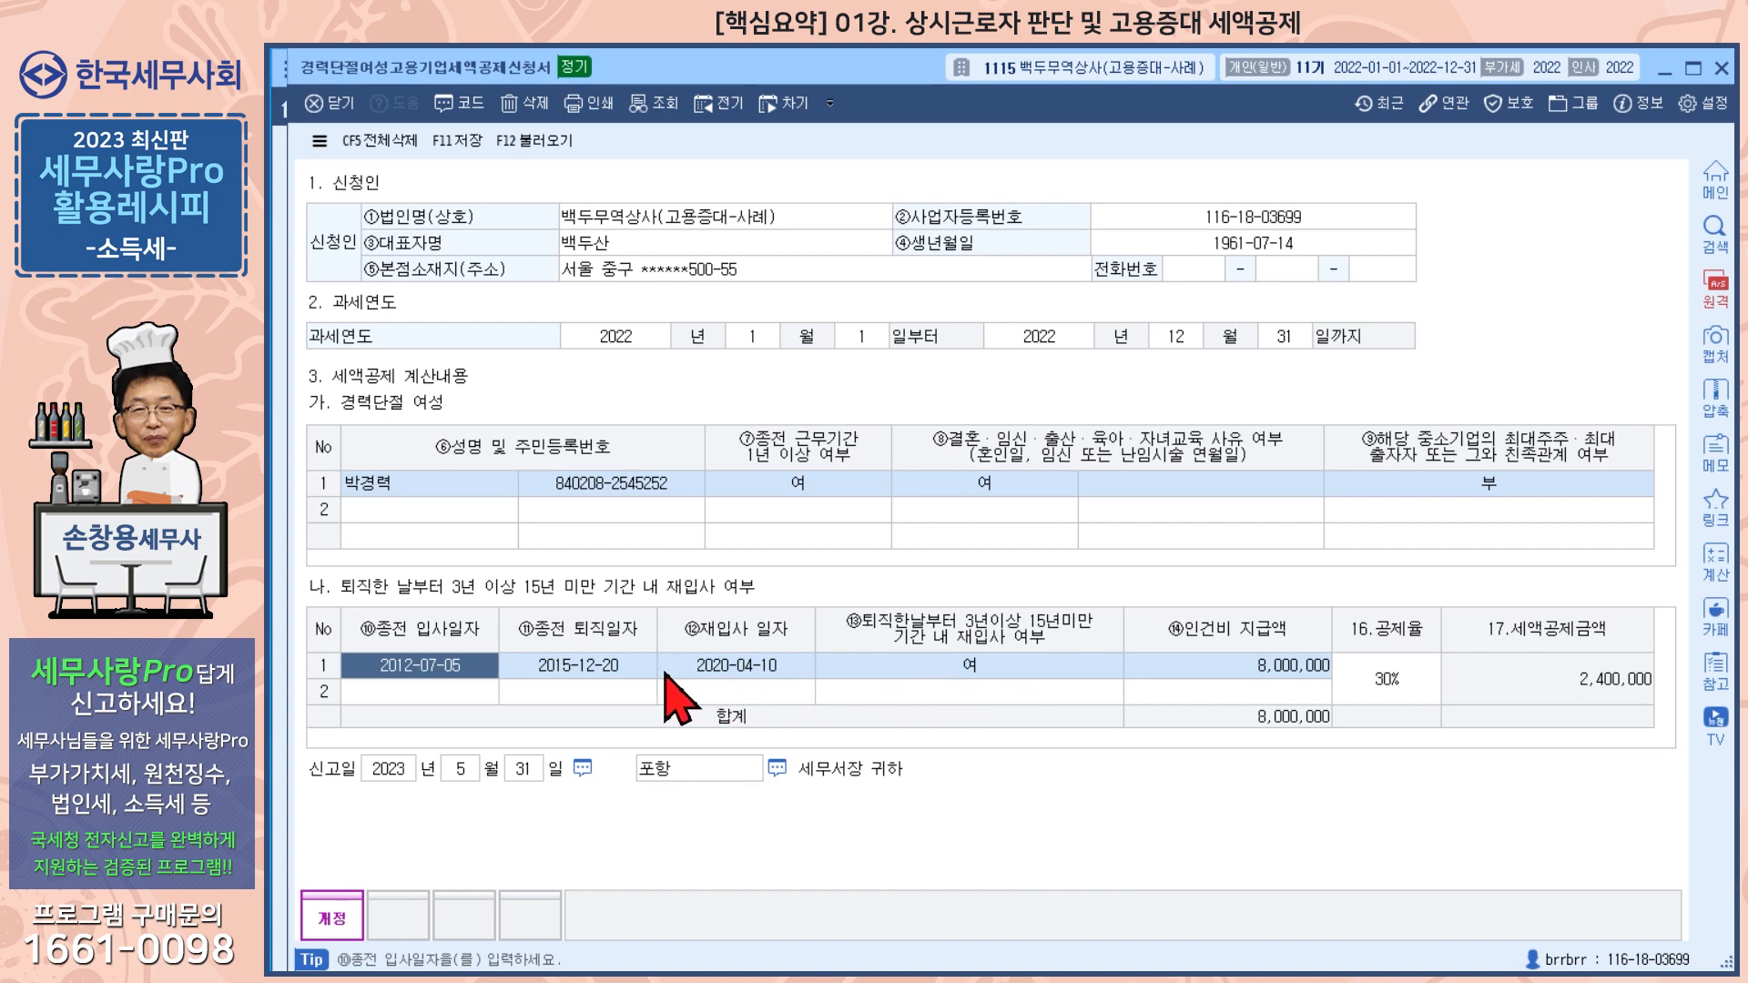
Check the employee's 재입사 dates, eligibility and 인건비 지급액, select the 30% 공제율, and save the form on closing
left_click(591, 667)
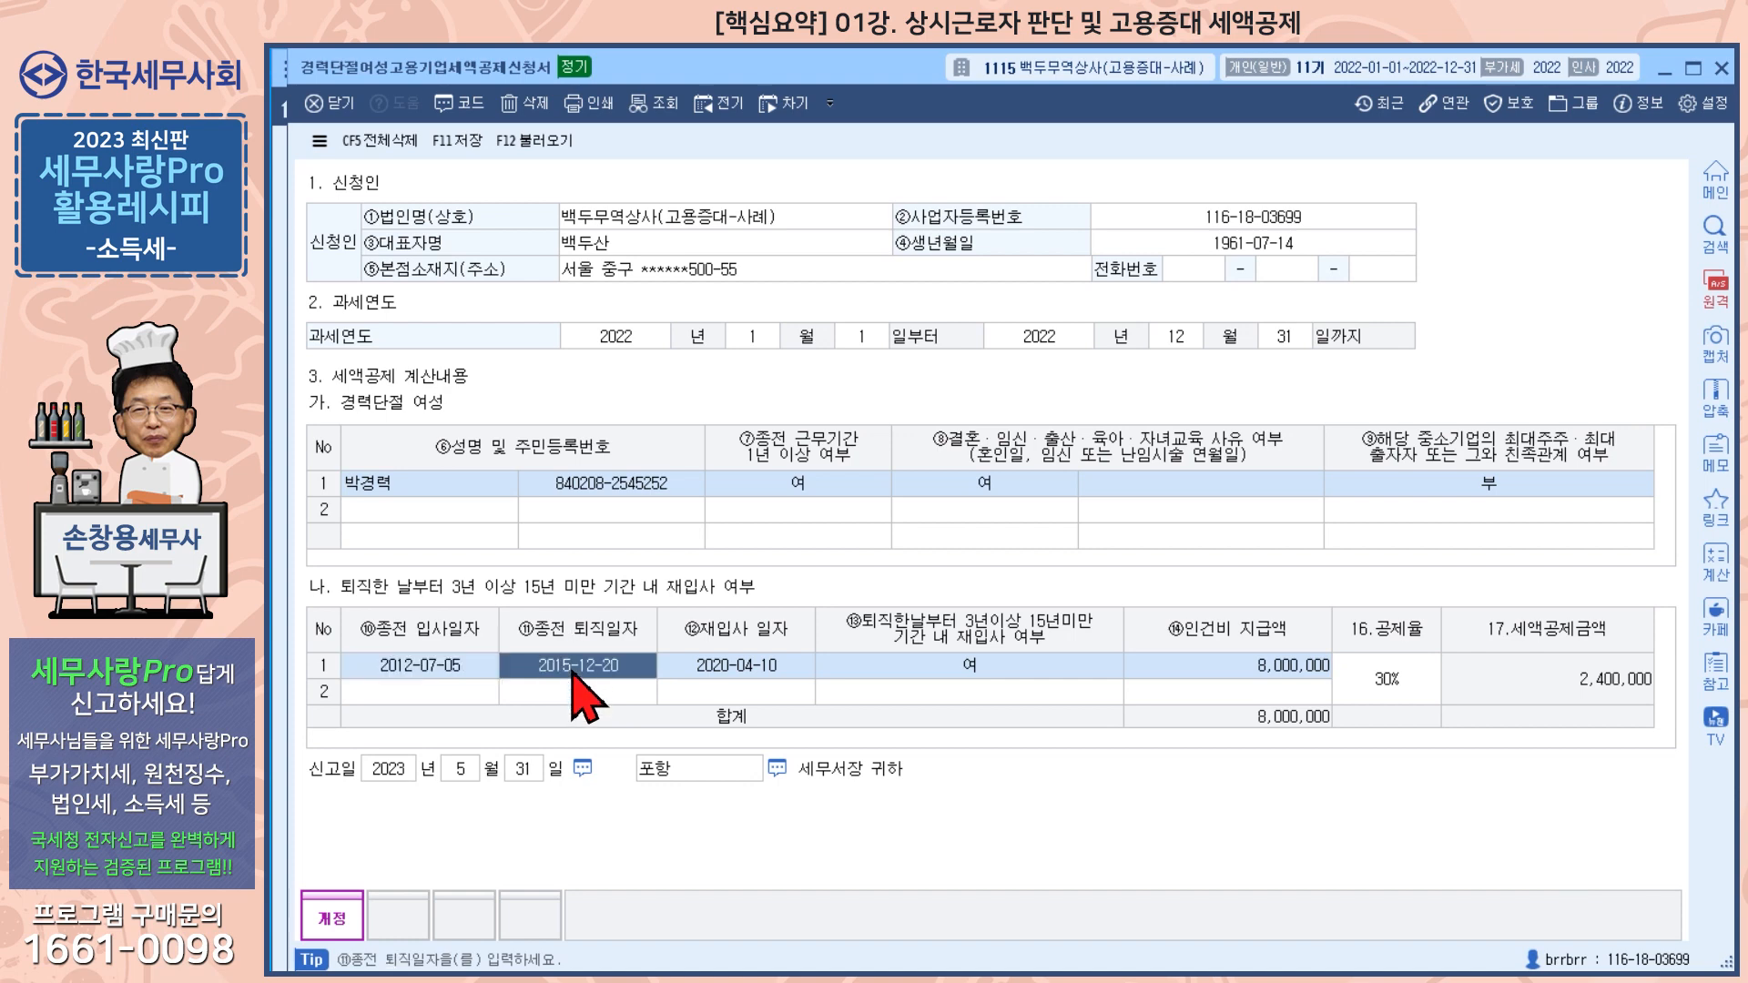
left_click(739, 678)
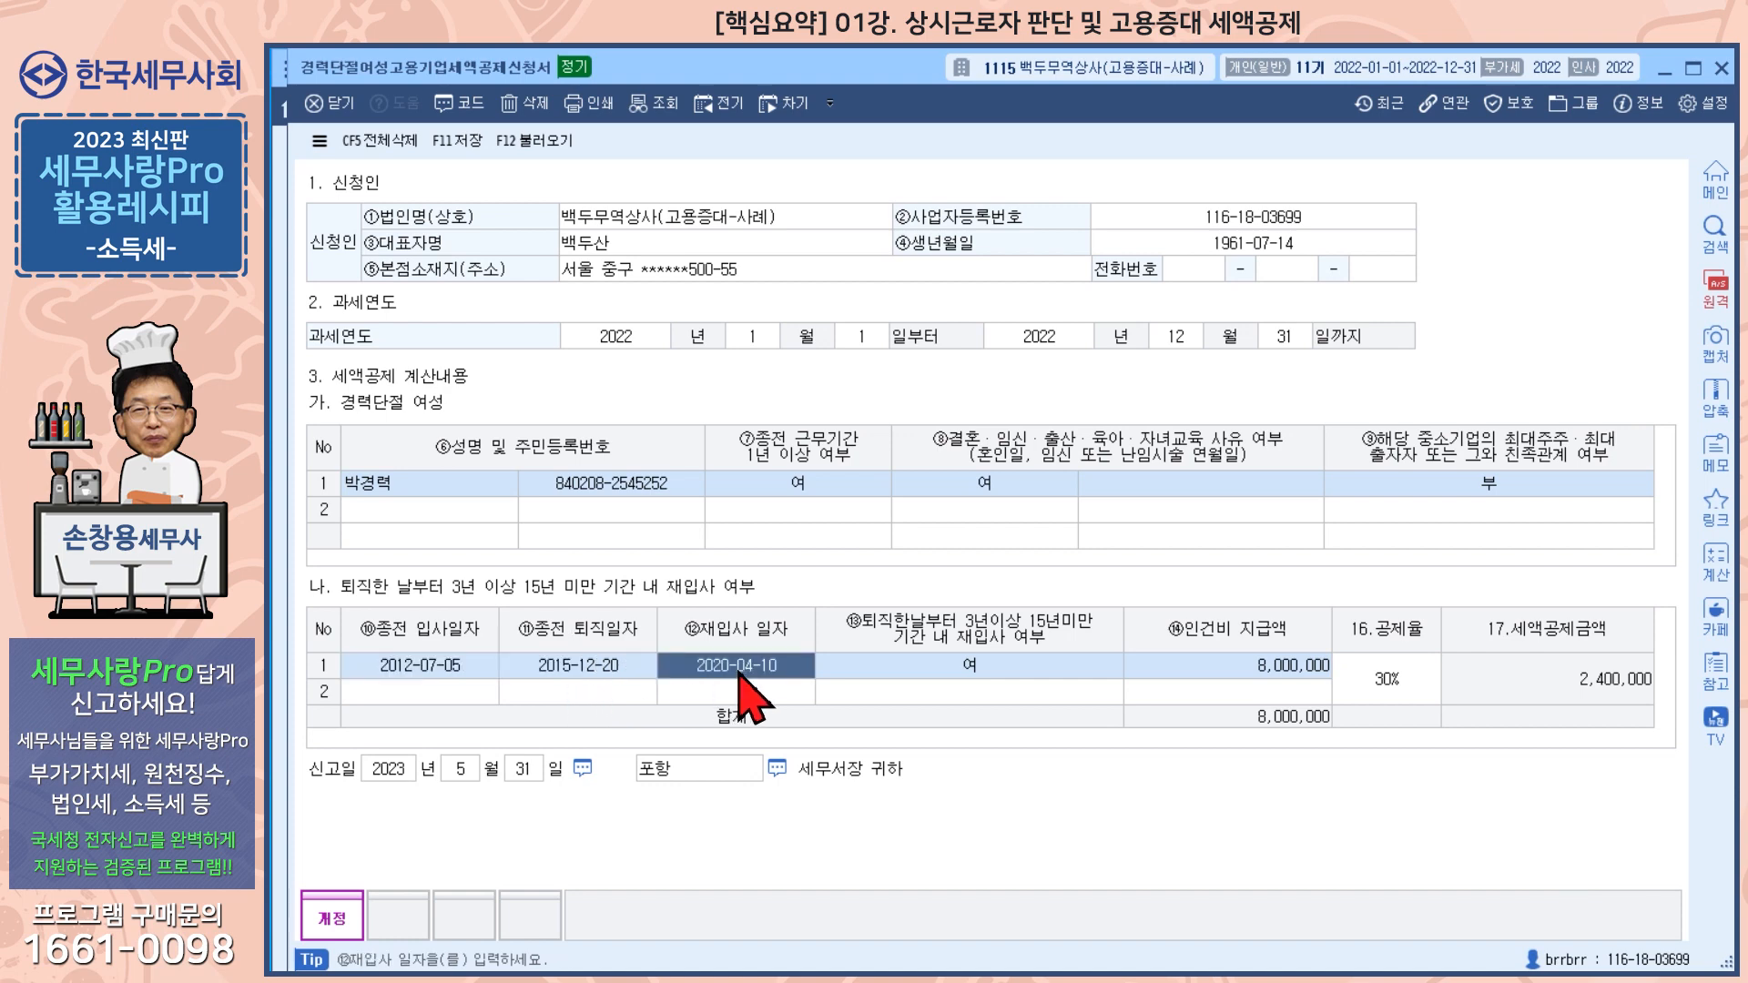
left_click(961, 668)
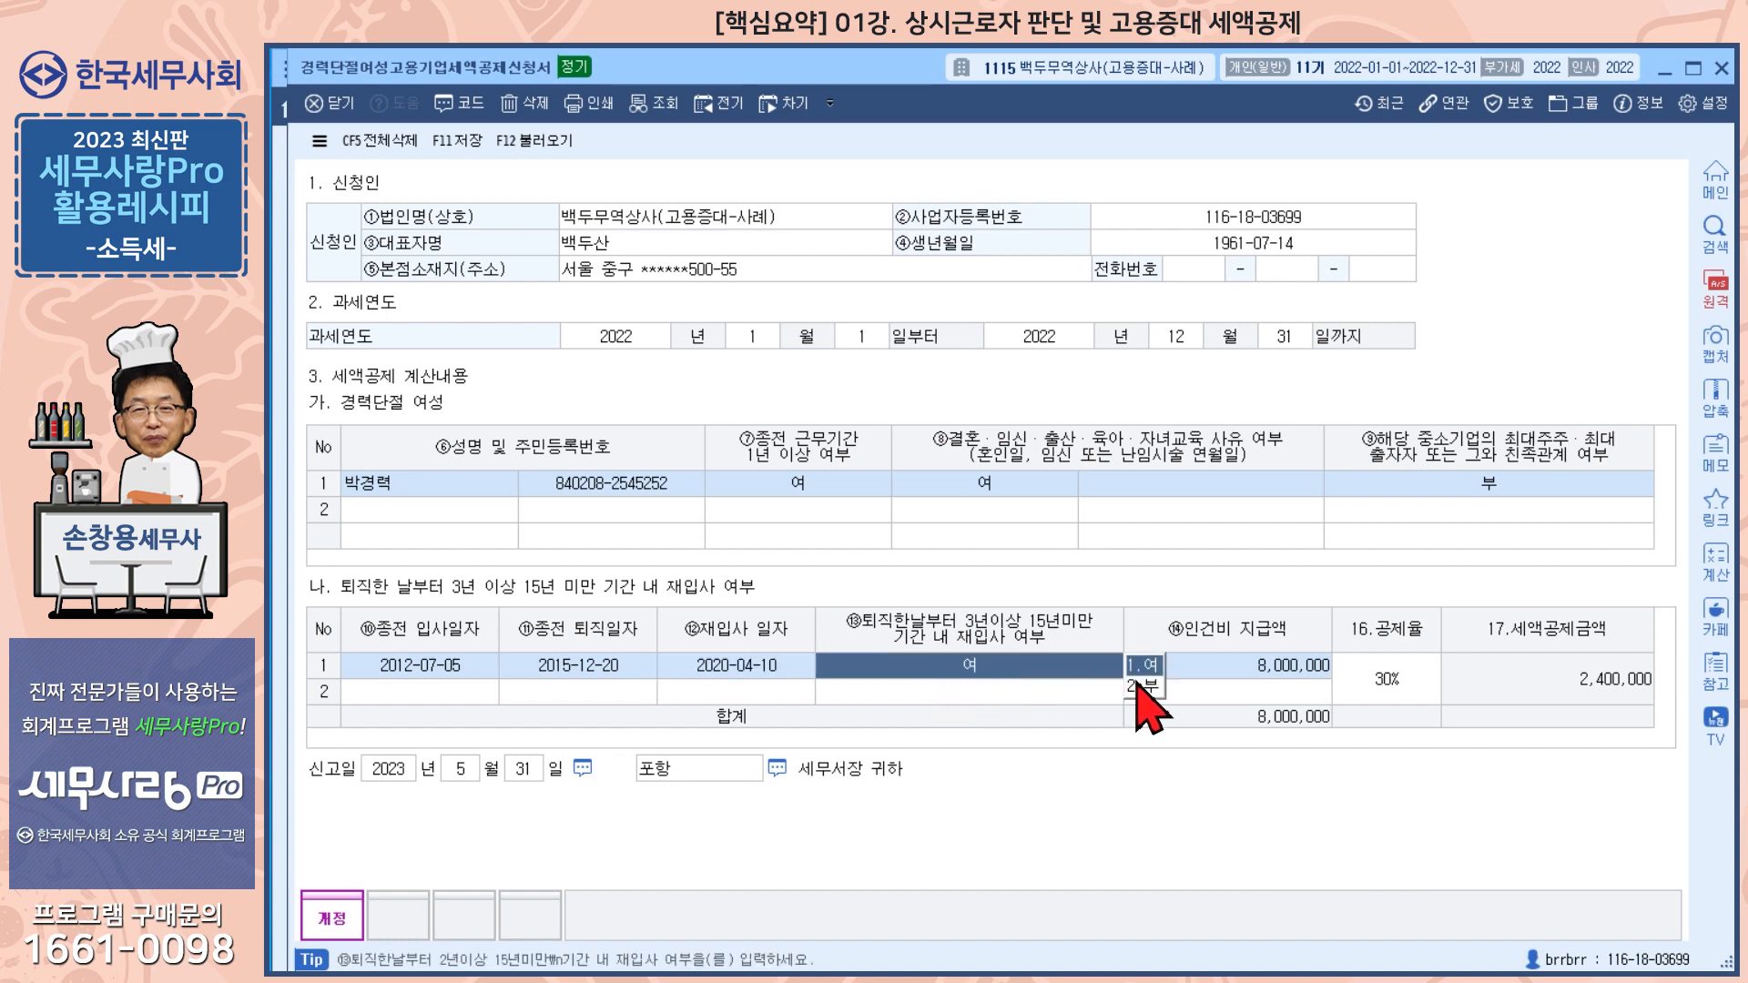
left_click(1224, 672)
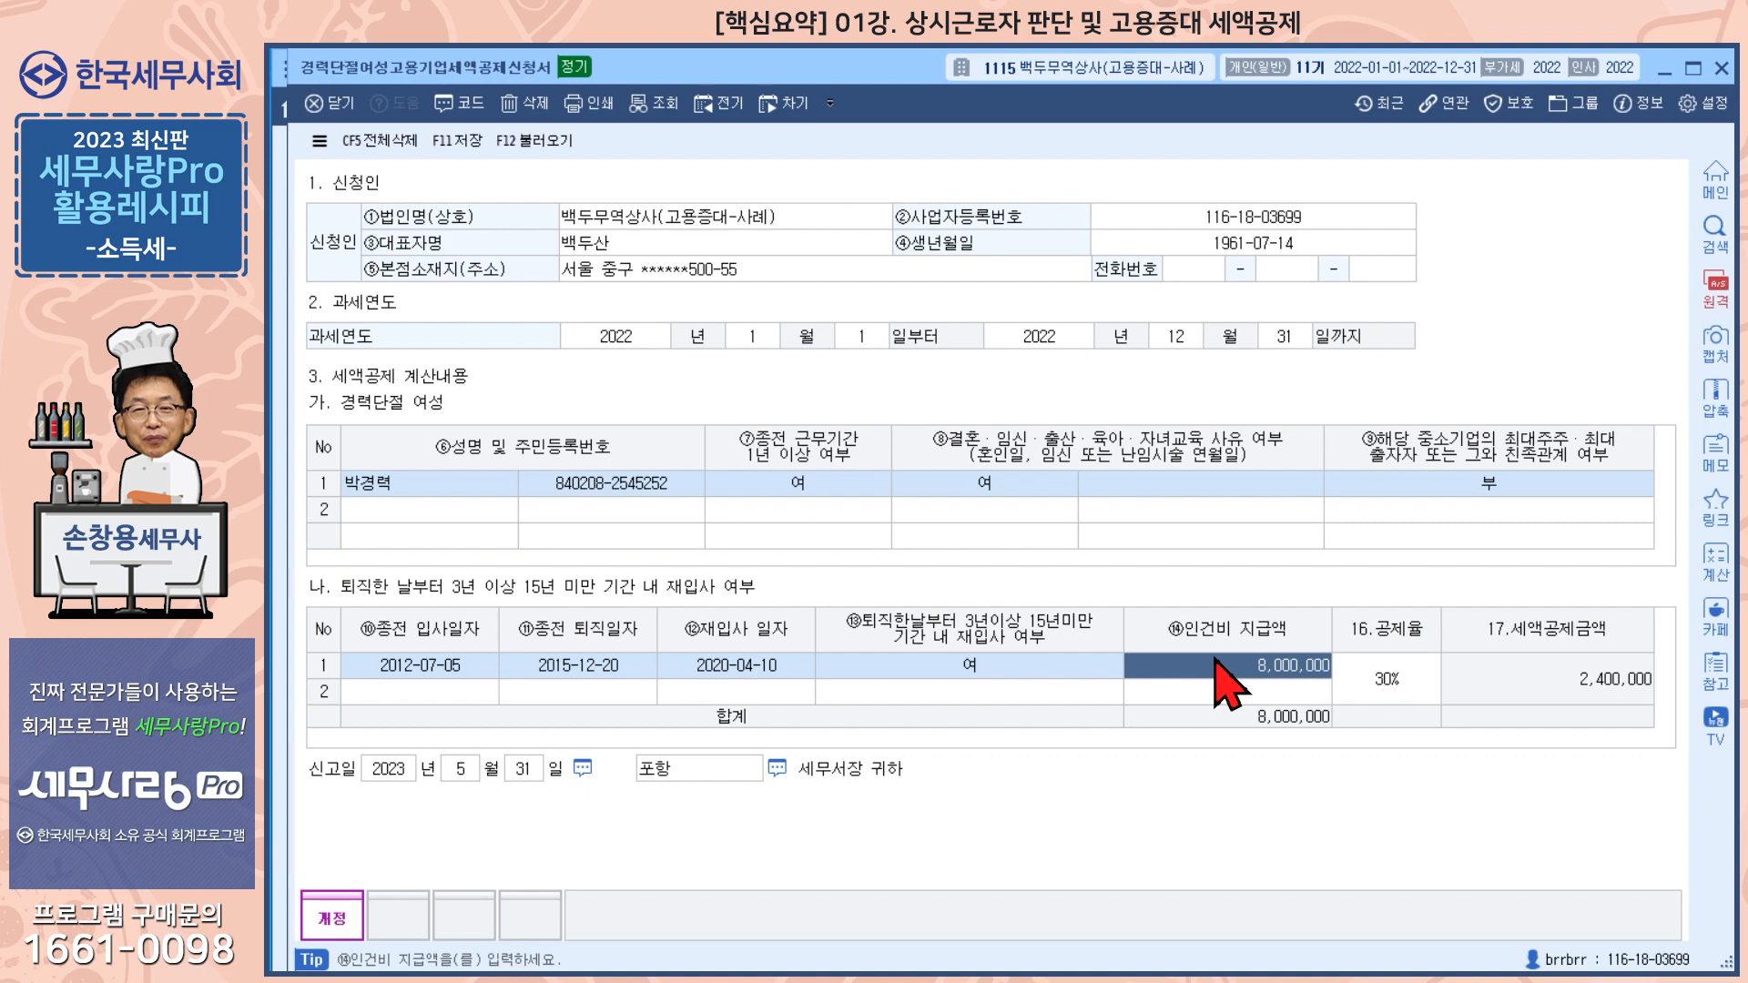
left_click(1390, 681)
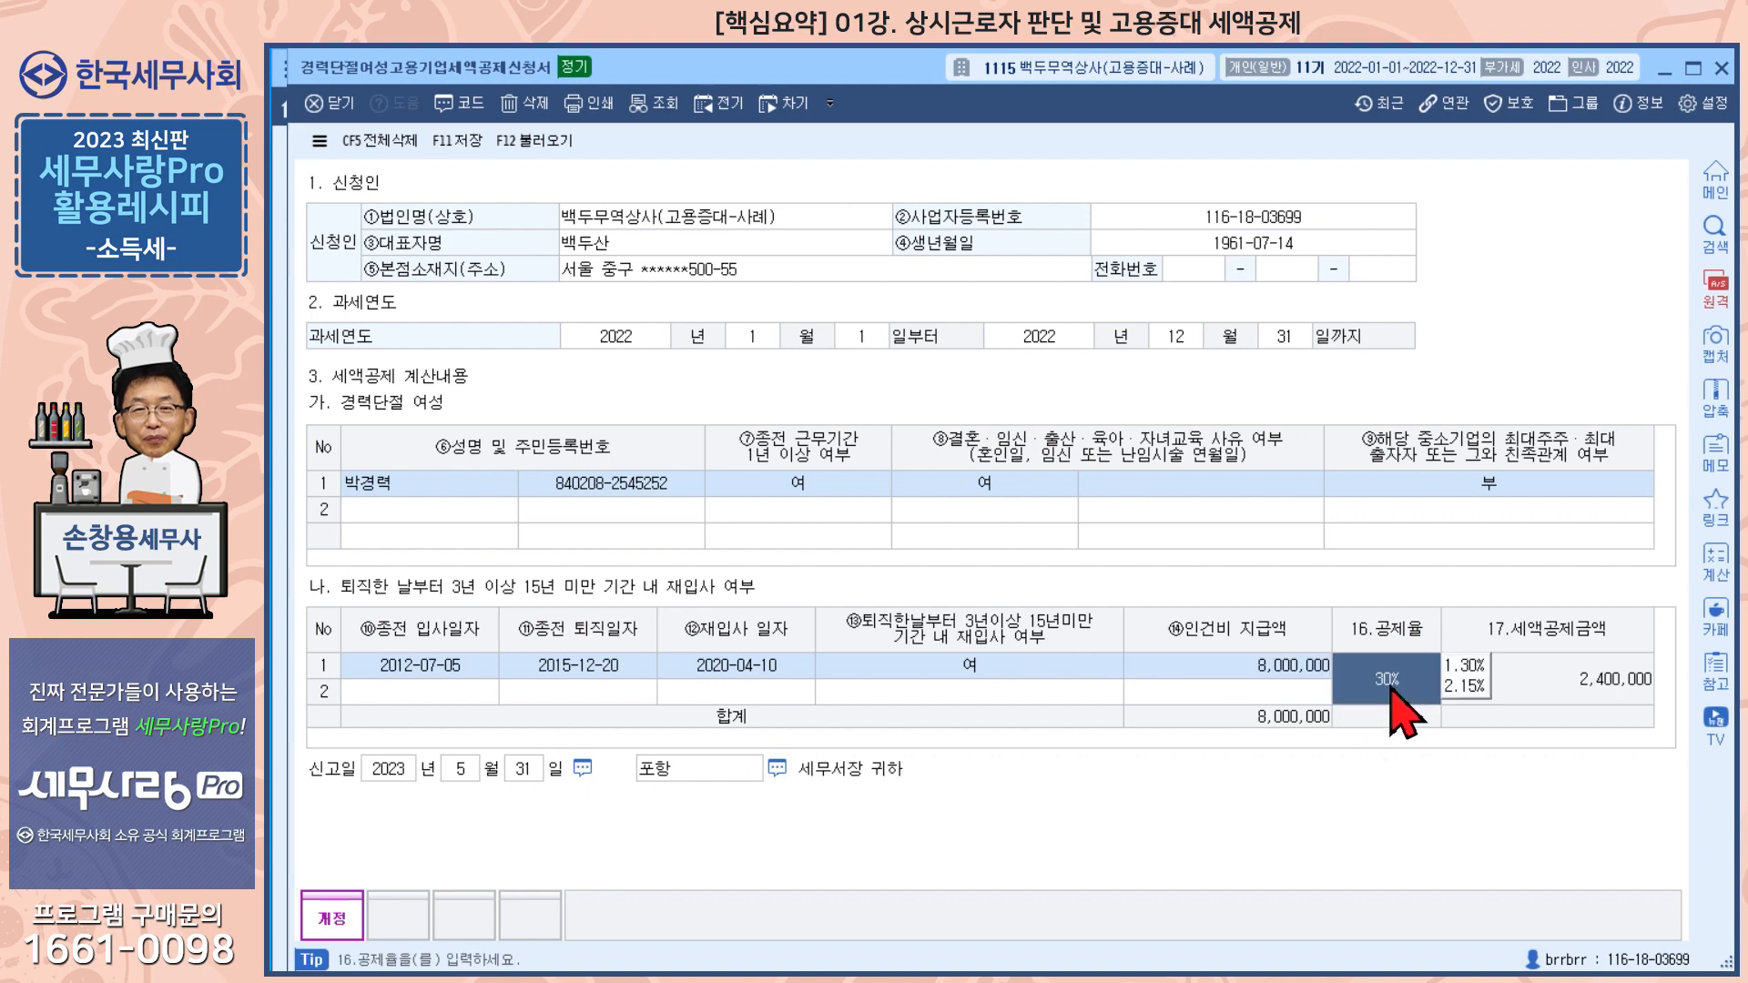
left_click(1468, 672)
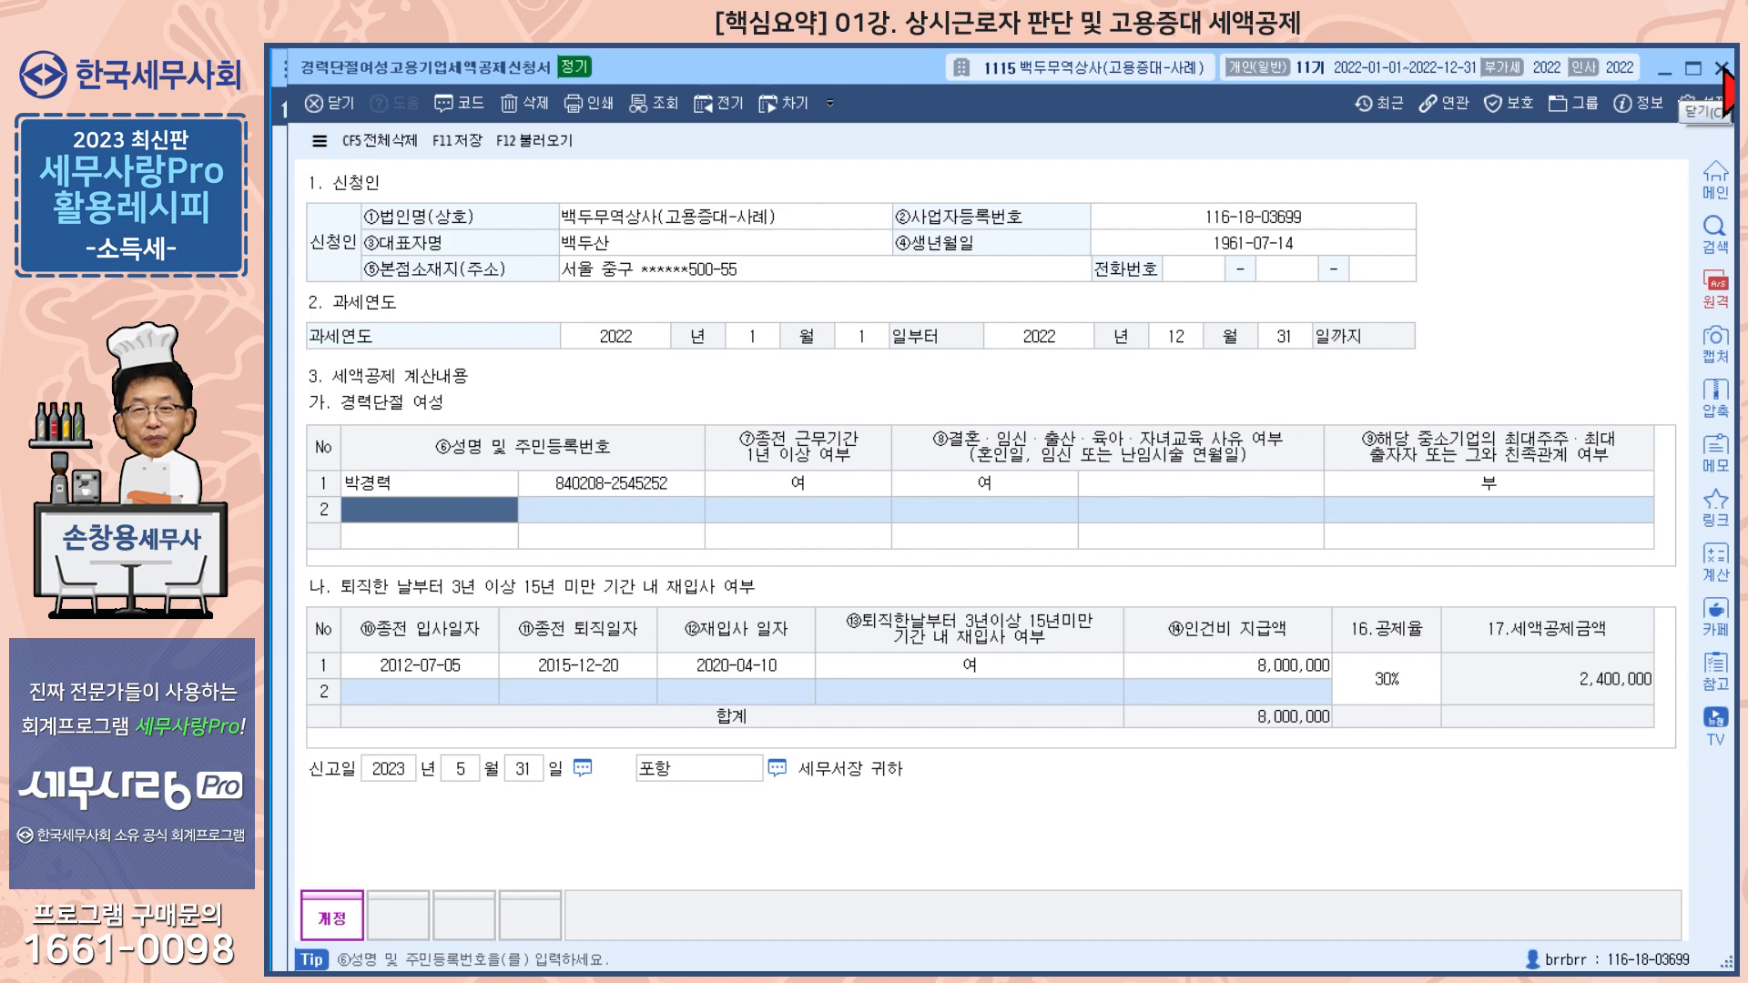
left_click(1721, 69)
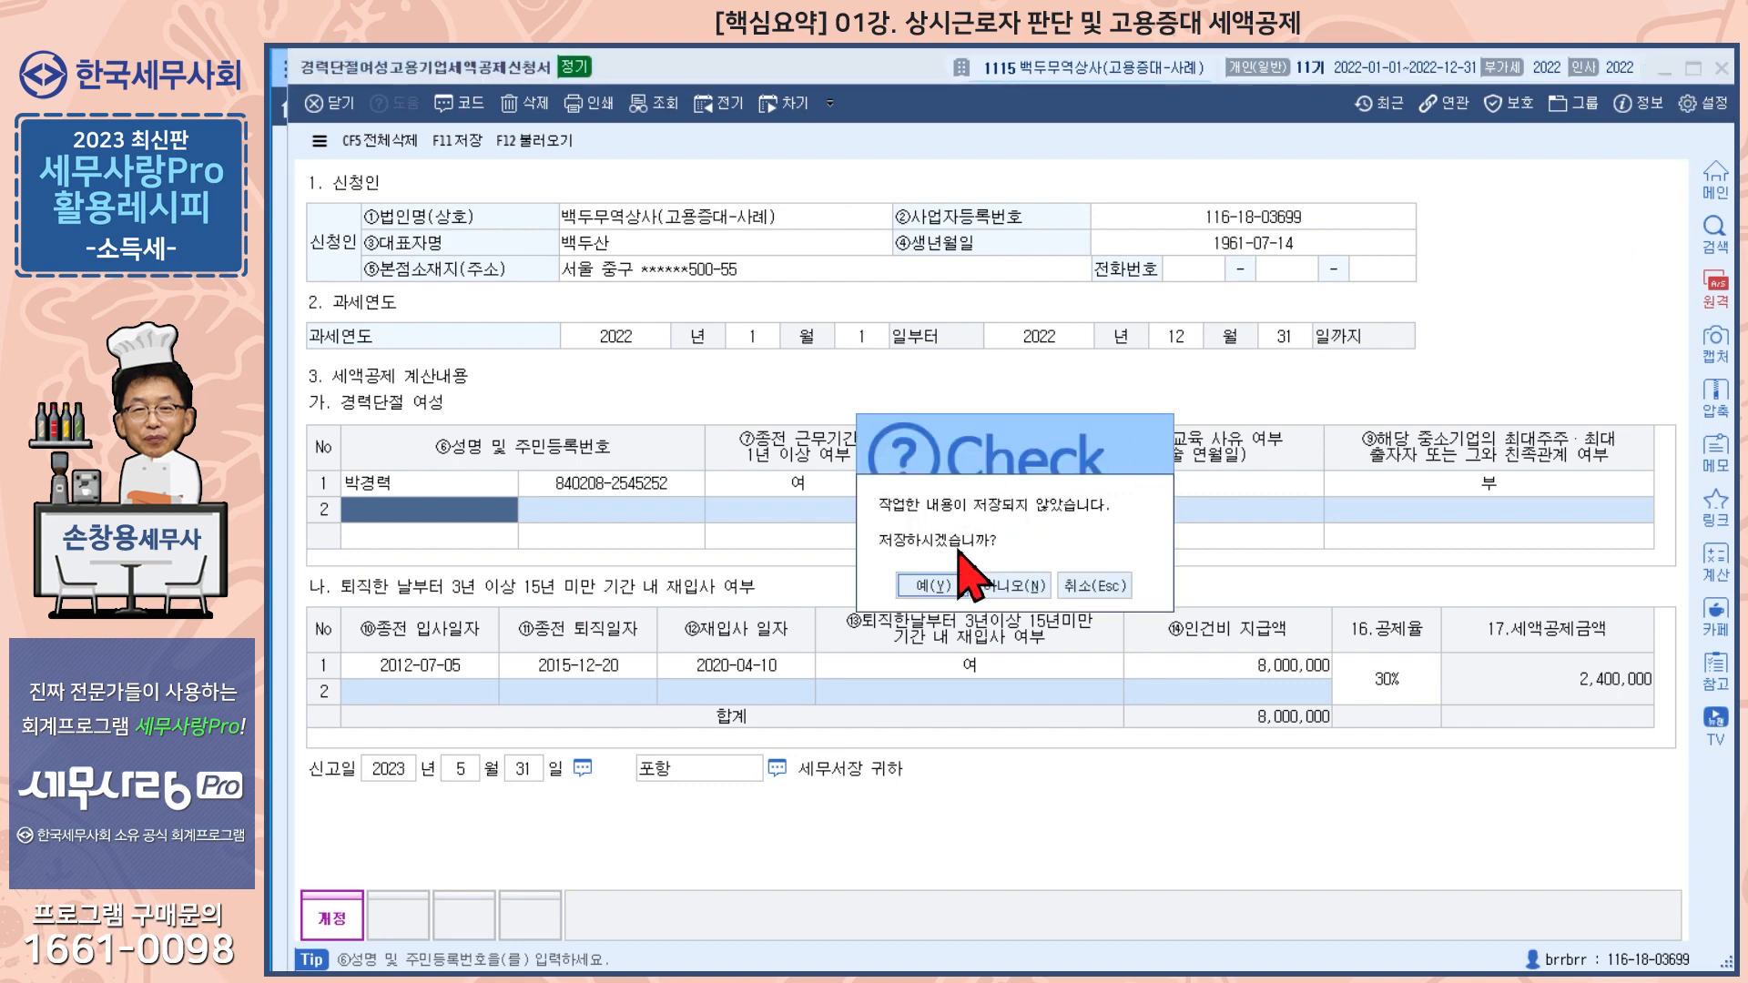
left_click(935, 585)
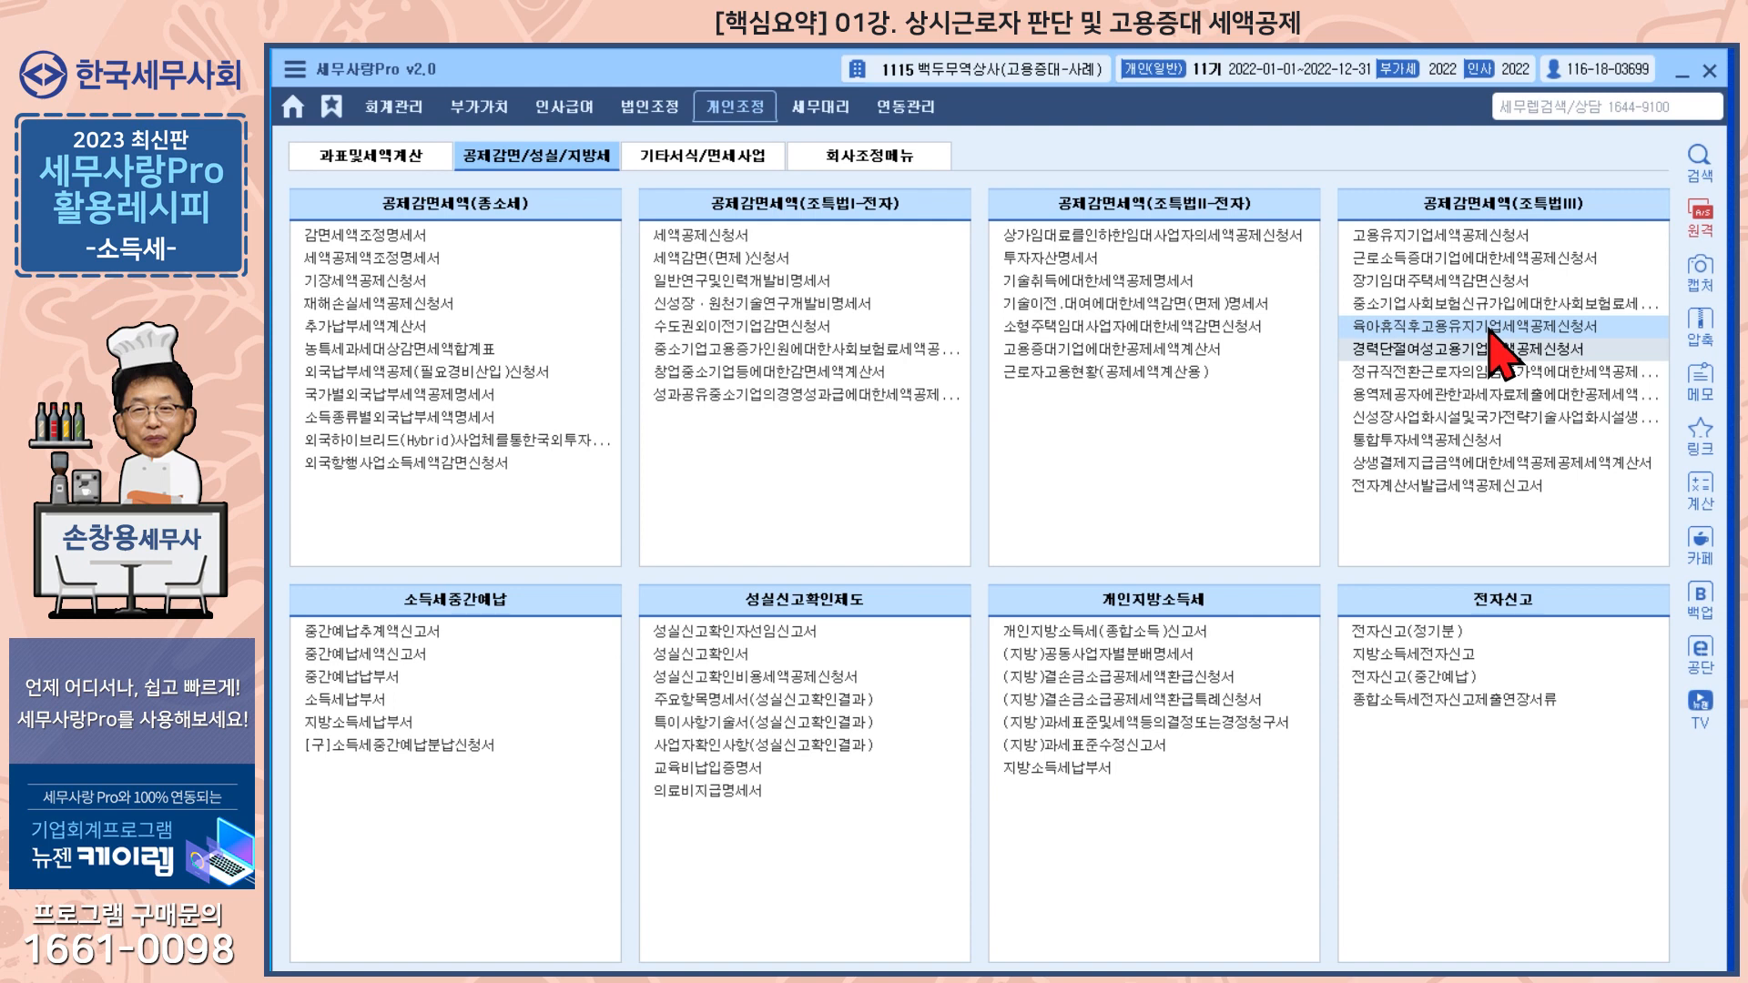
Open 육아휴직후고용유지기업세액공제신청서, look over its 세액공제 계산내용 table, and close the form
left_click(1490, 330)
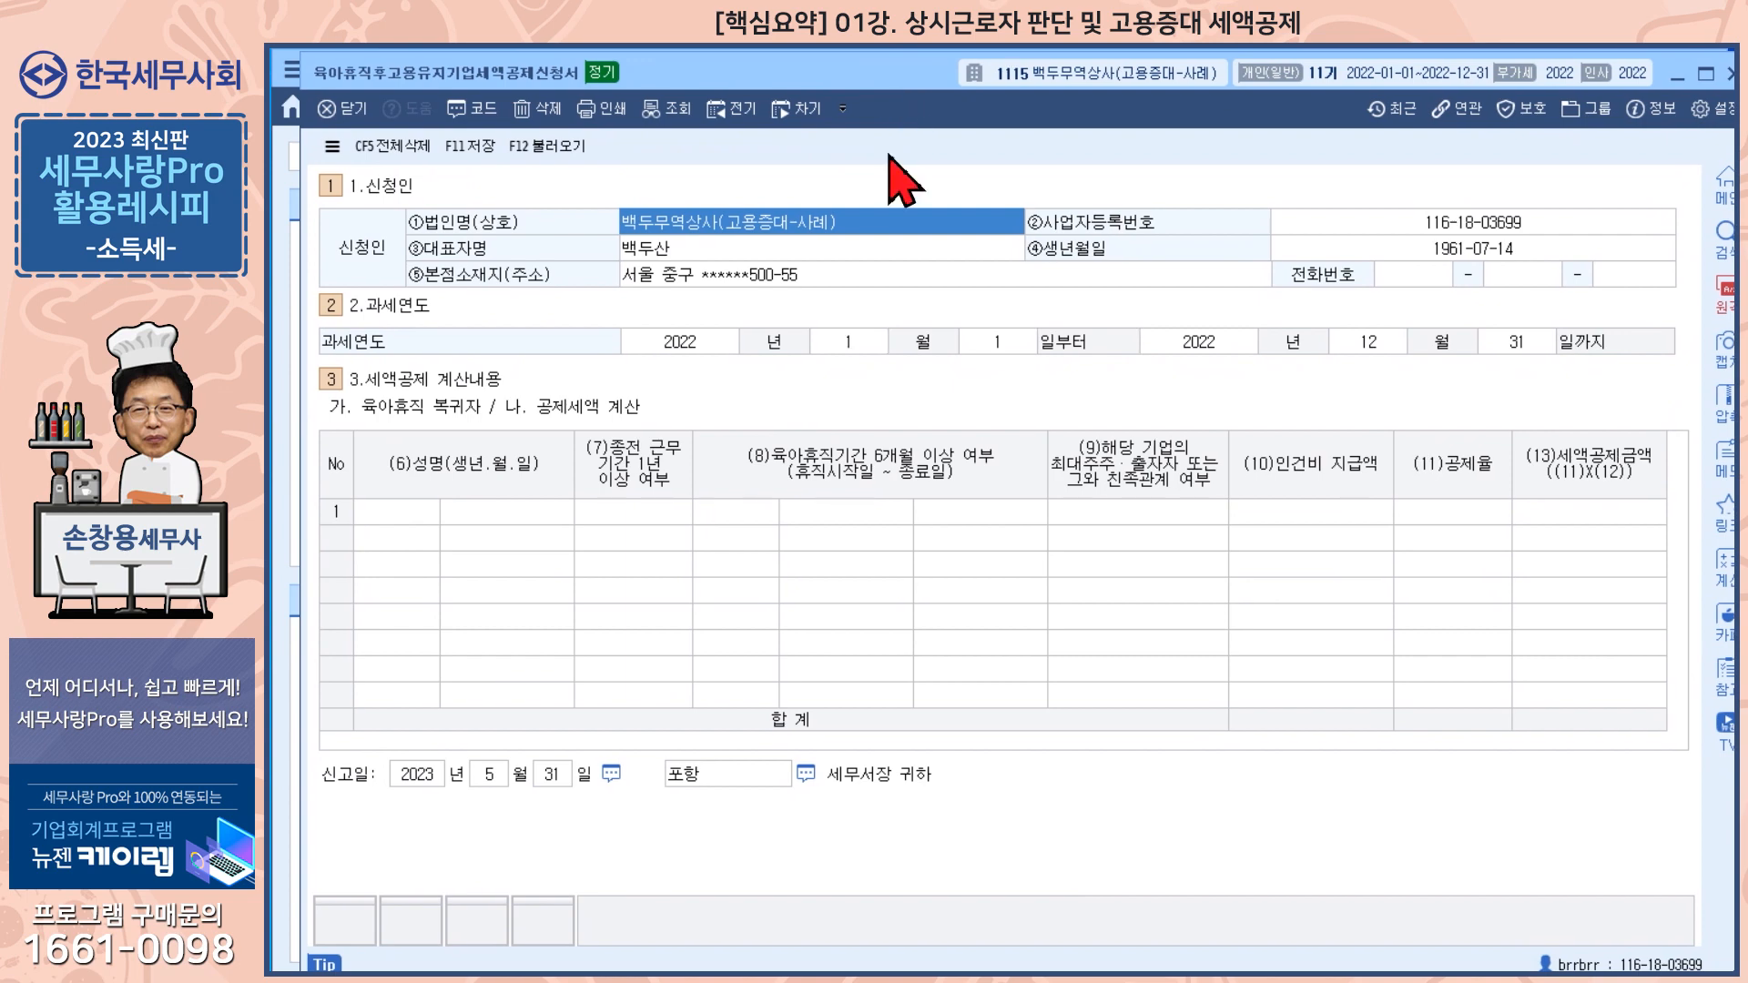
left_click(393, 515)
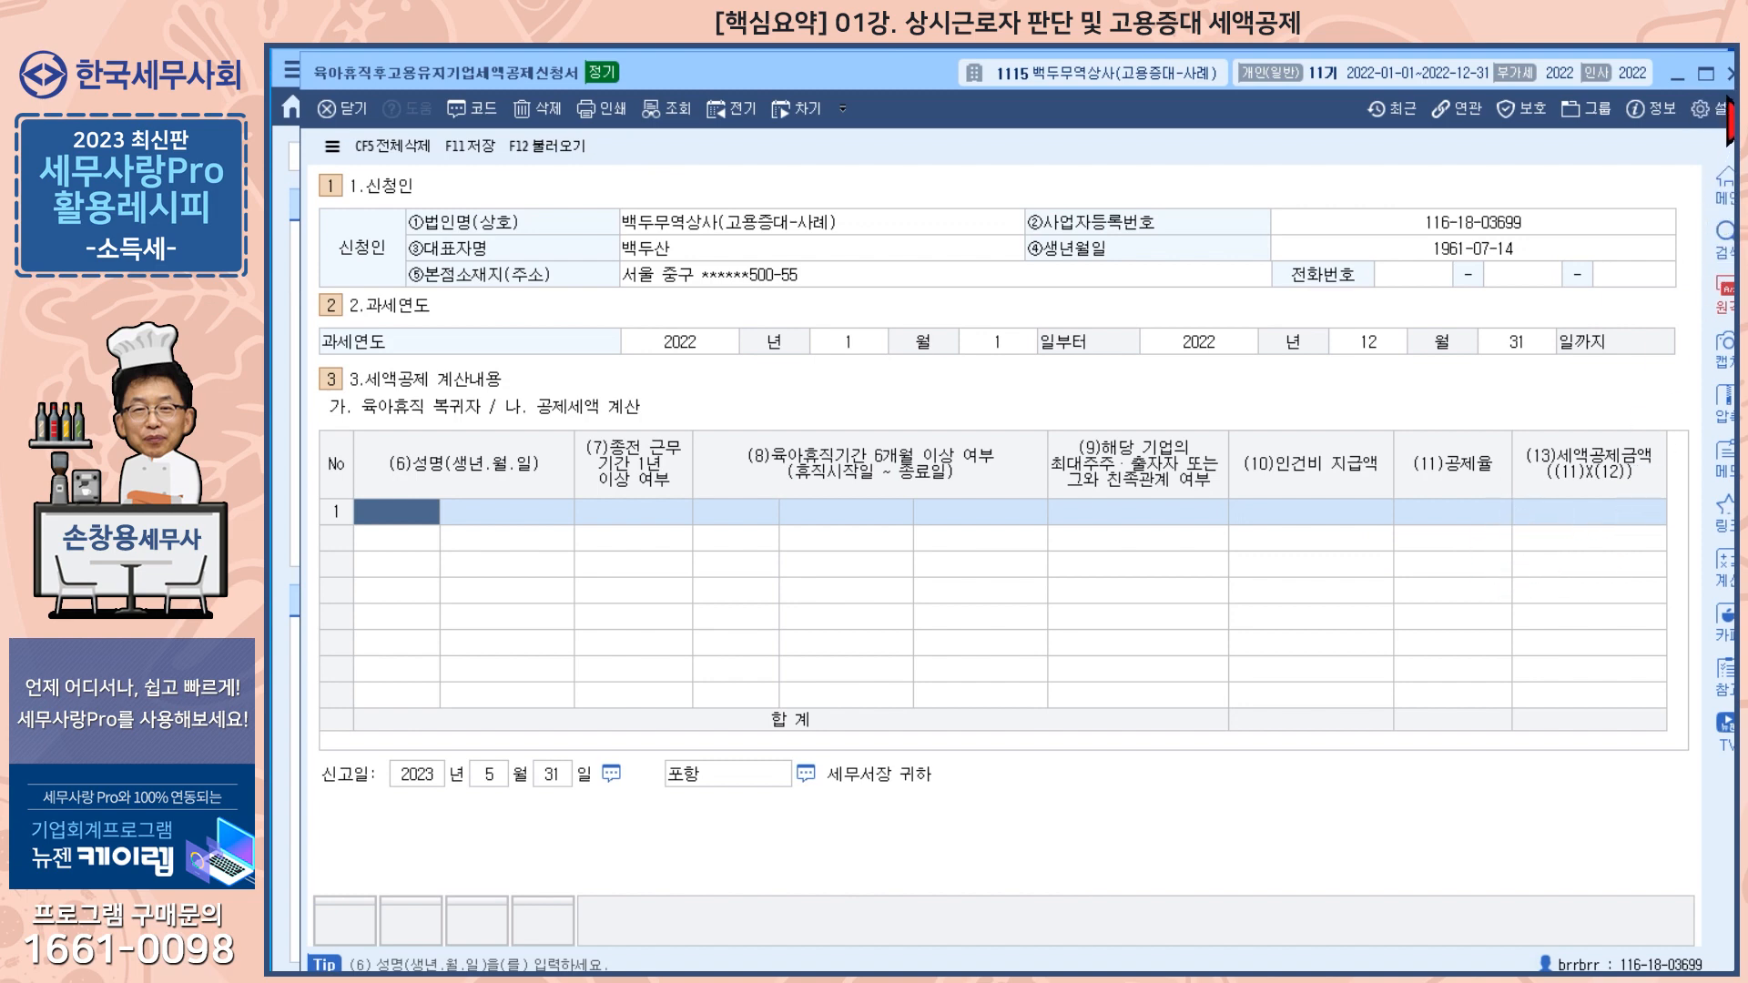
left_click(1729, 73)
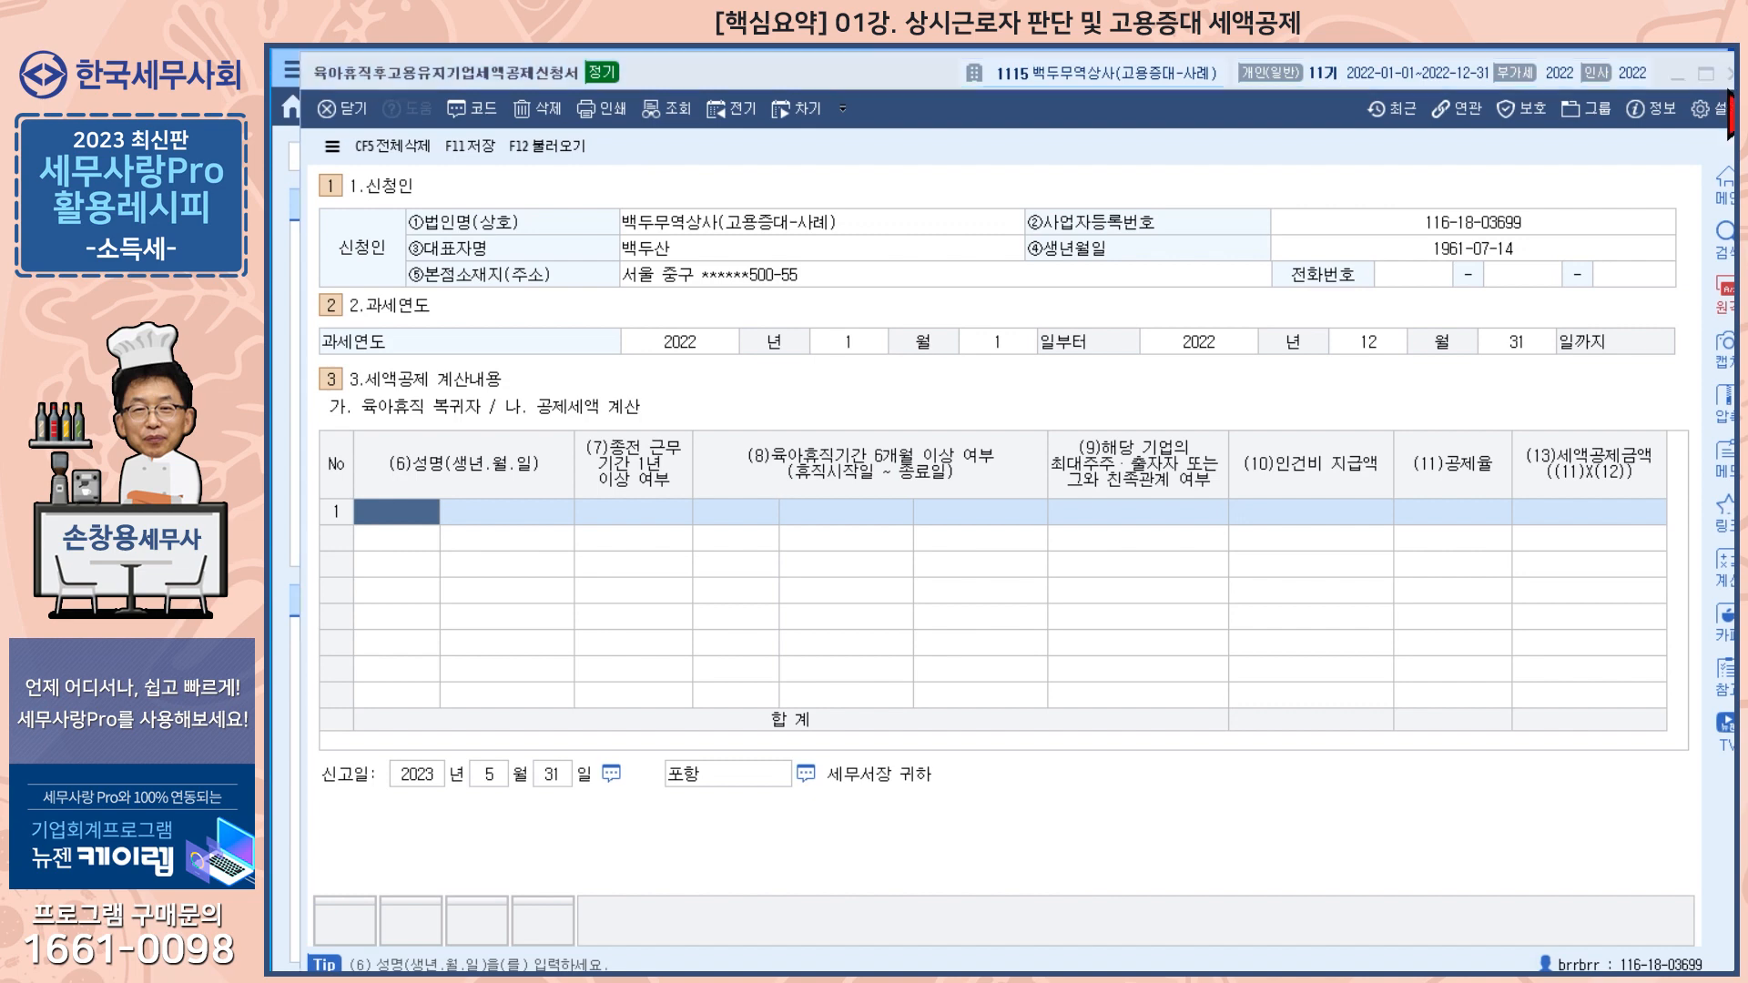
left_click(929, 591)
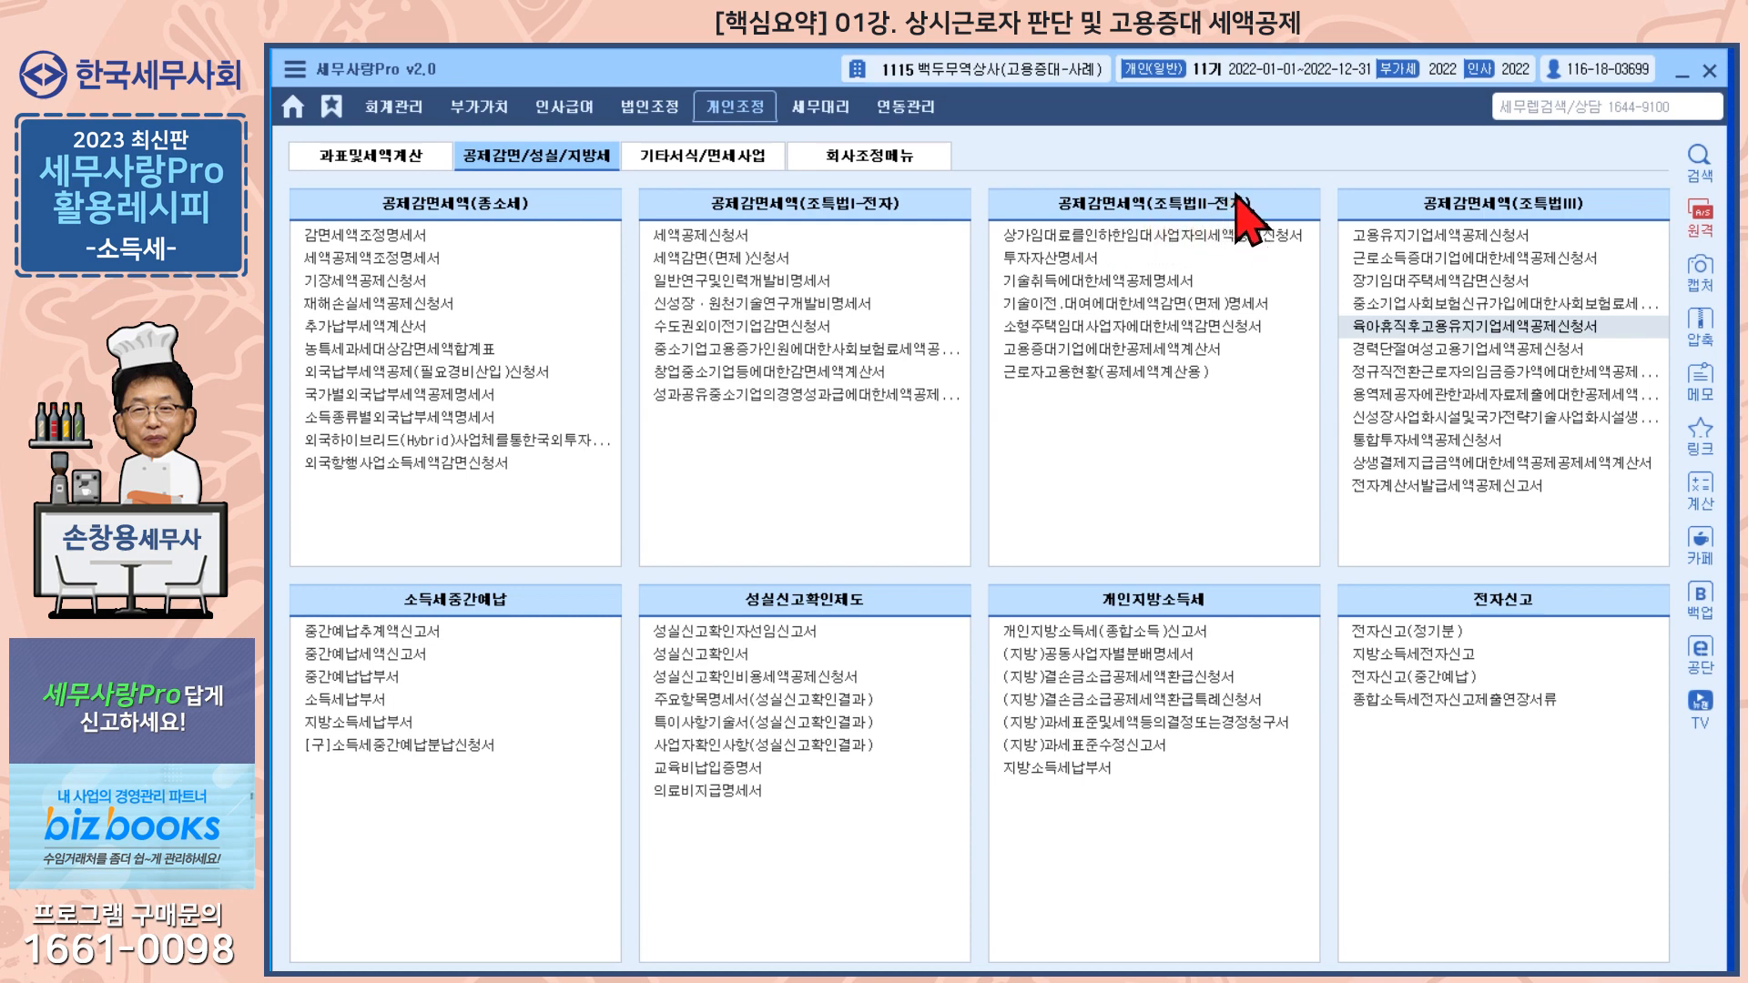
In 투자자산명세서, add an asset of type 13 (통합투자세액공제), enter its location, and set 투자적격여부 to 여
left_click(1064, 263)
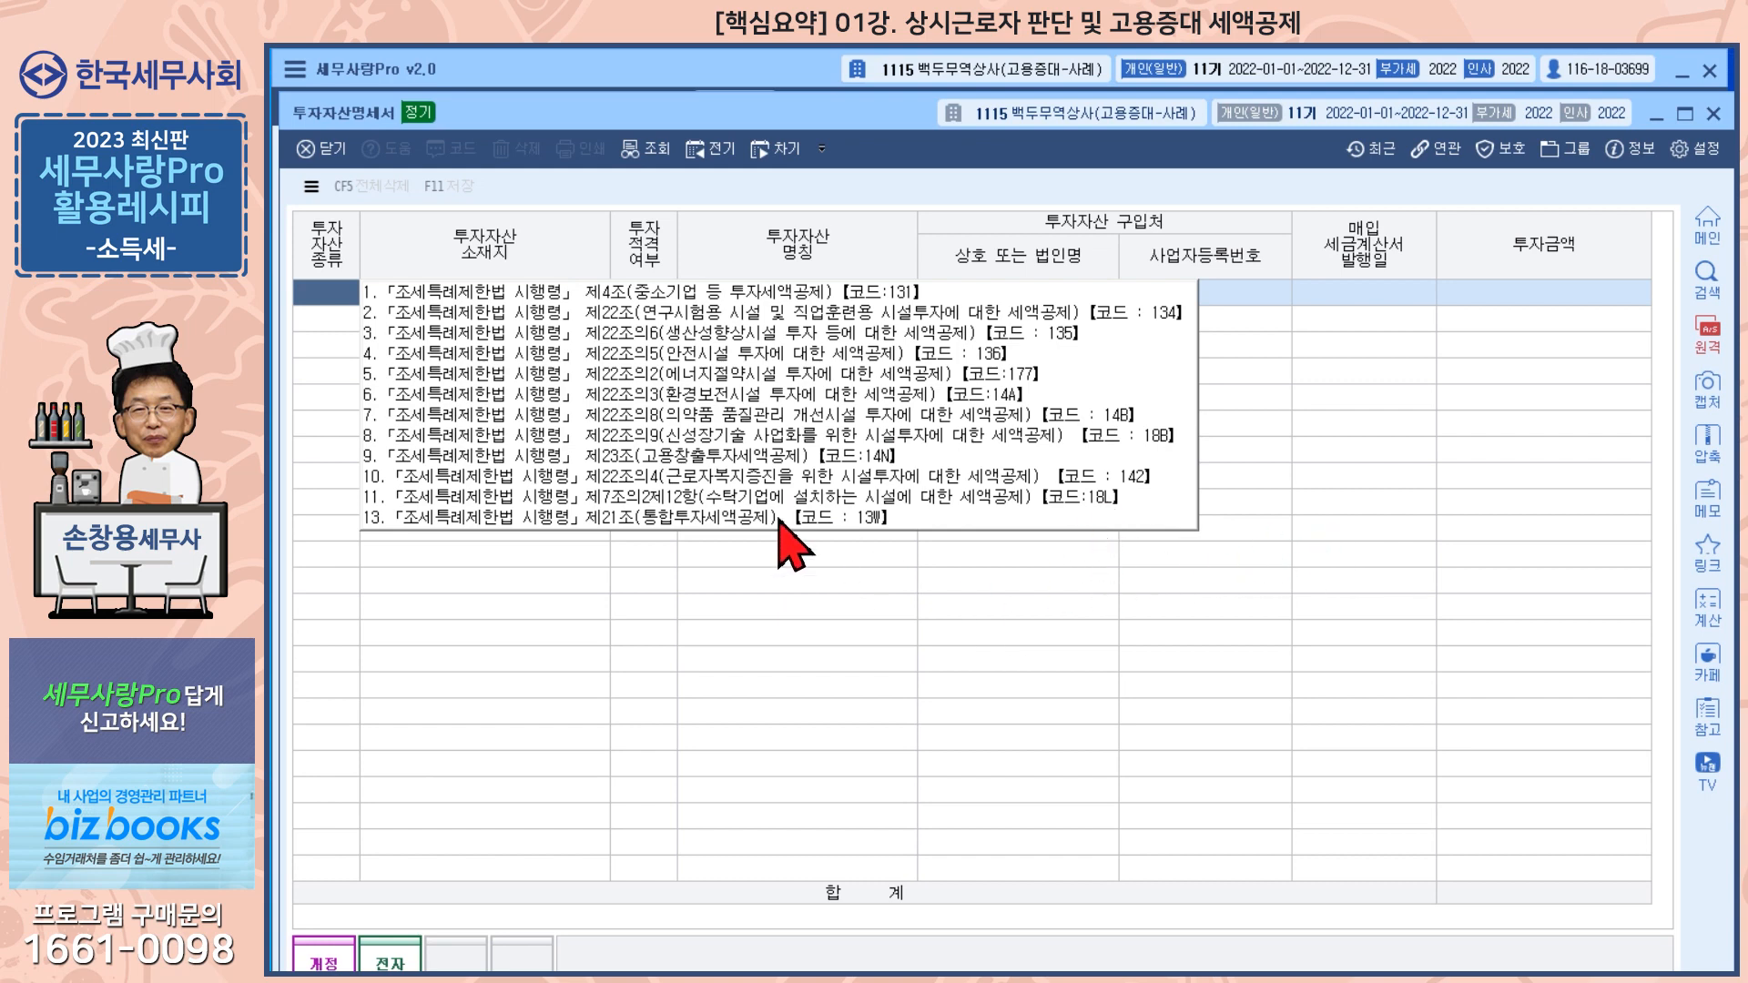
left_click(465, 523)
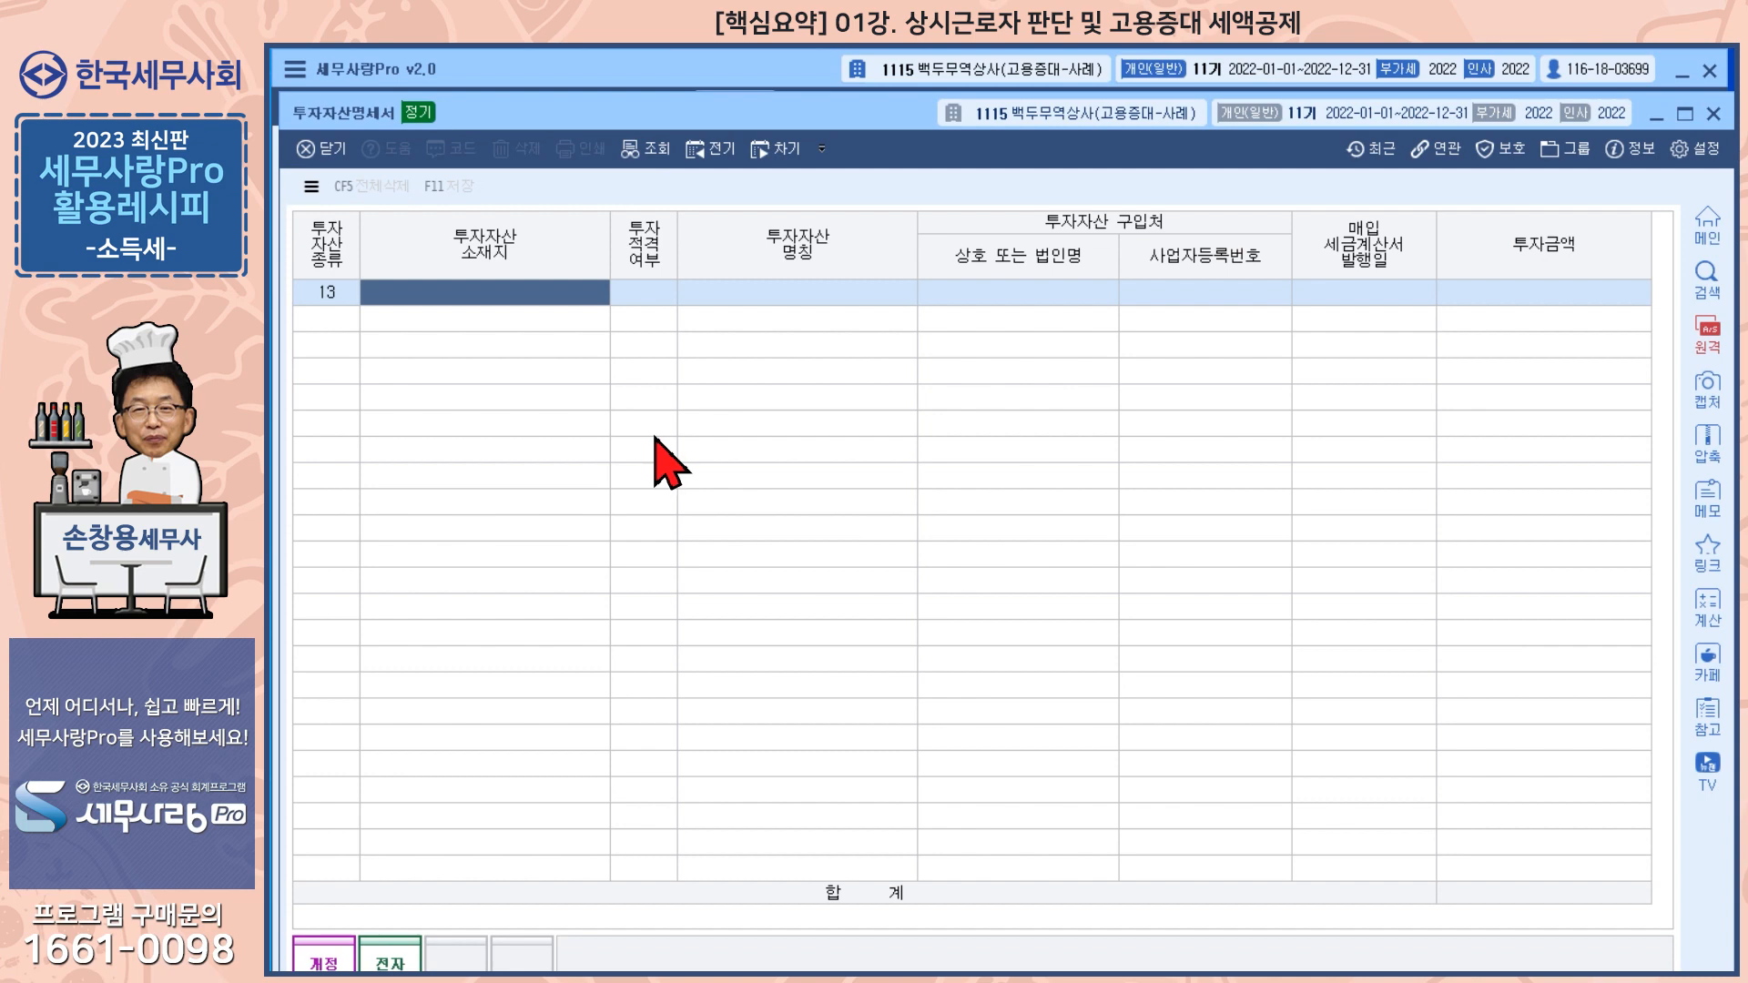
left_click(554, 292)
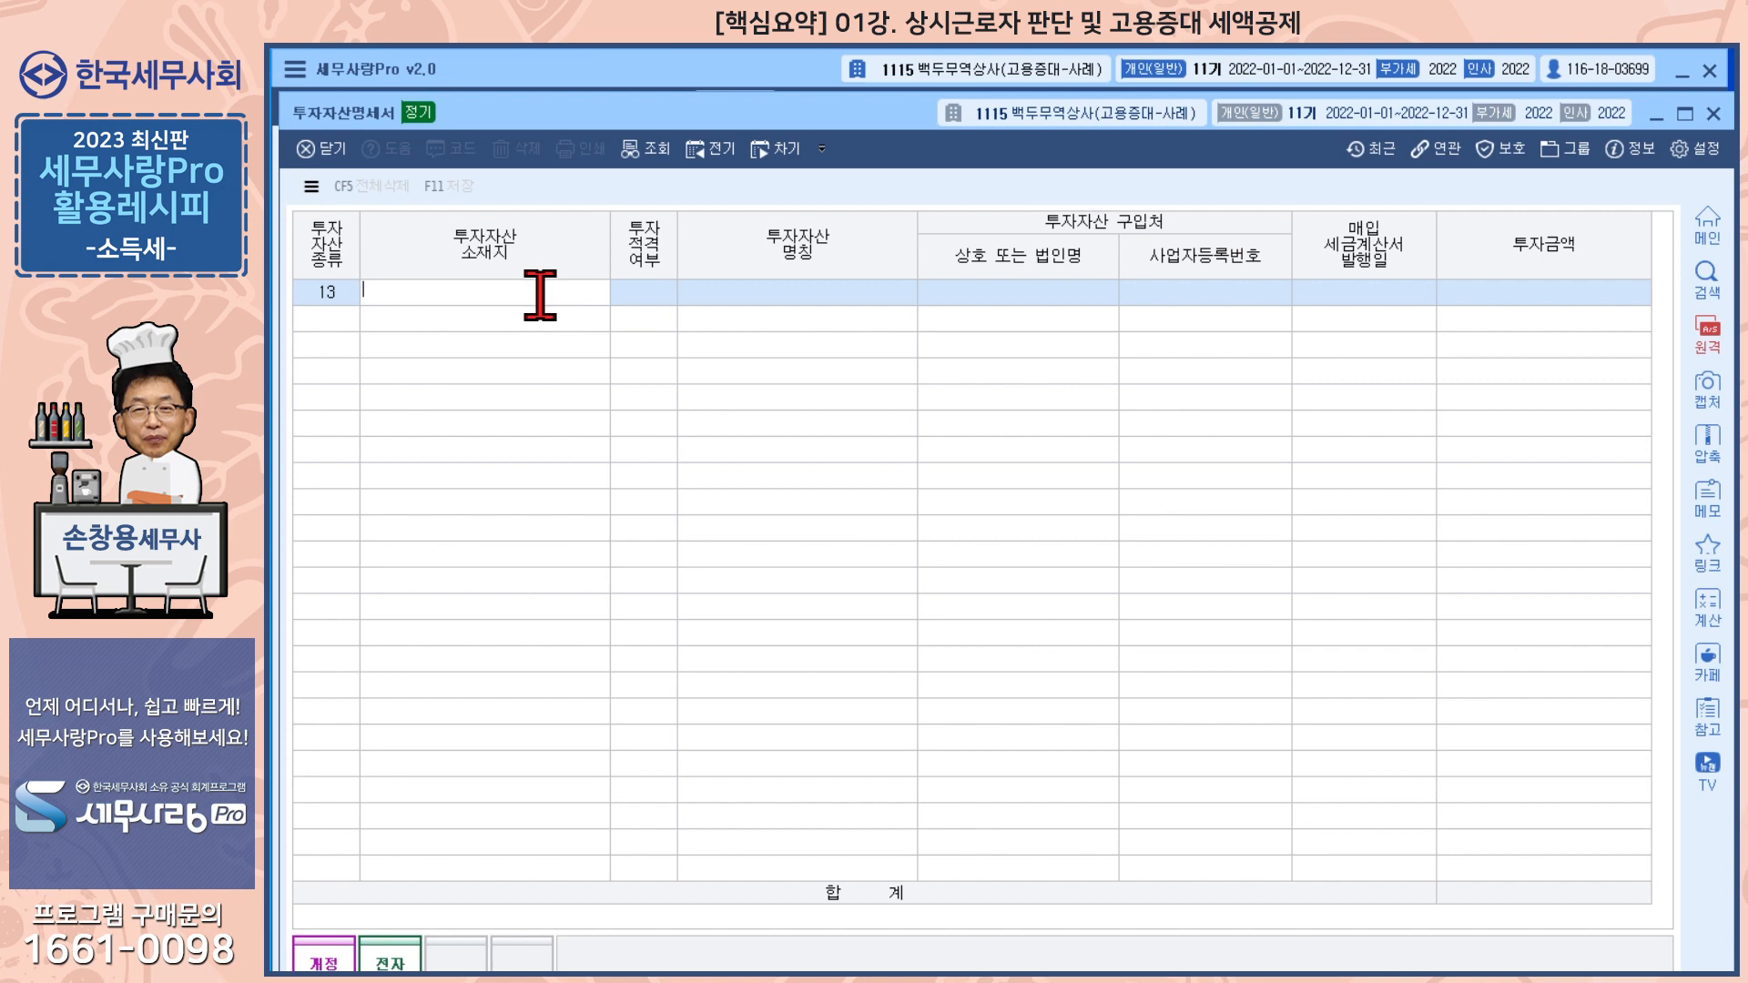
type("서우")
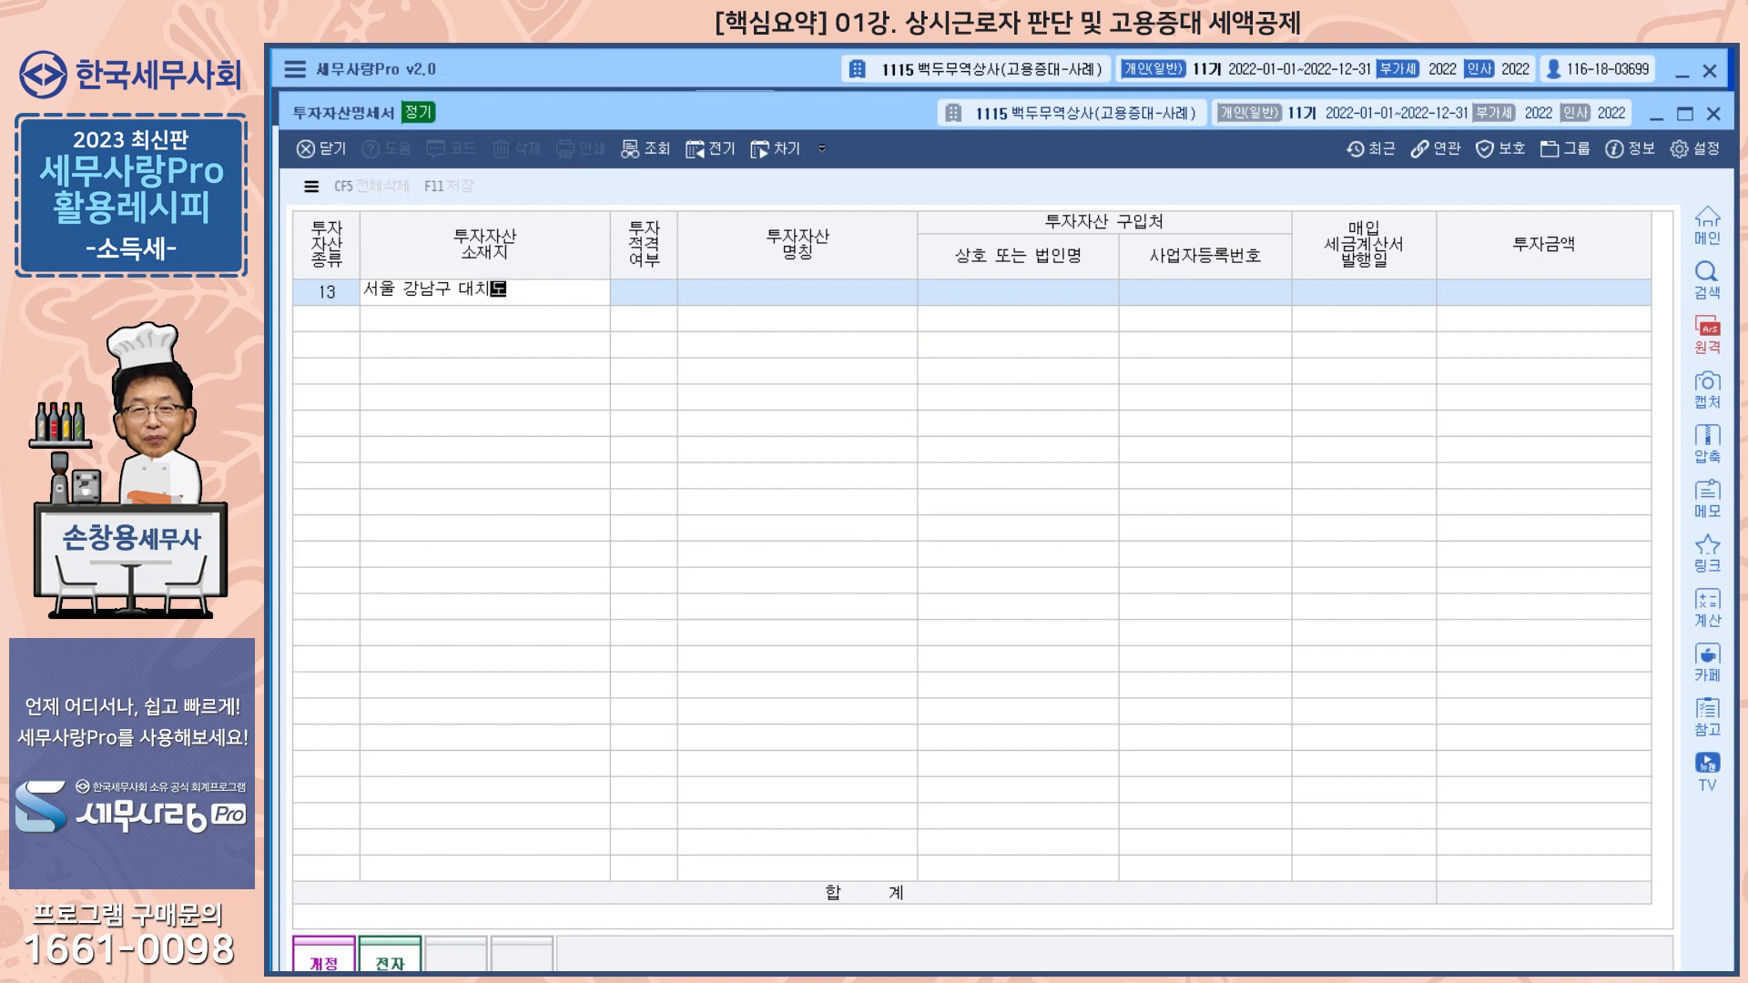
key("Return")
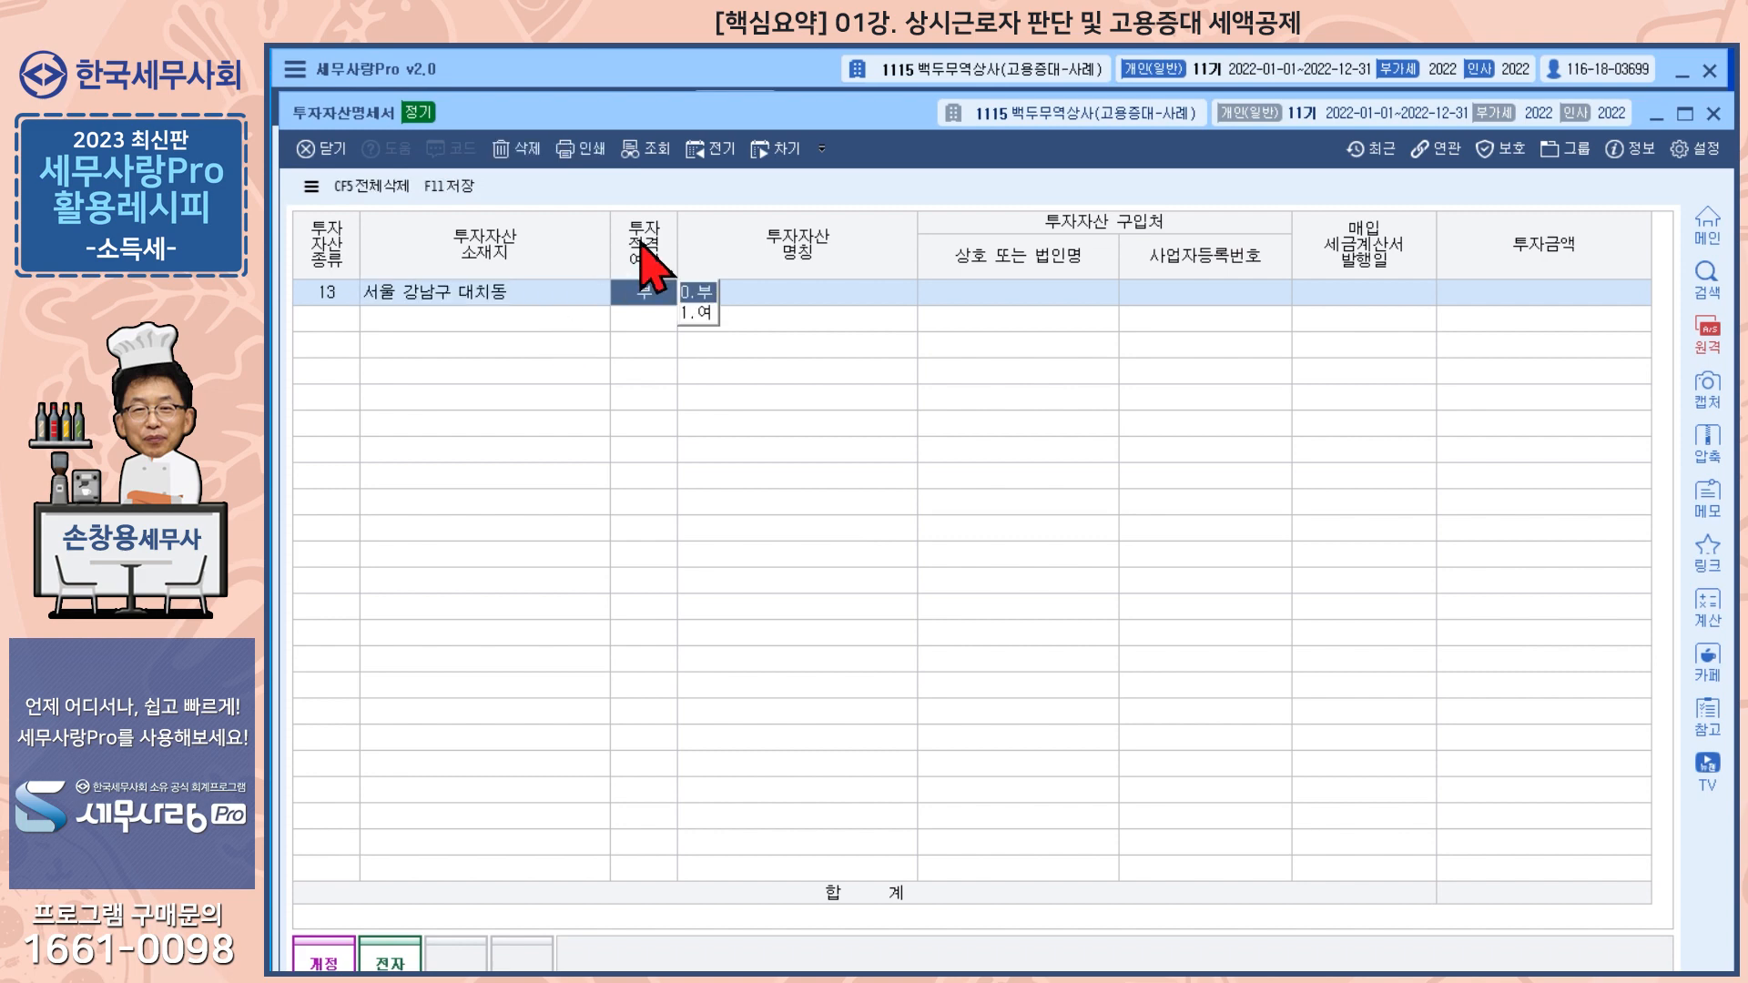
left_click(697, 313)
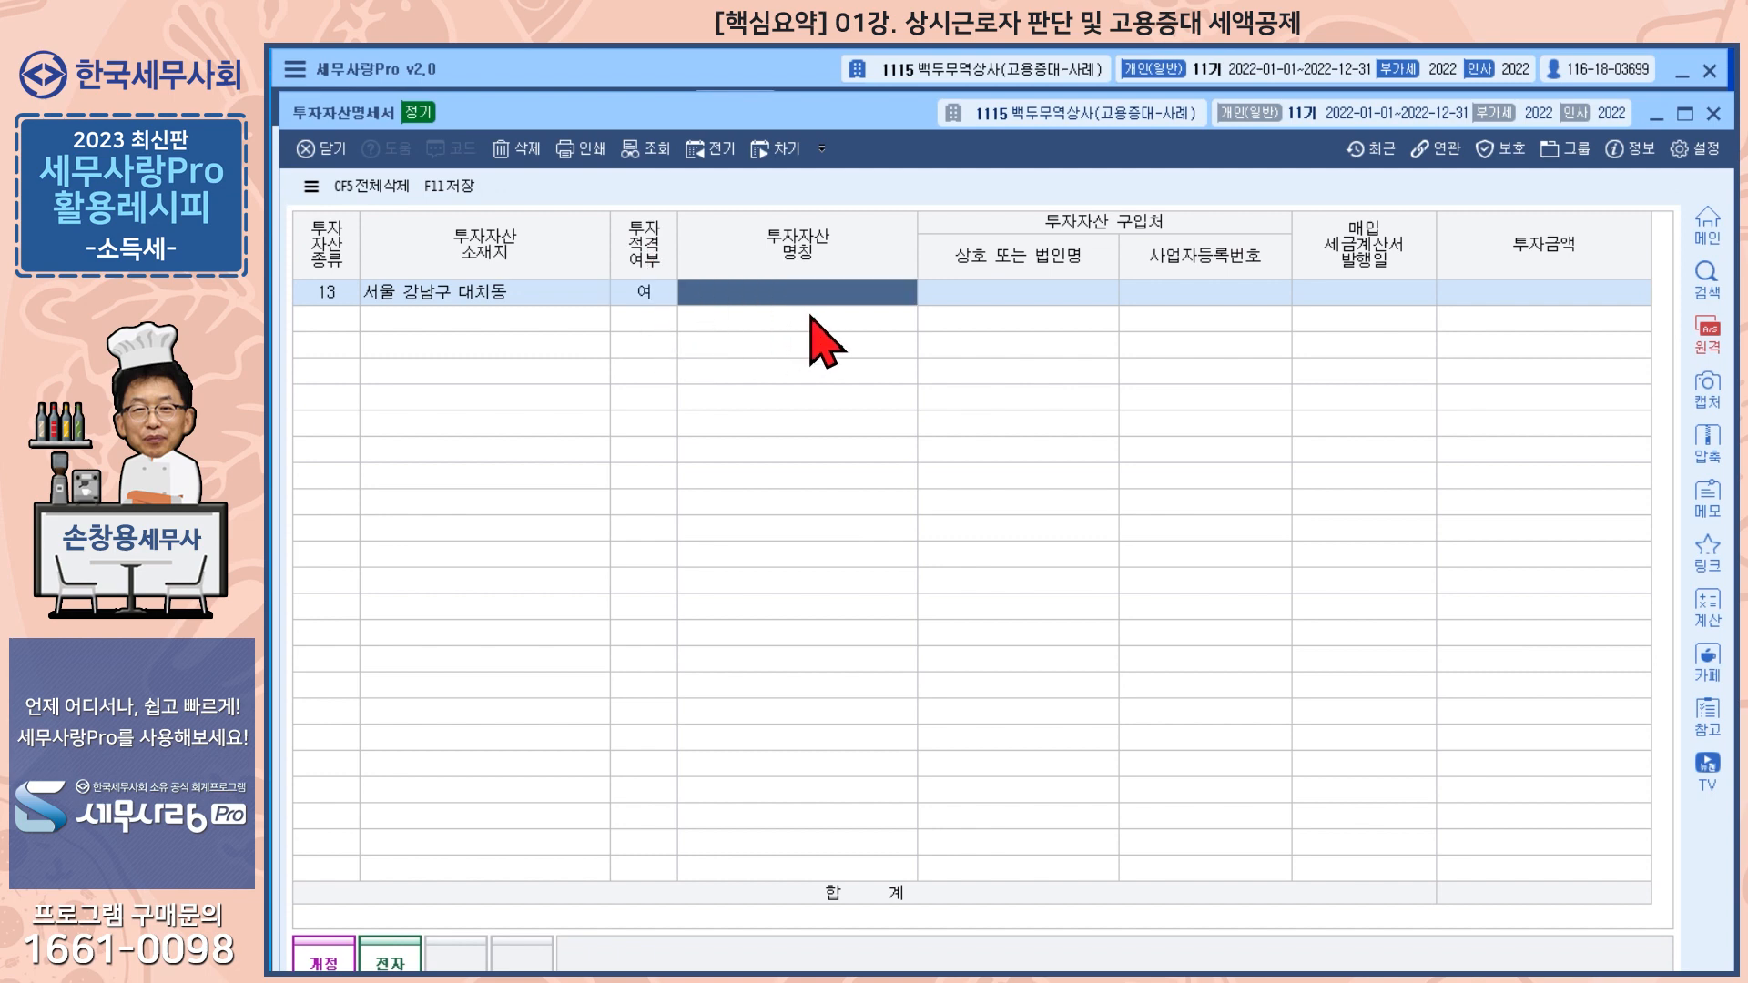
Name the asset 기계장치 with a 투자금액 of 100,000,000, leaving the supplier and invoice fields blank, and save the statement on closing
type("기계장")
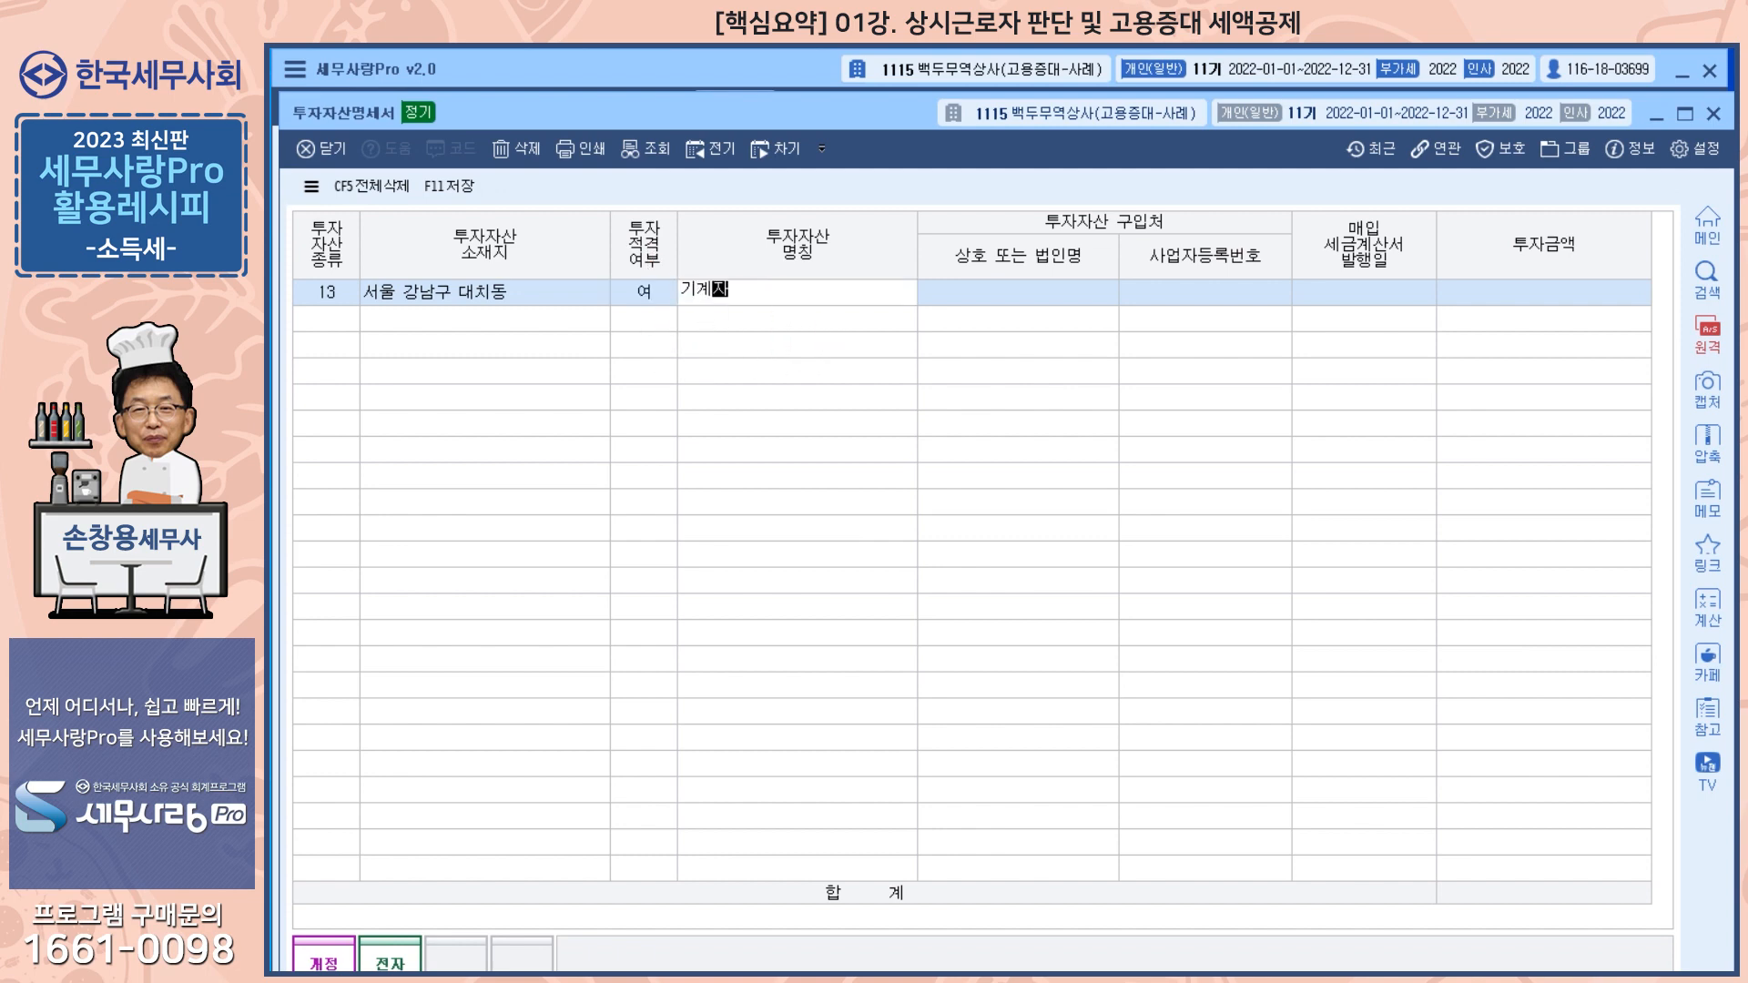
key("Return")
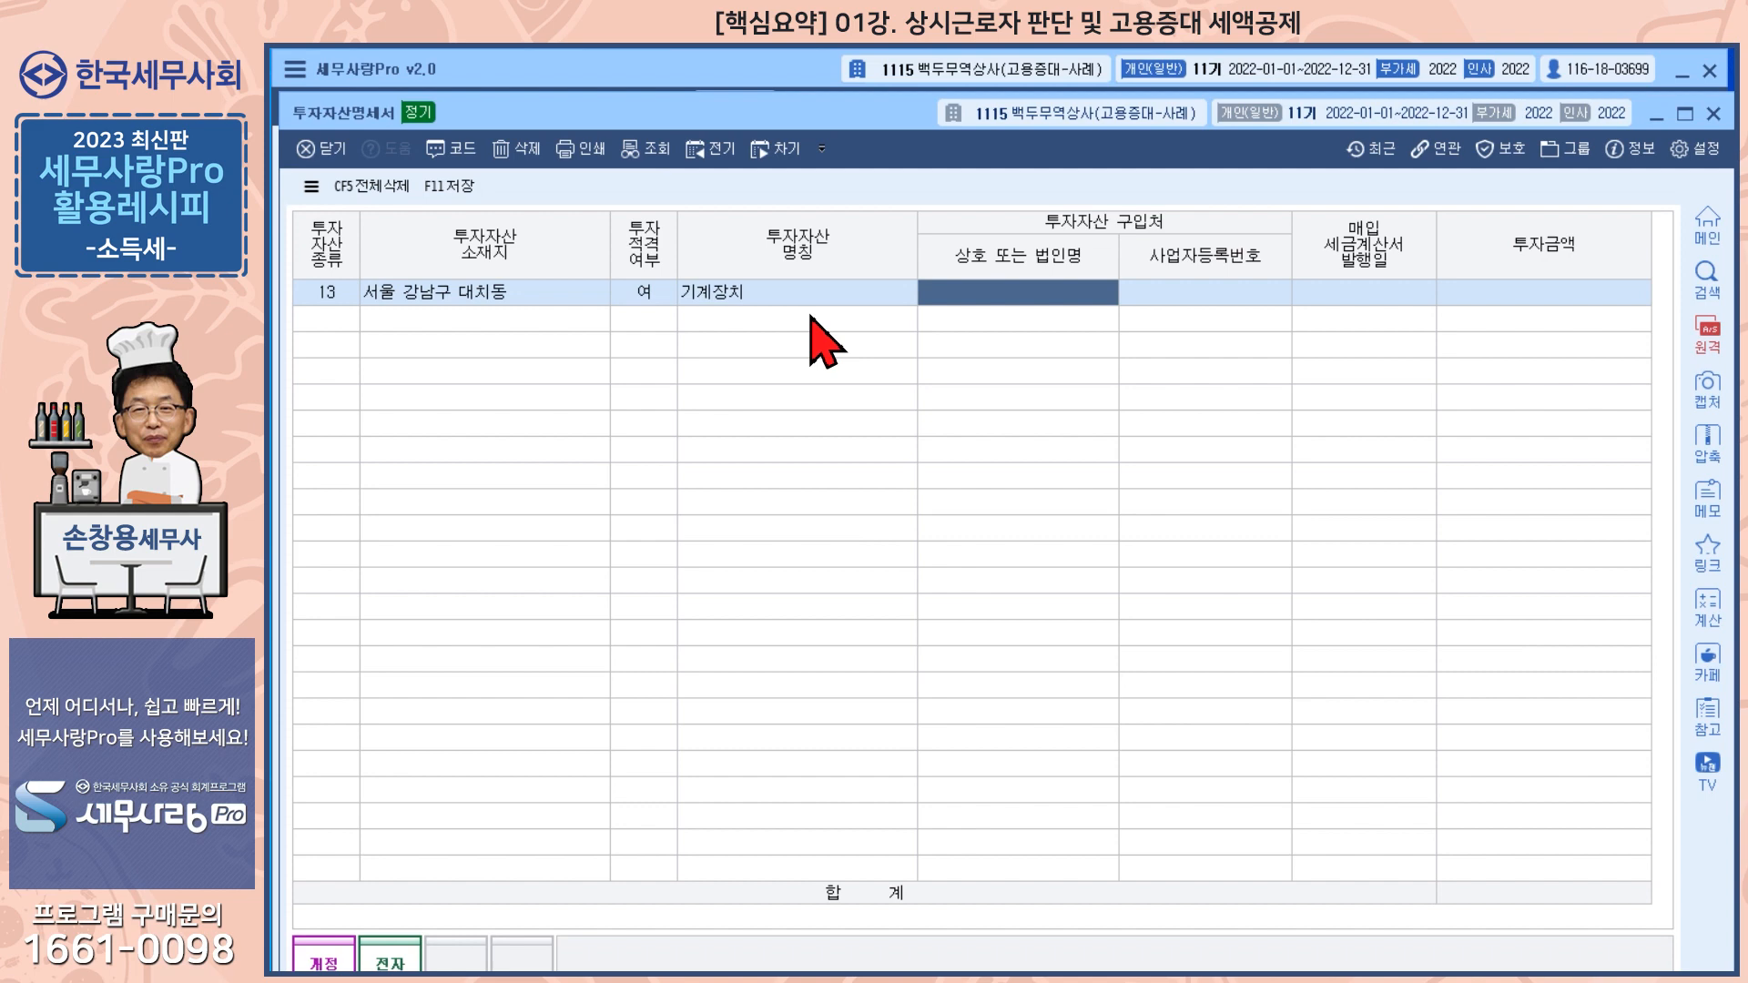
key("Return")
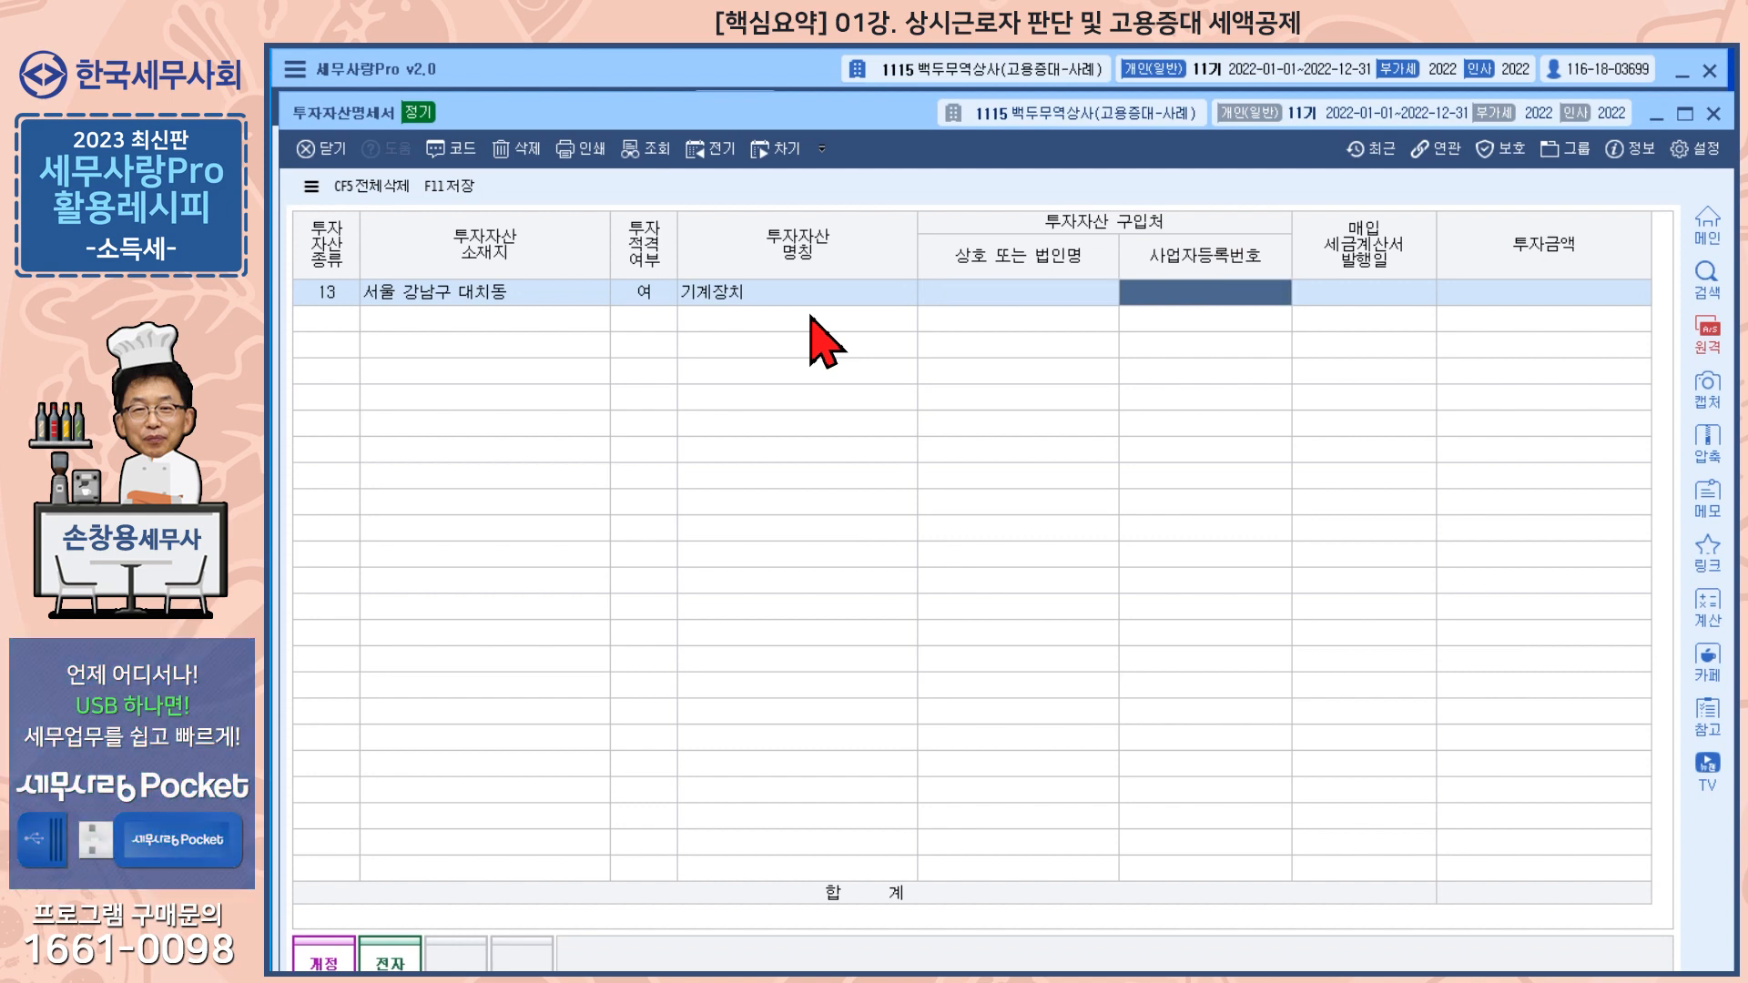
key("Return")
key("Return")
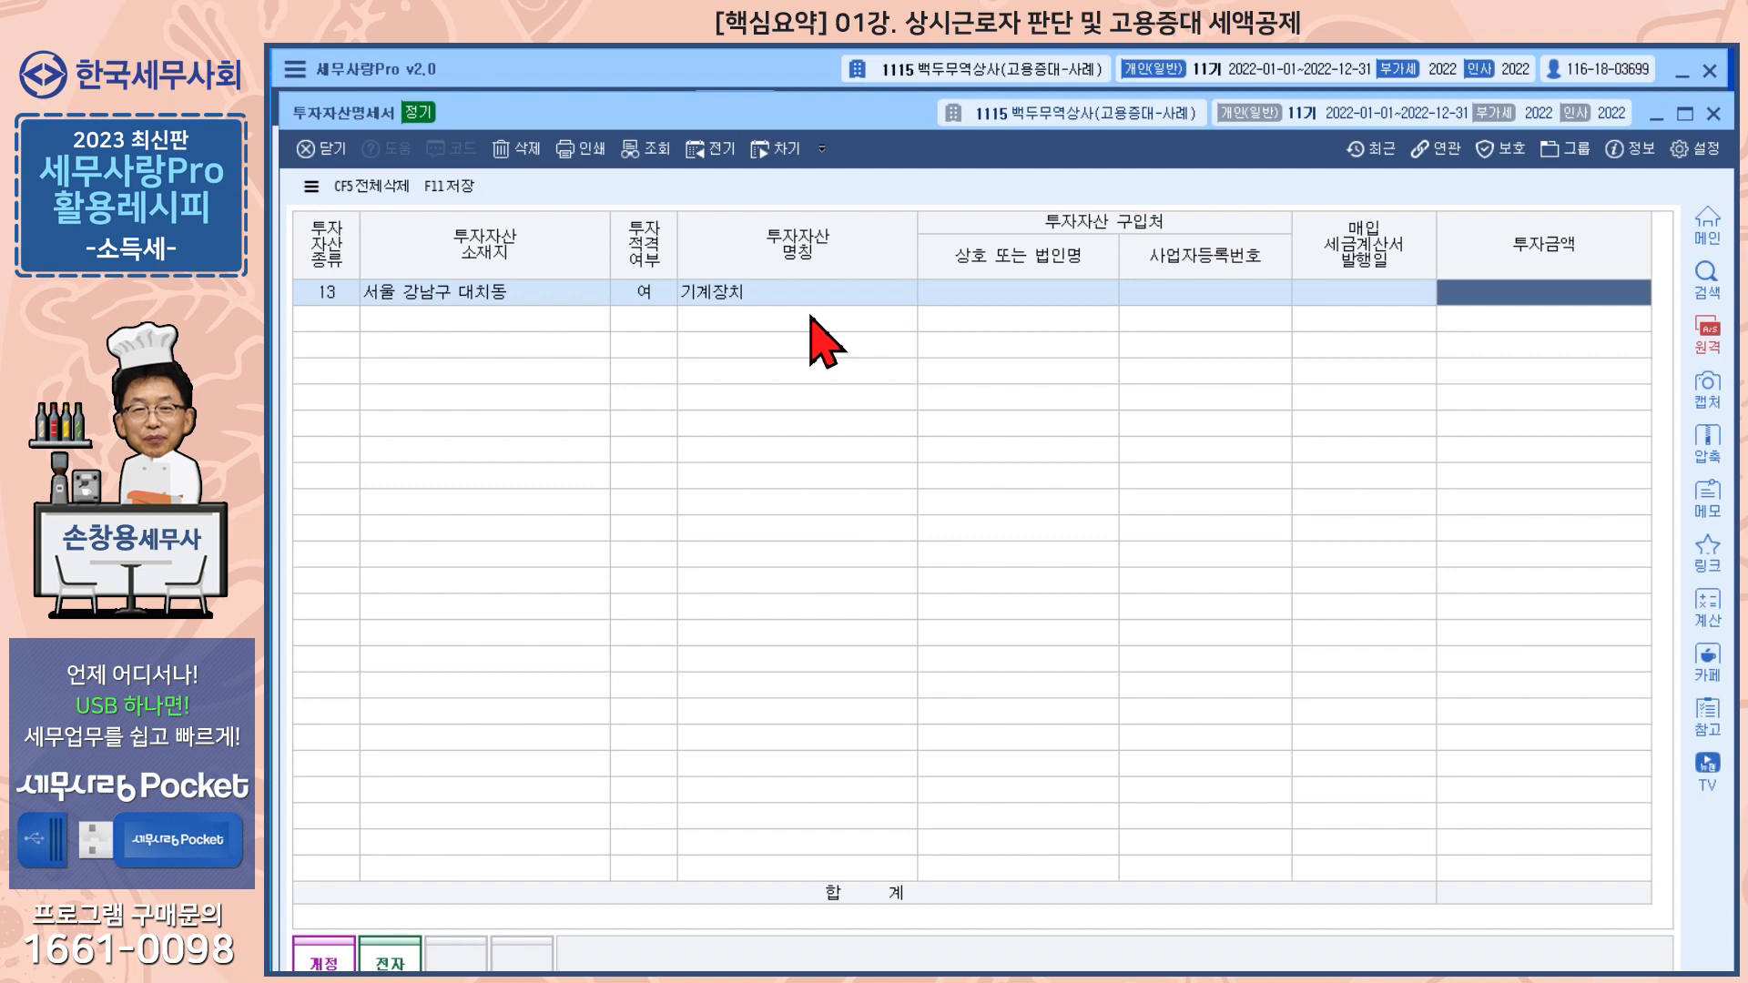
type("100,000,000")
key("Return")
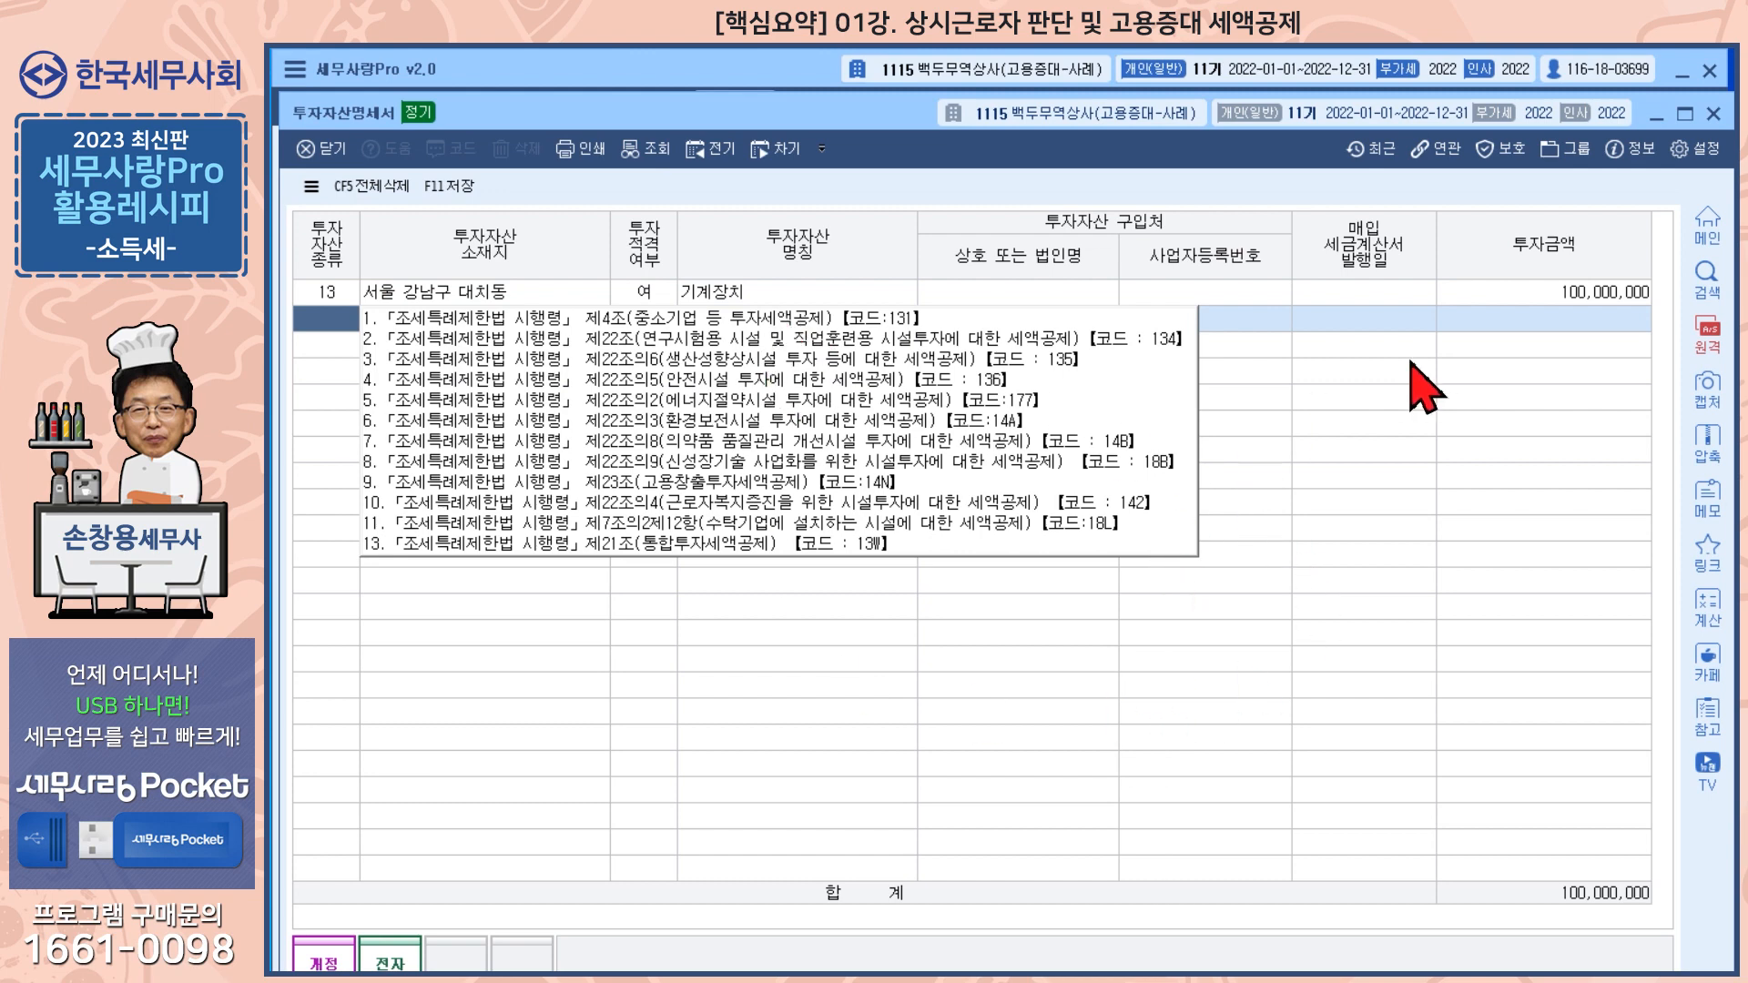
left_click(1712, 116)
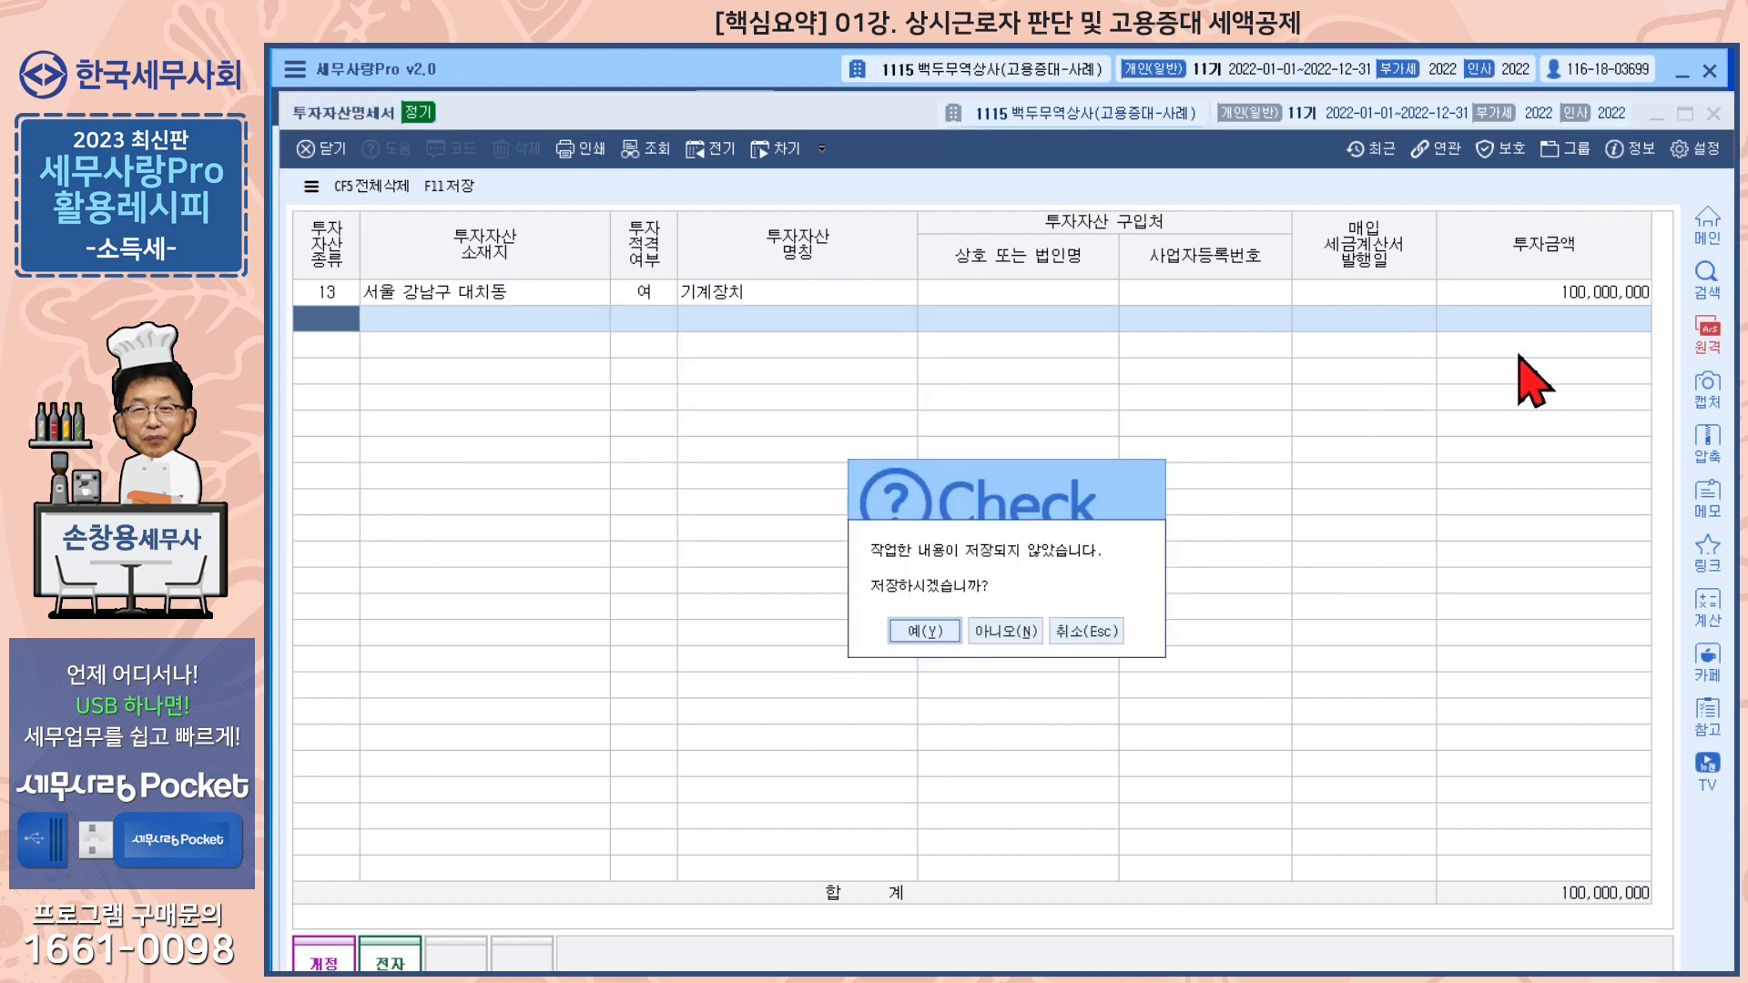
left_click(908, 635)
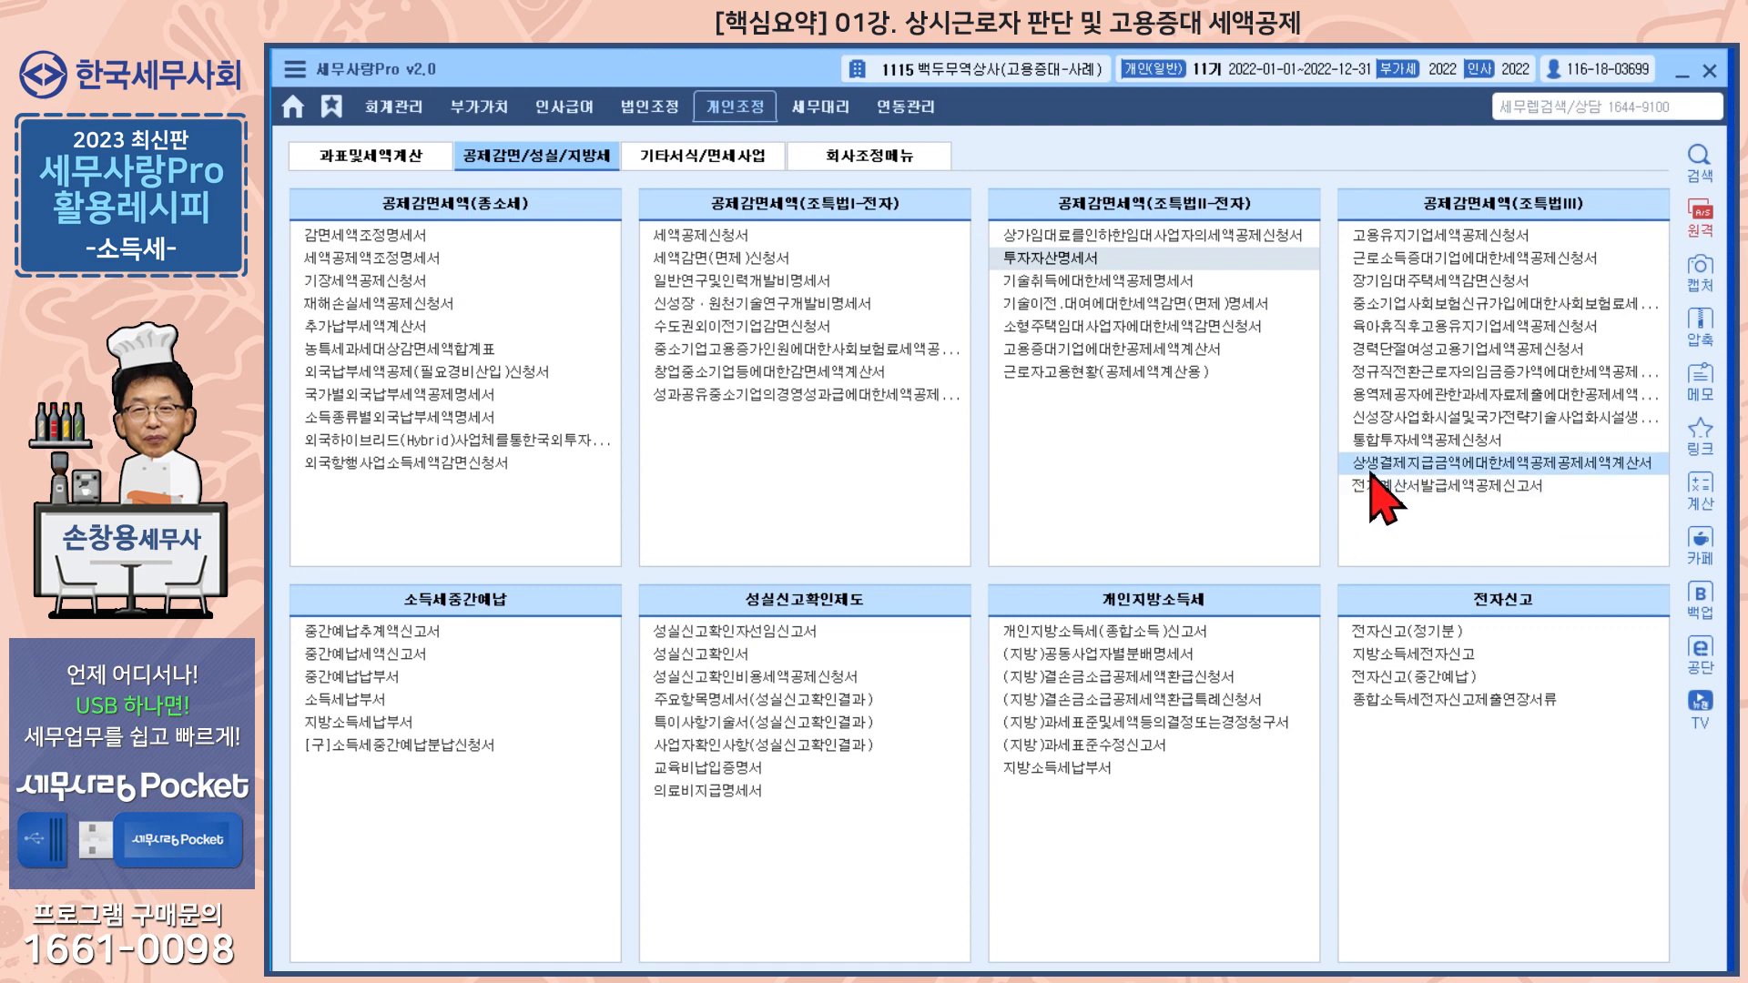
Open 통합투자세액공제신청서 and, in 공제금액계산, set the 일반시설 row's 그 외 투자금액 to 100,000,000 and its 공제율 to 10%
left_click(1390, 446)
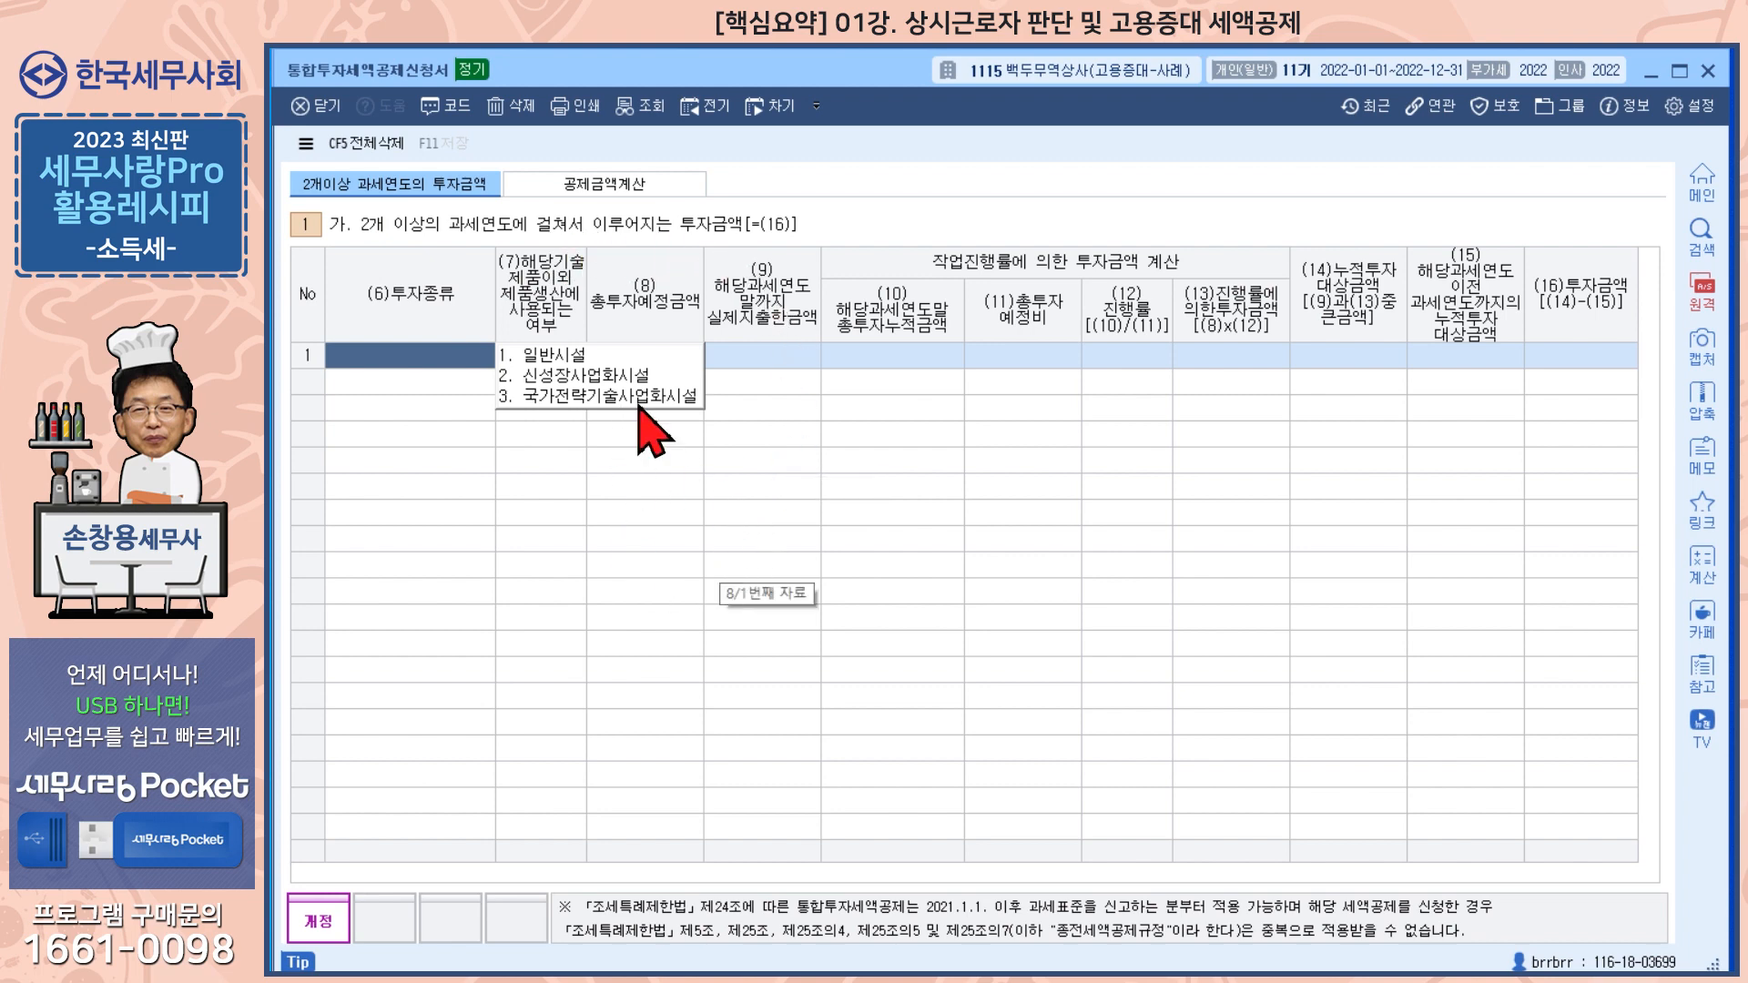
left_click(640, 186)
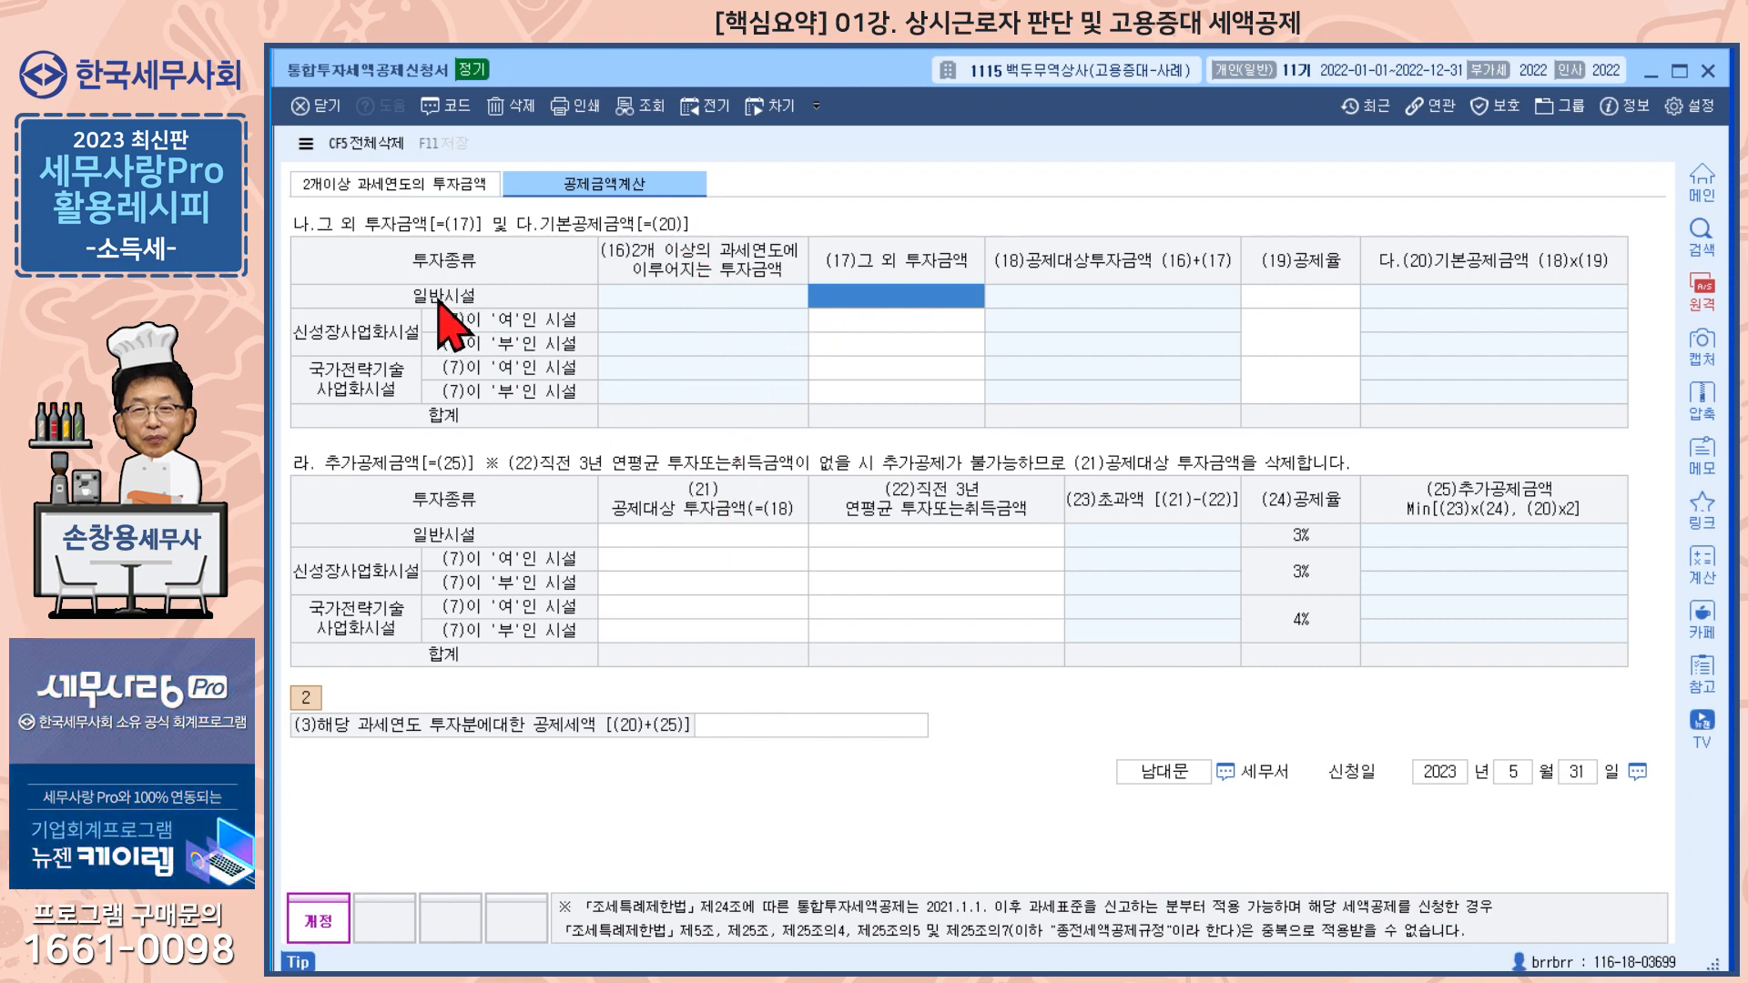
type("100,000,000")
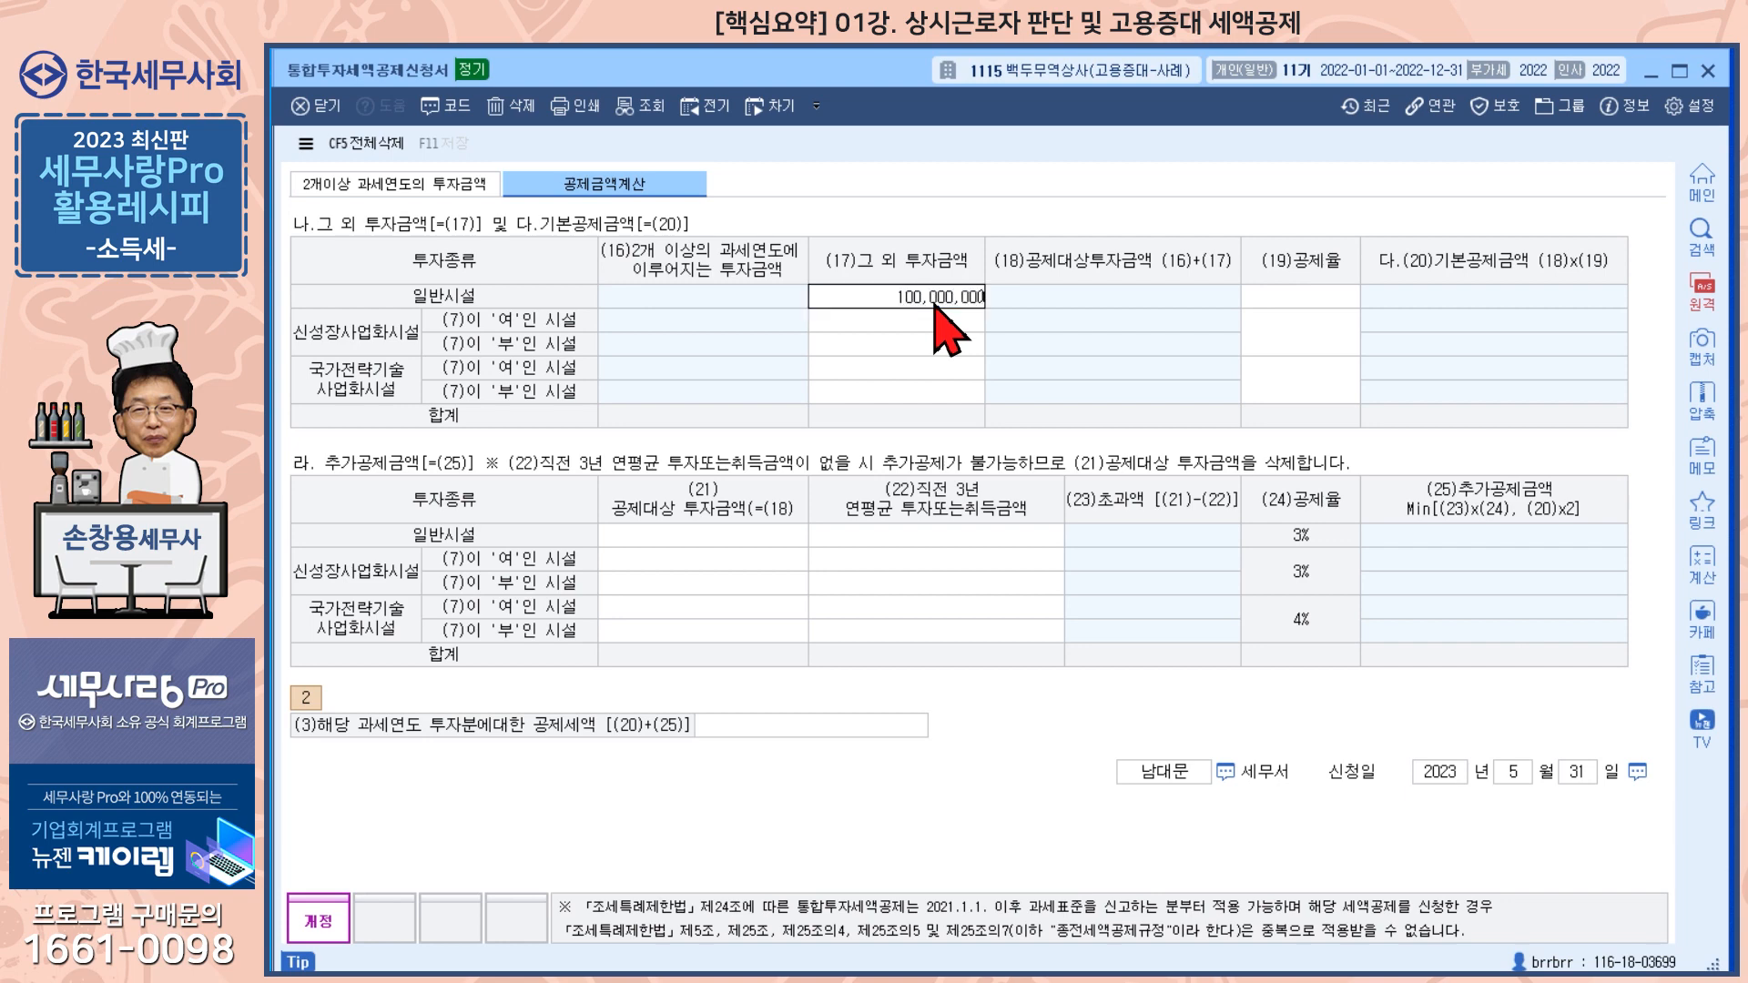
key("Return")
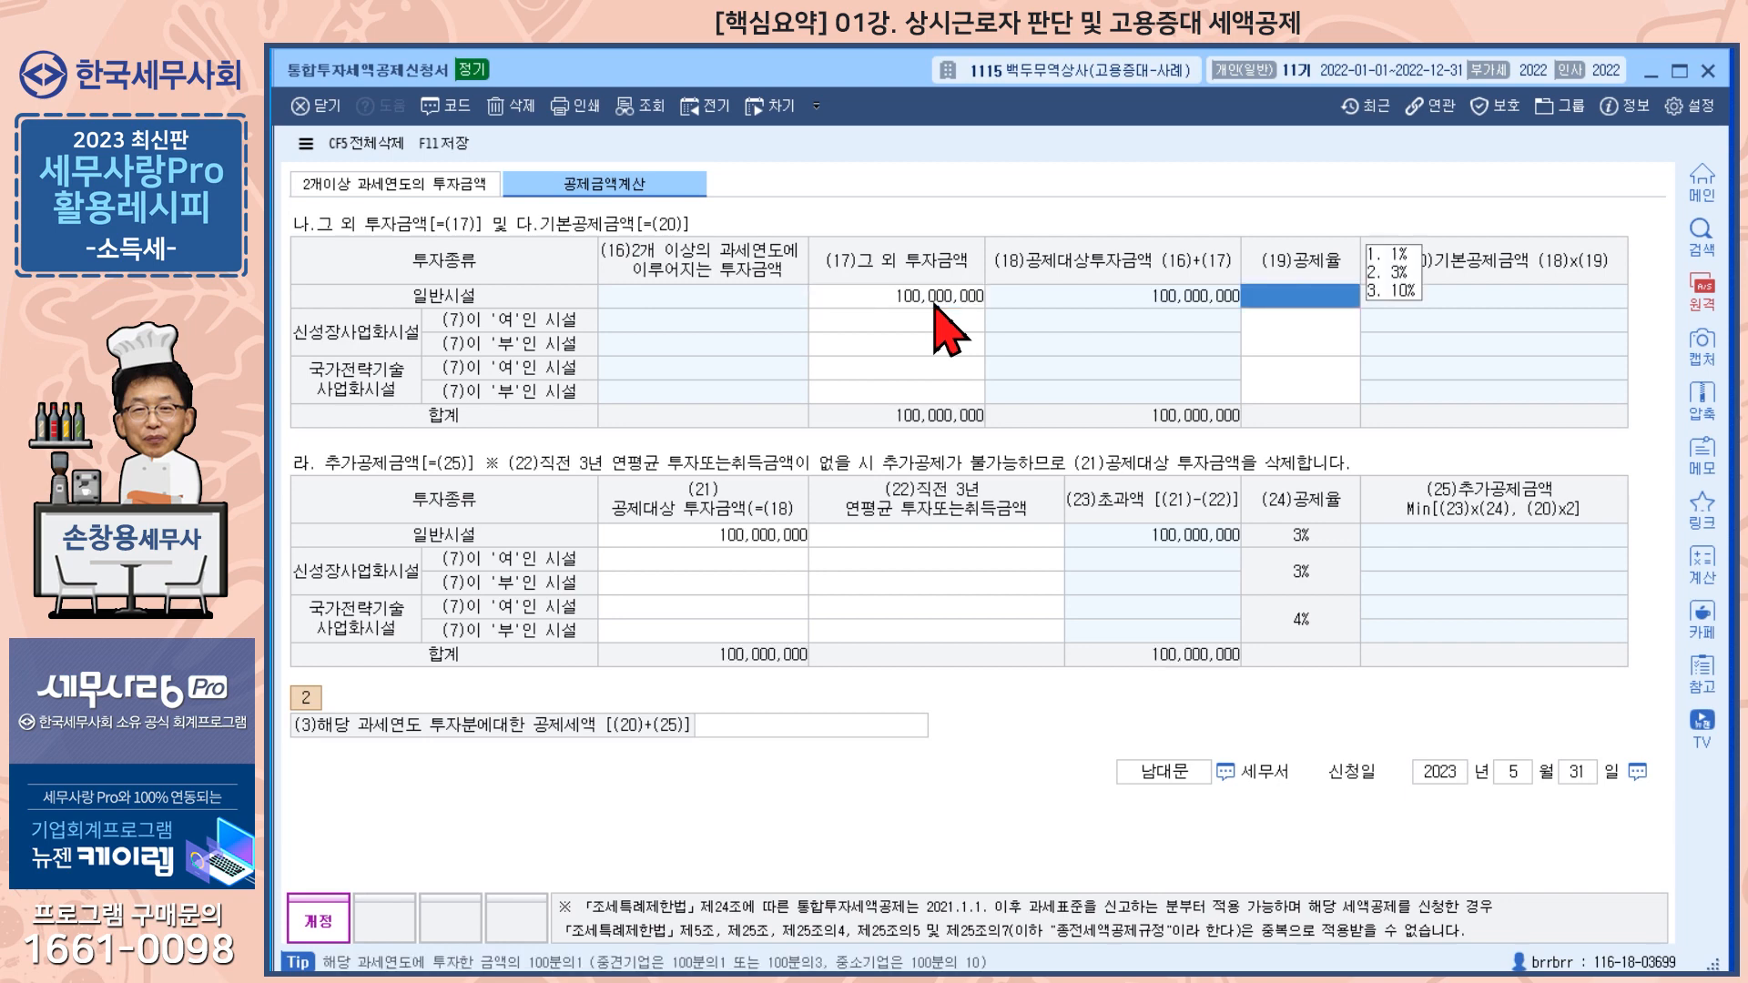
left_click(1391, 291)
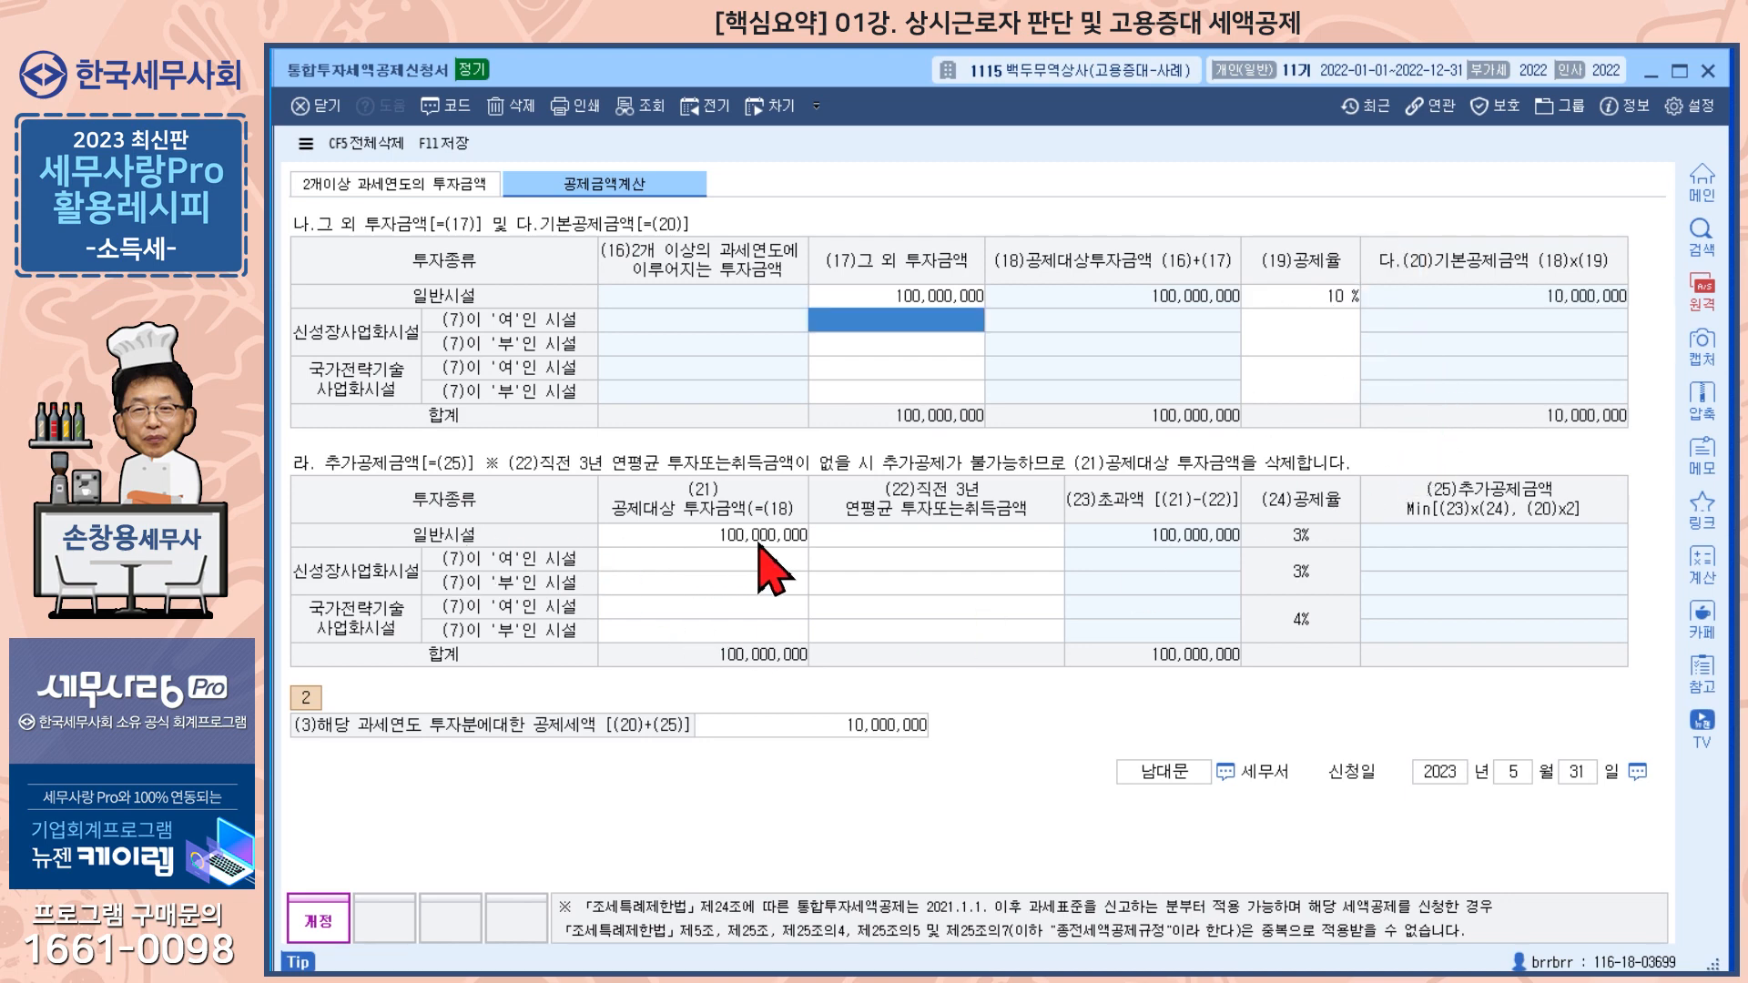
For 일반시설's 직전 3년 연평균 투자 금액, enter 50,000,000 for 직전 1년, 70,000,000 for 직전 2년 and 80,000,000 for 직전 3년
left_click(965, 539)
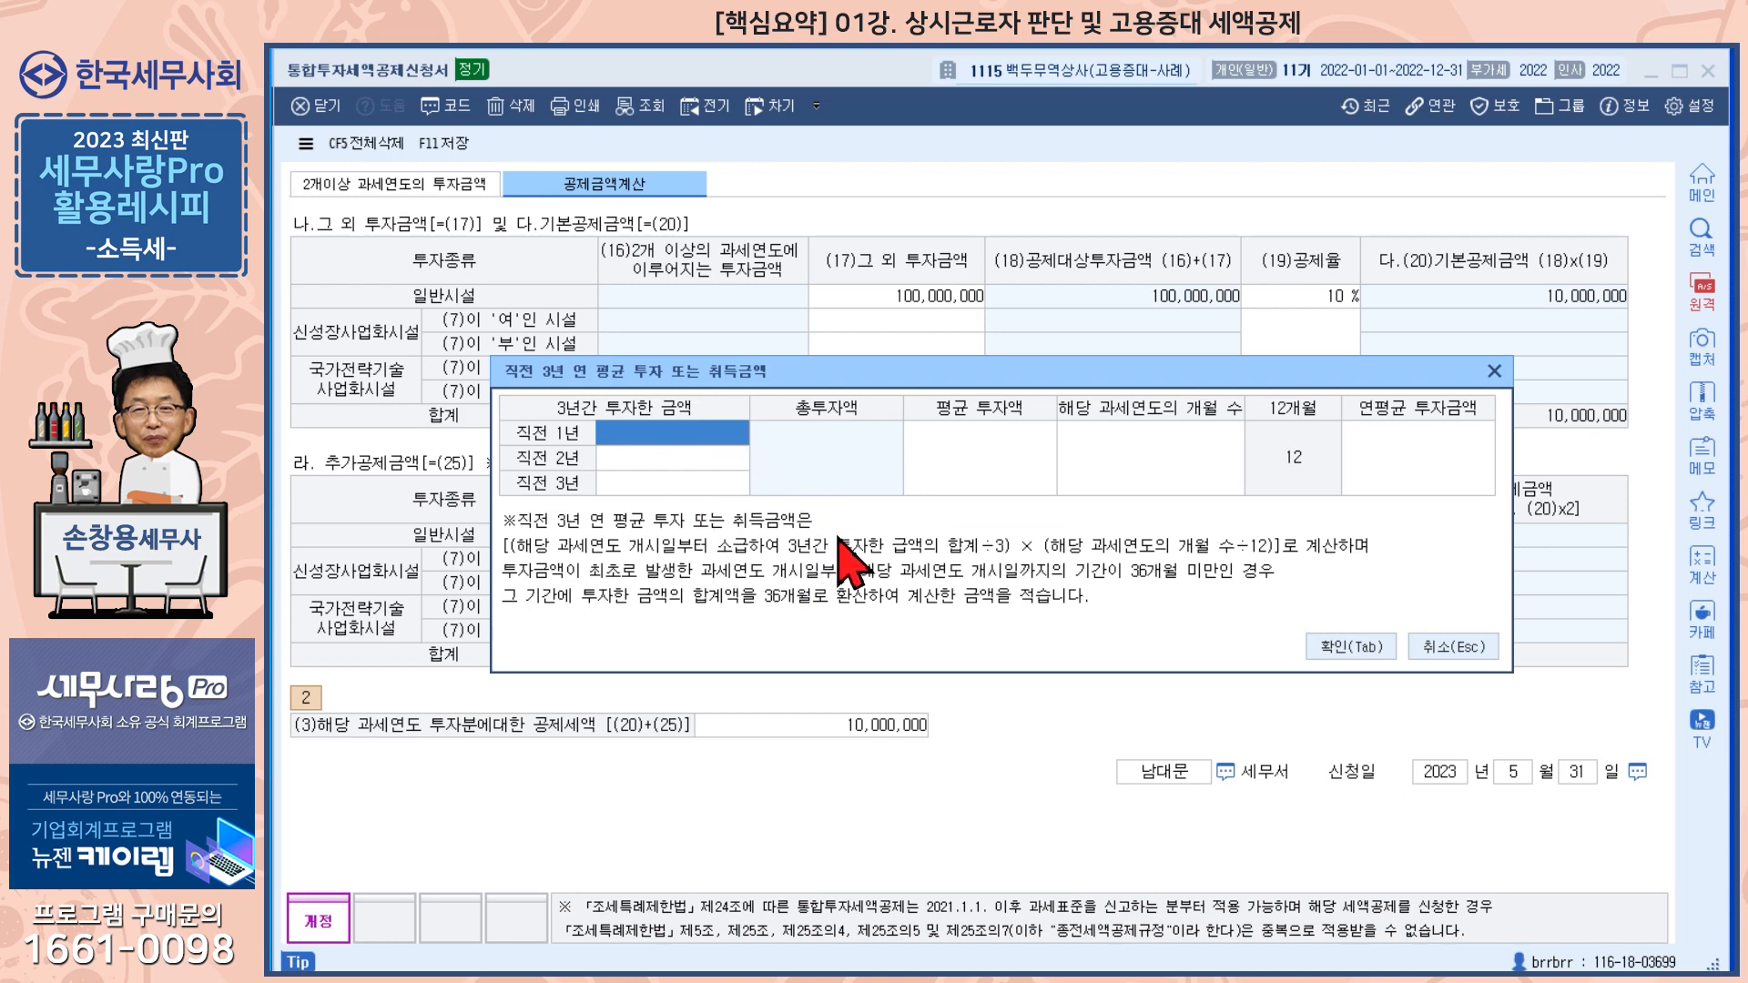
type("50,000,000")
key("Return")
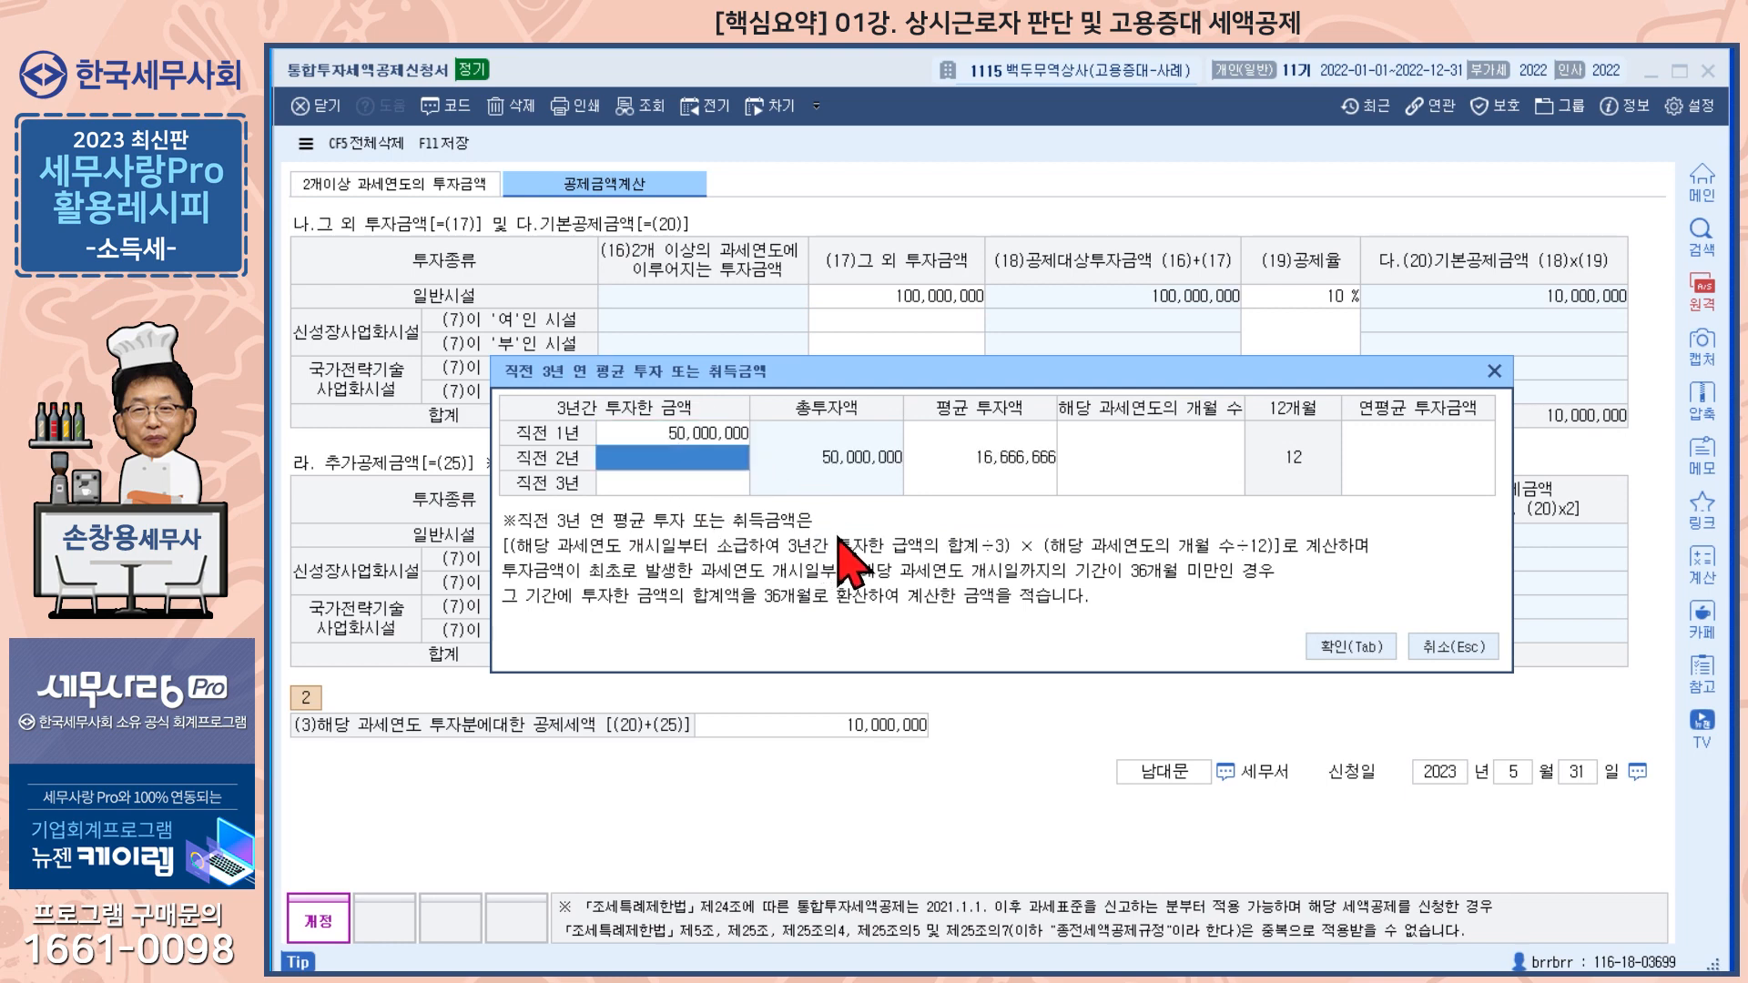
type("70,000")
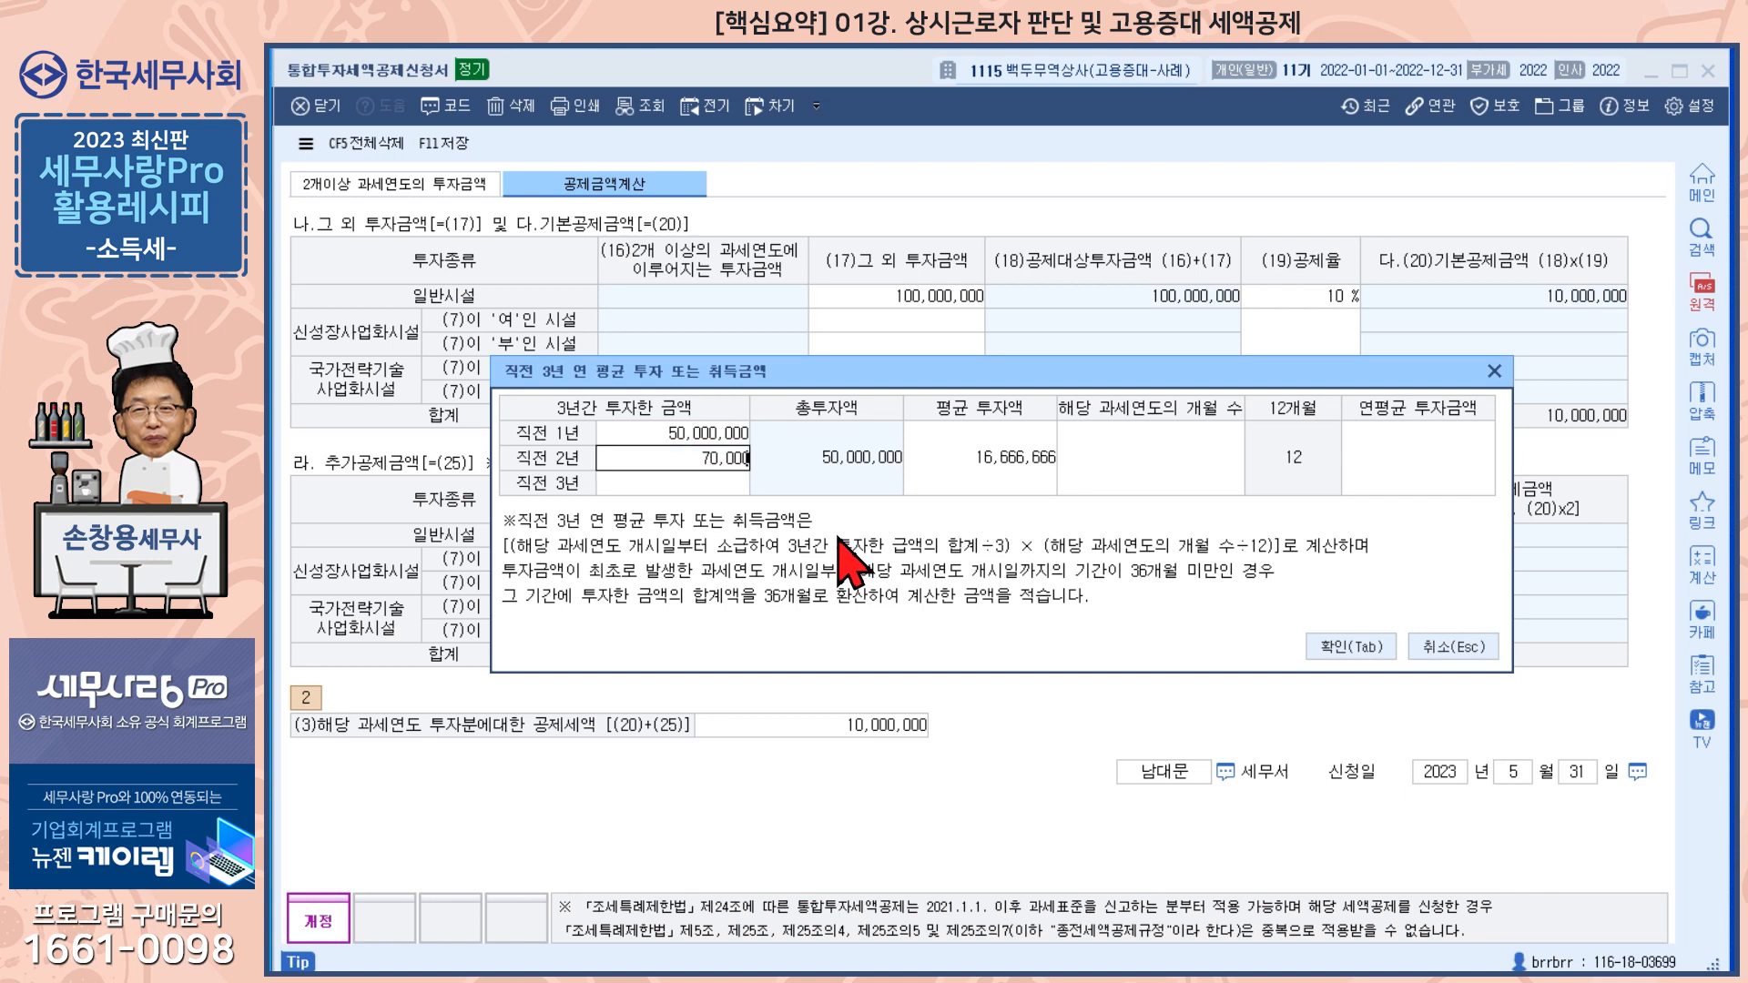
type(",000")
key("Return")
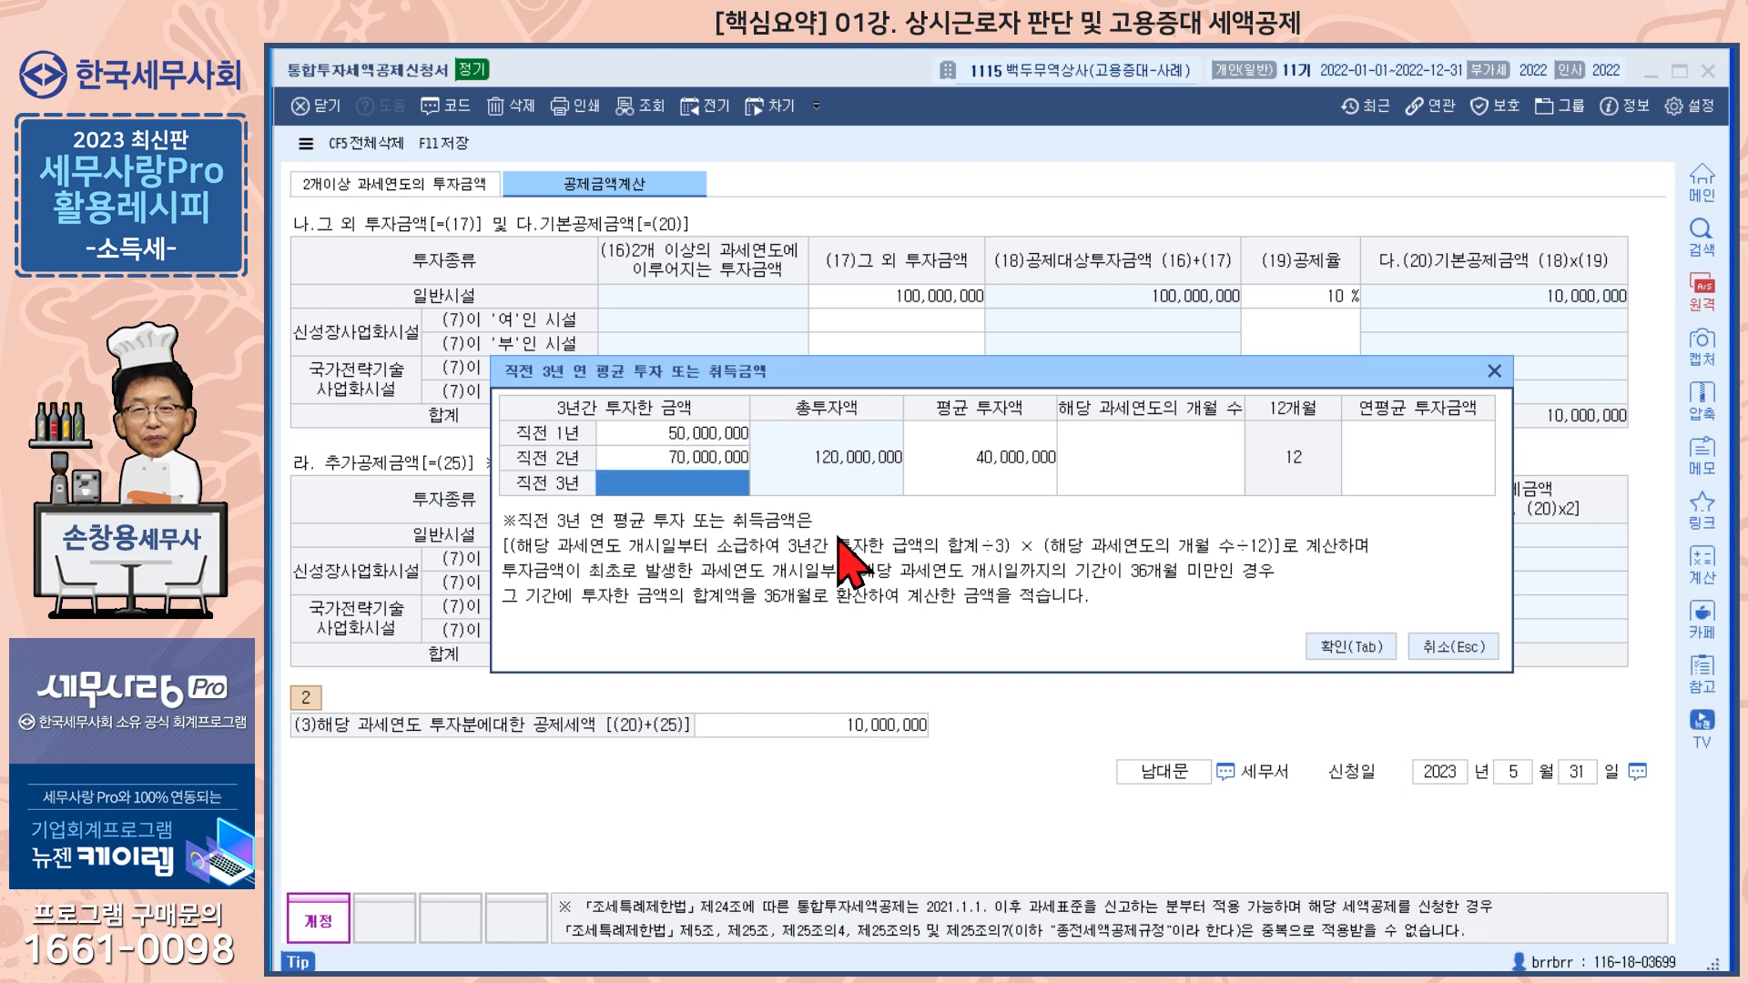
type("80,000,000")
key("Return")
Set 해당 과세연도의 개월 수 to 12, apply the 연평균 투자금액, and save the application on closing
left_click(1160, 450)
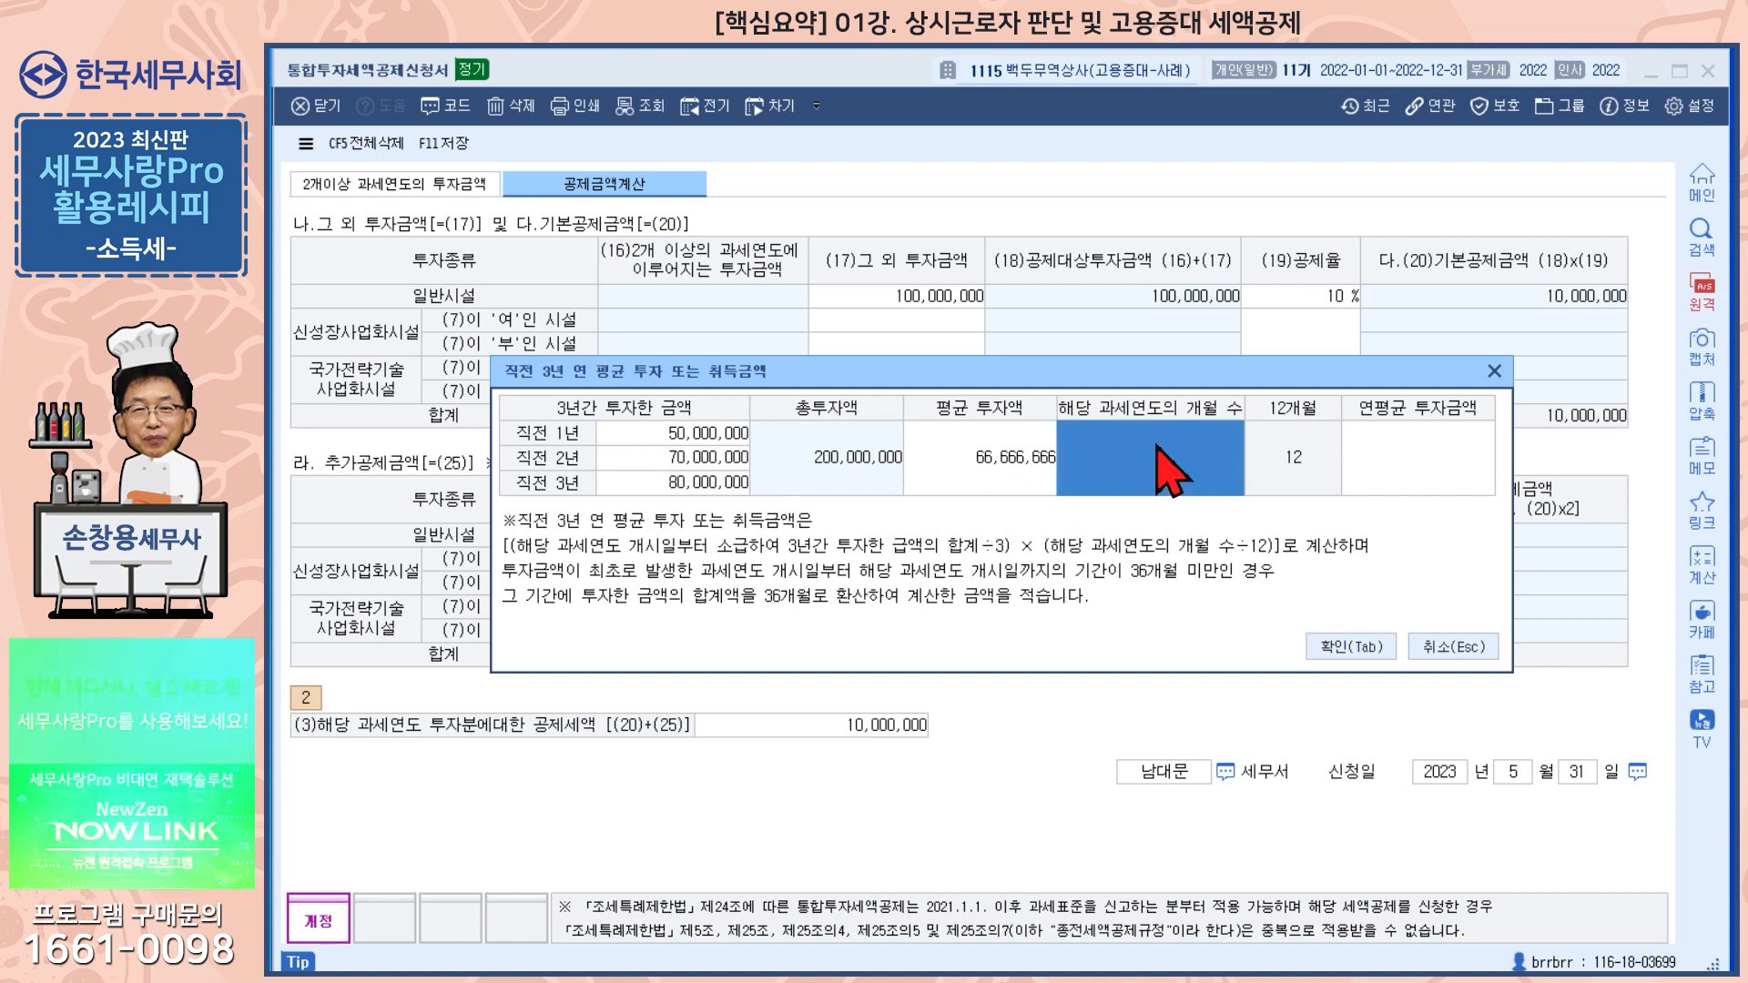
key("Return")
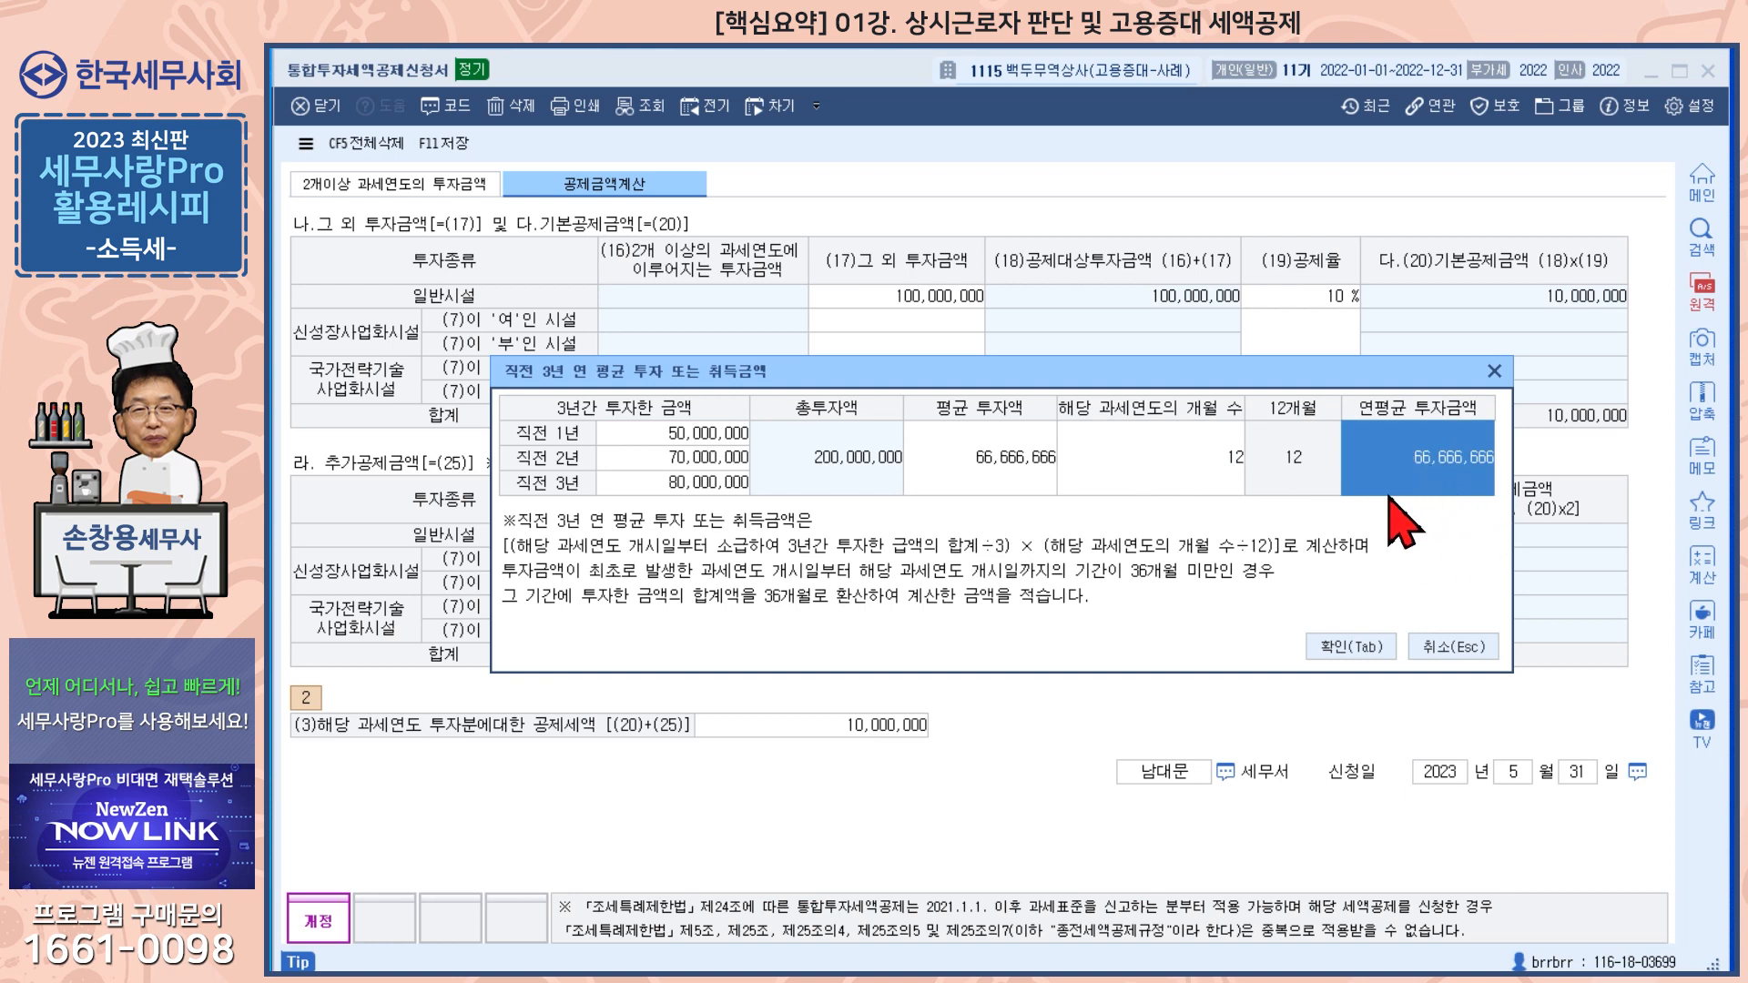
left_click(1377, 649)
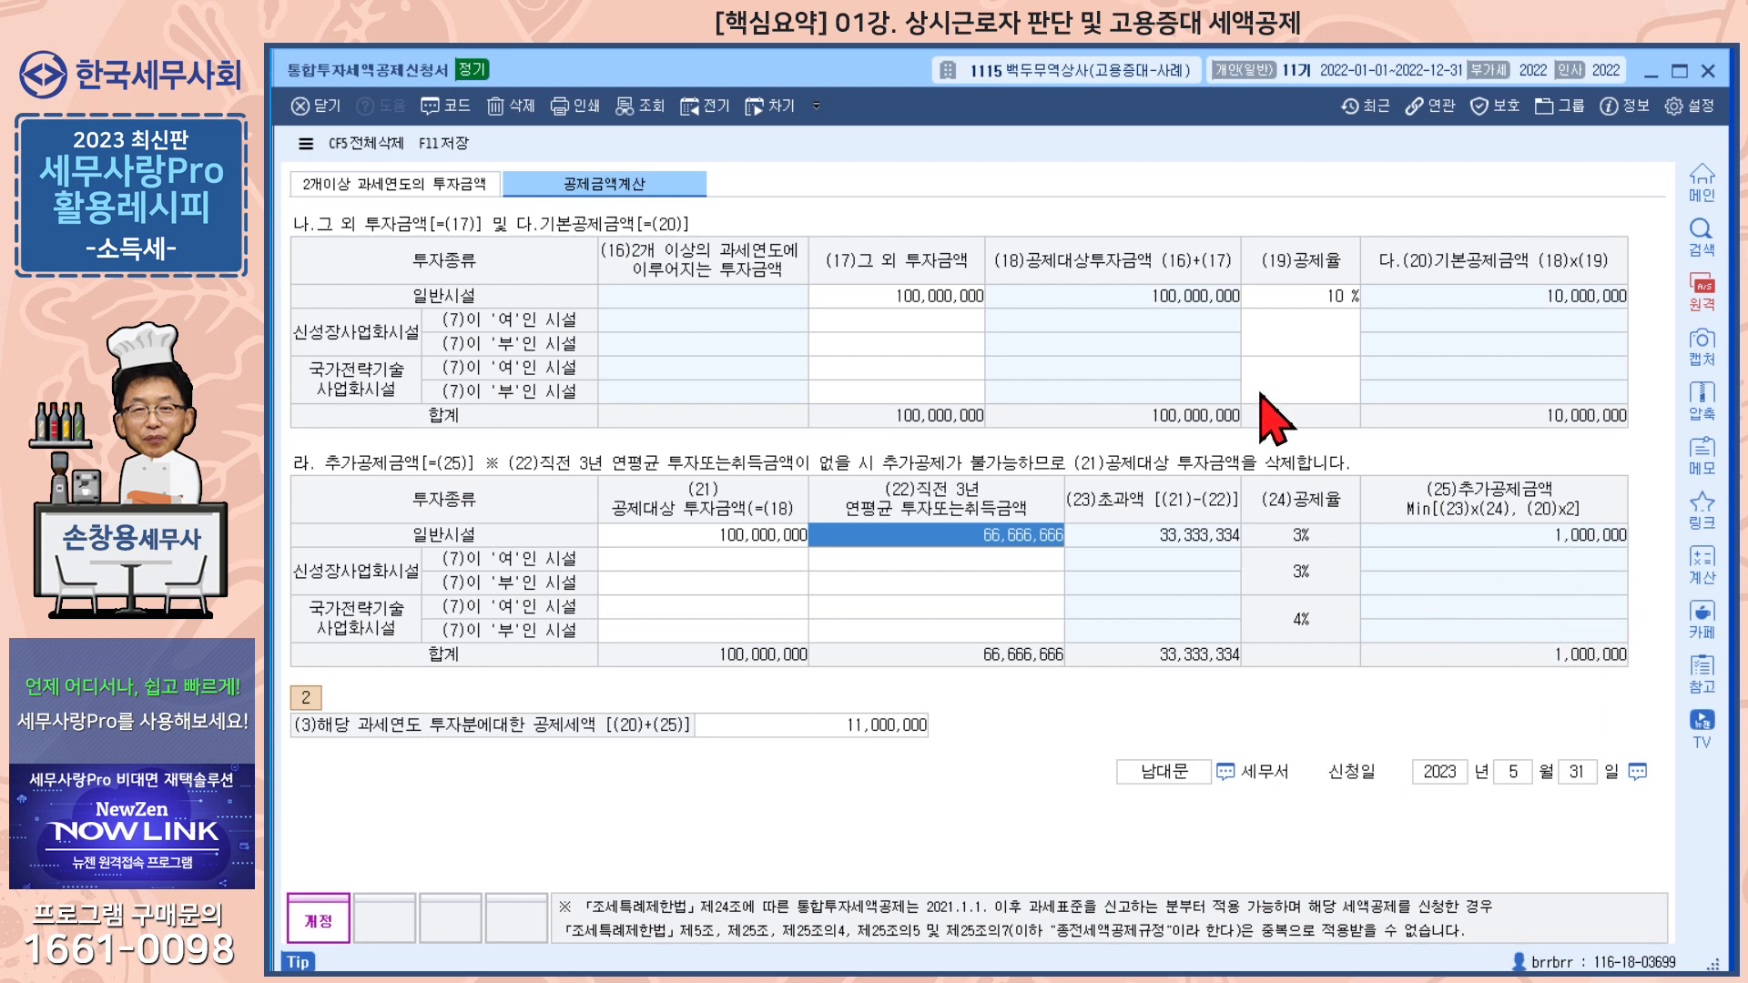
left_click(1709, 71)
left_click(911, 590)
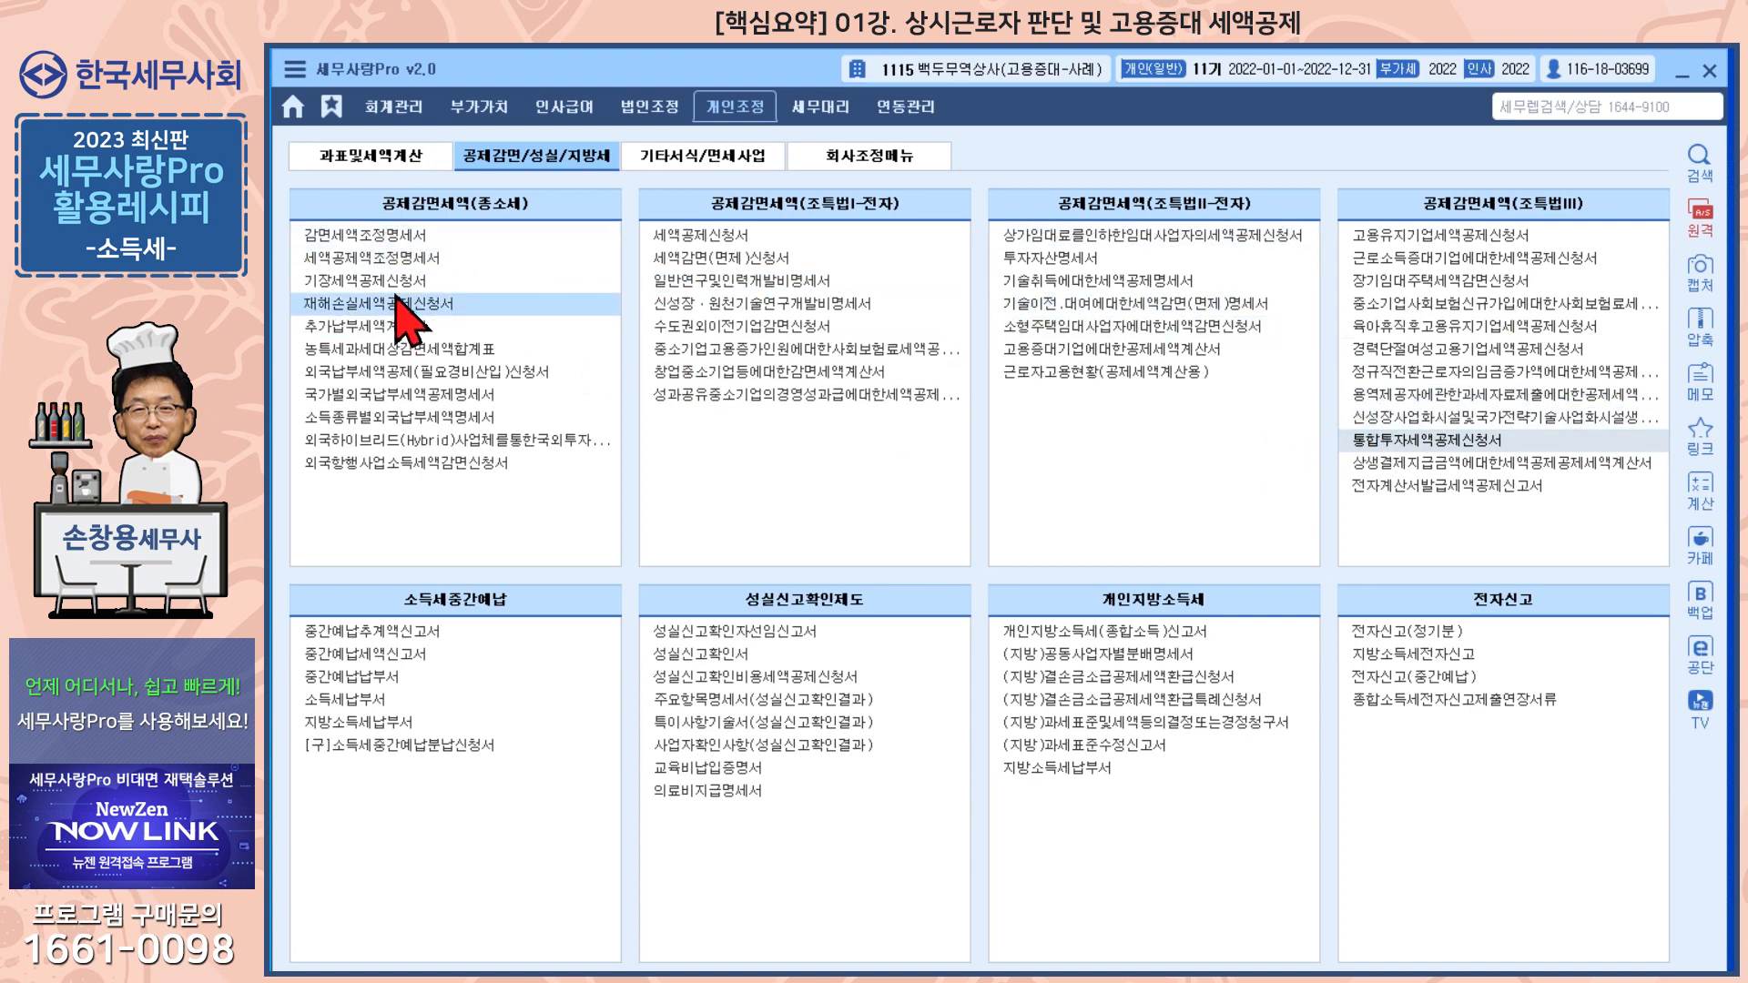
Open 세액공제액조정명세서, load the credit data from the individual forms, and check the 통합투자세액공제 row in 공제 세액 계산
left_click(383, 265)
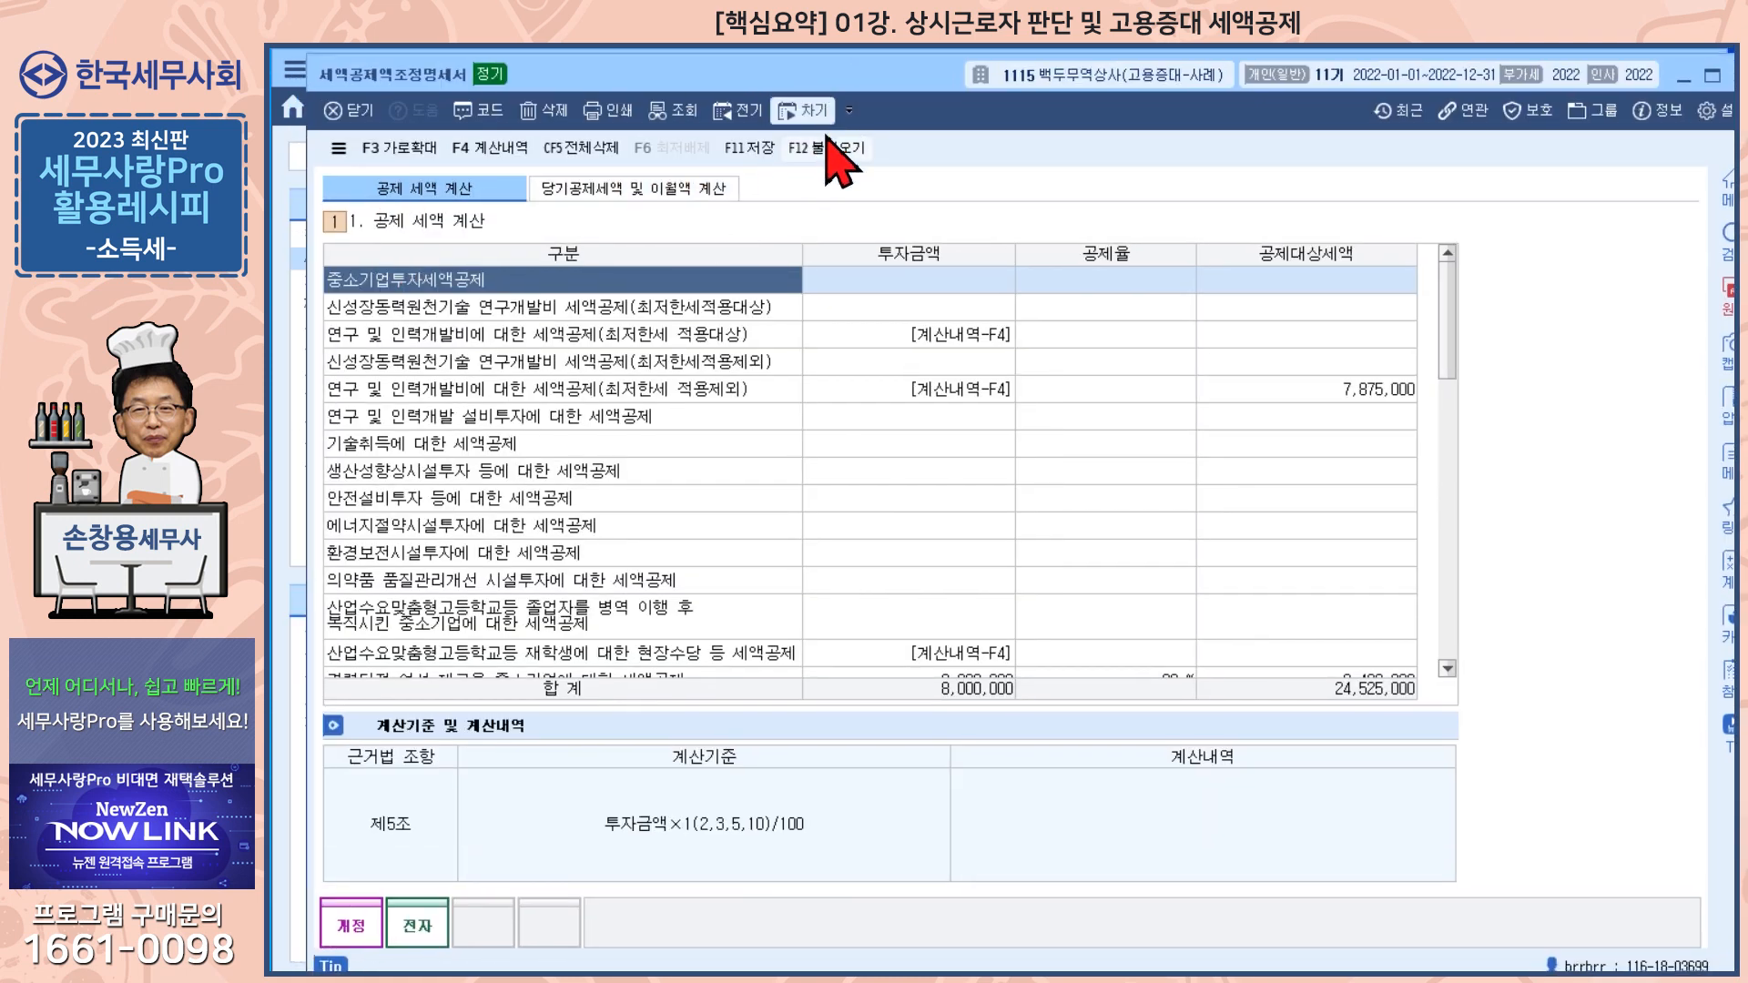
left_click(829, 148)
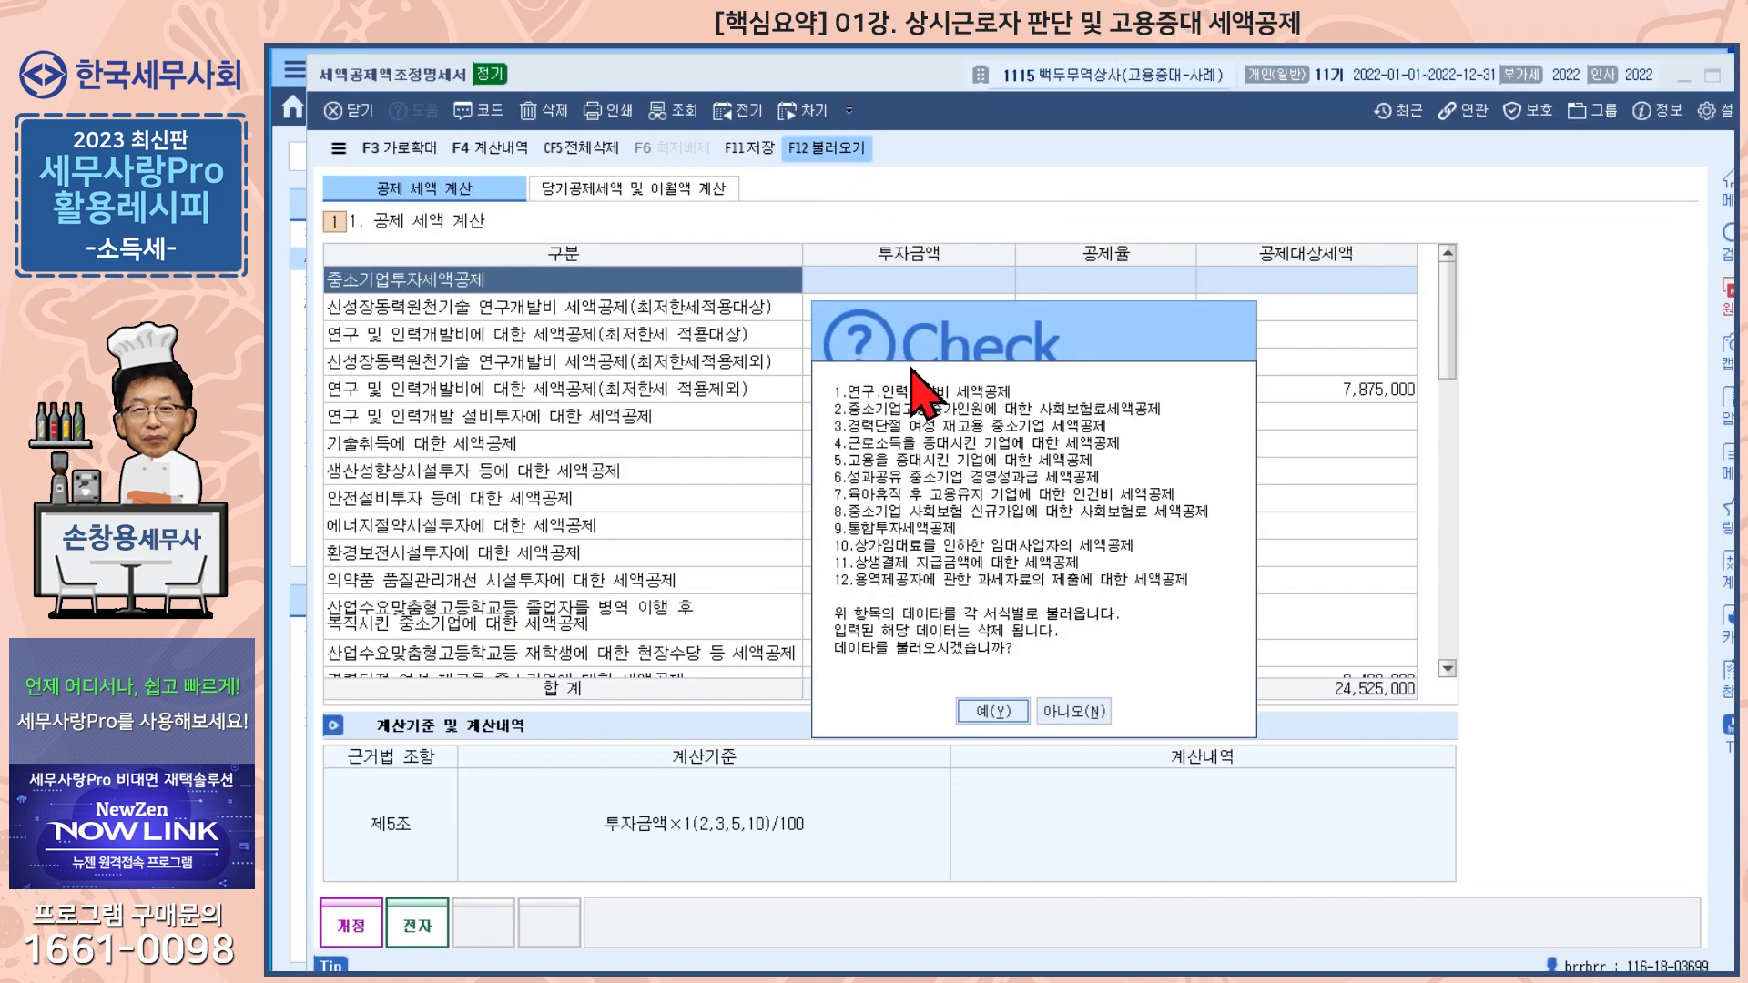
left_click(993, 711)
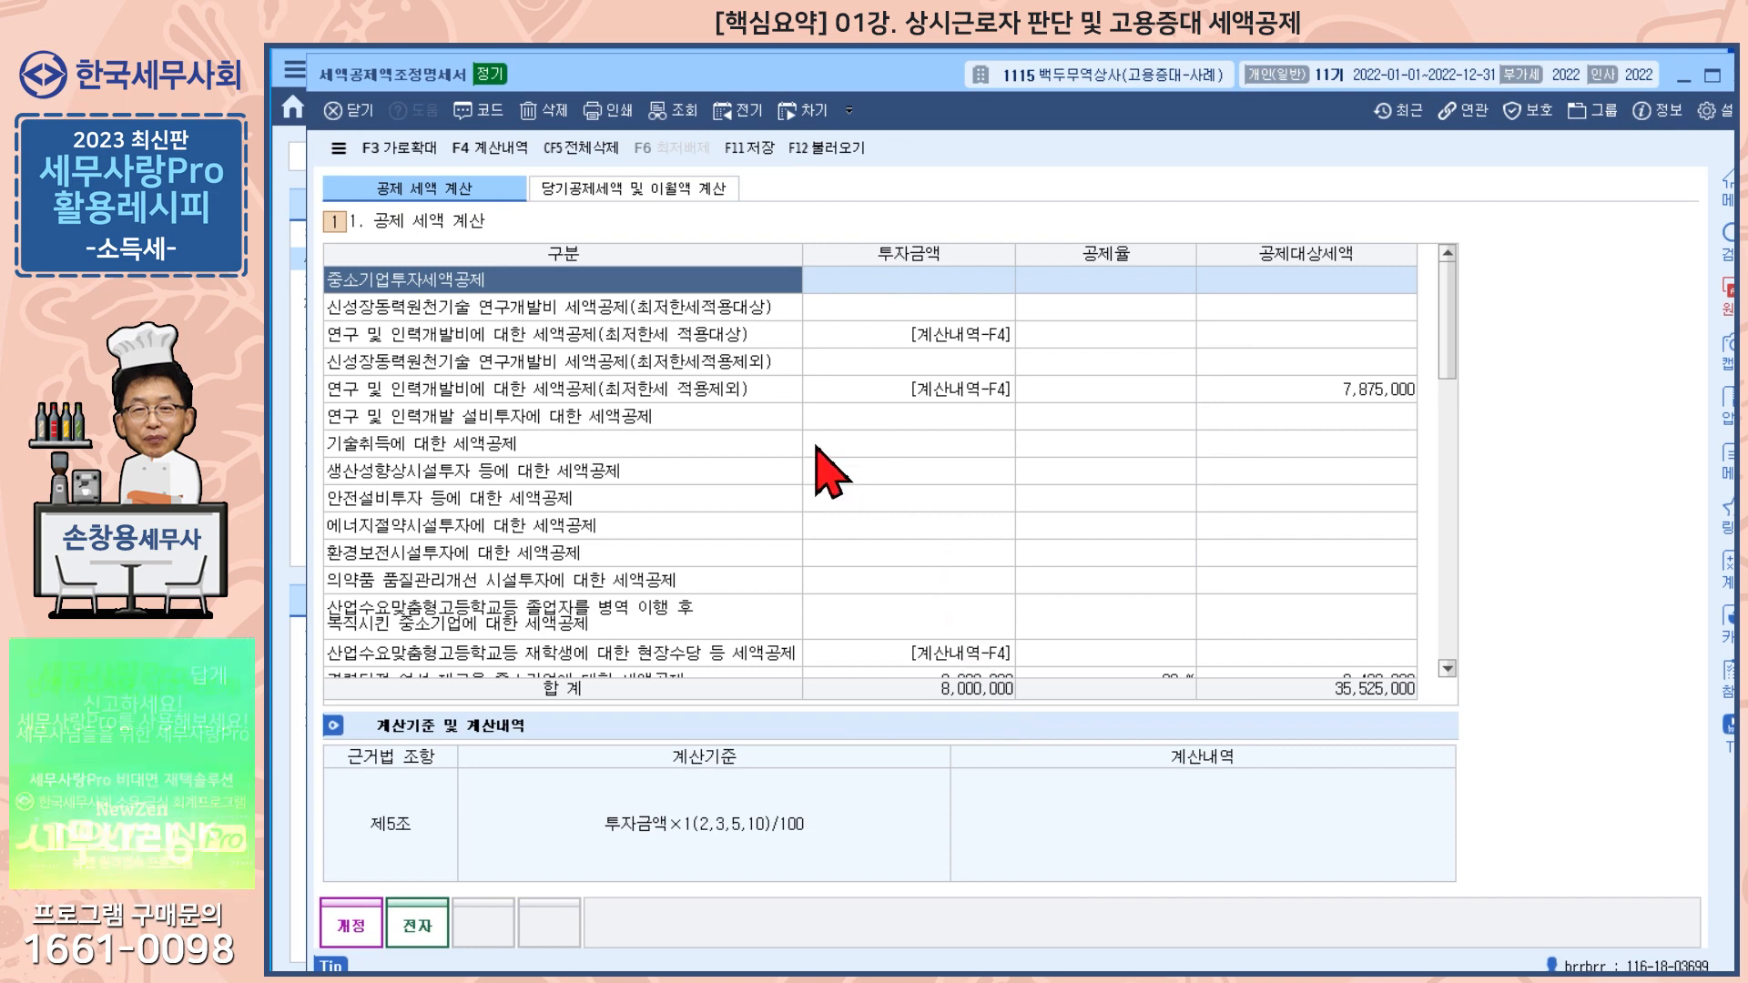
scroll(952, 501, "down", 8)
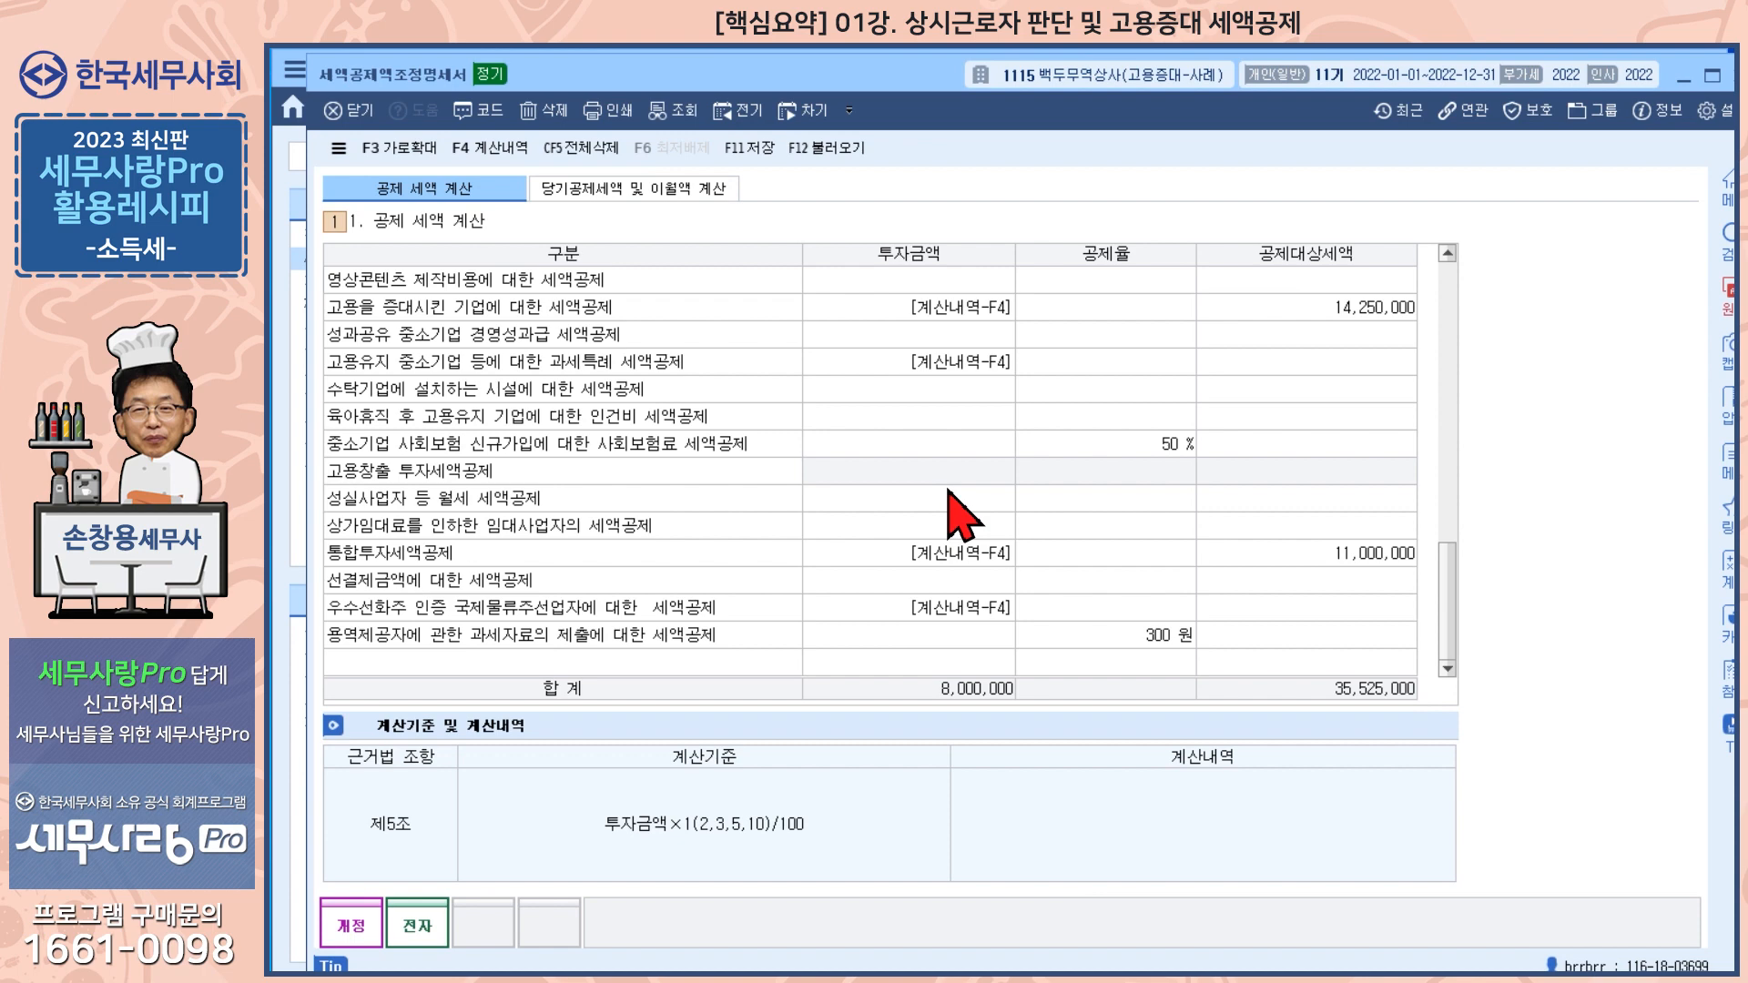
Look over 당기공제세액 및 이월액 계산 and reload its data from the credit forms
left_click(634, 191)
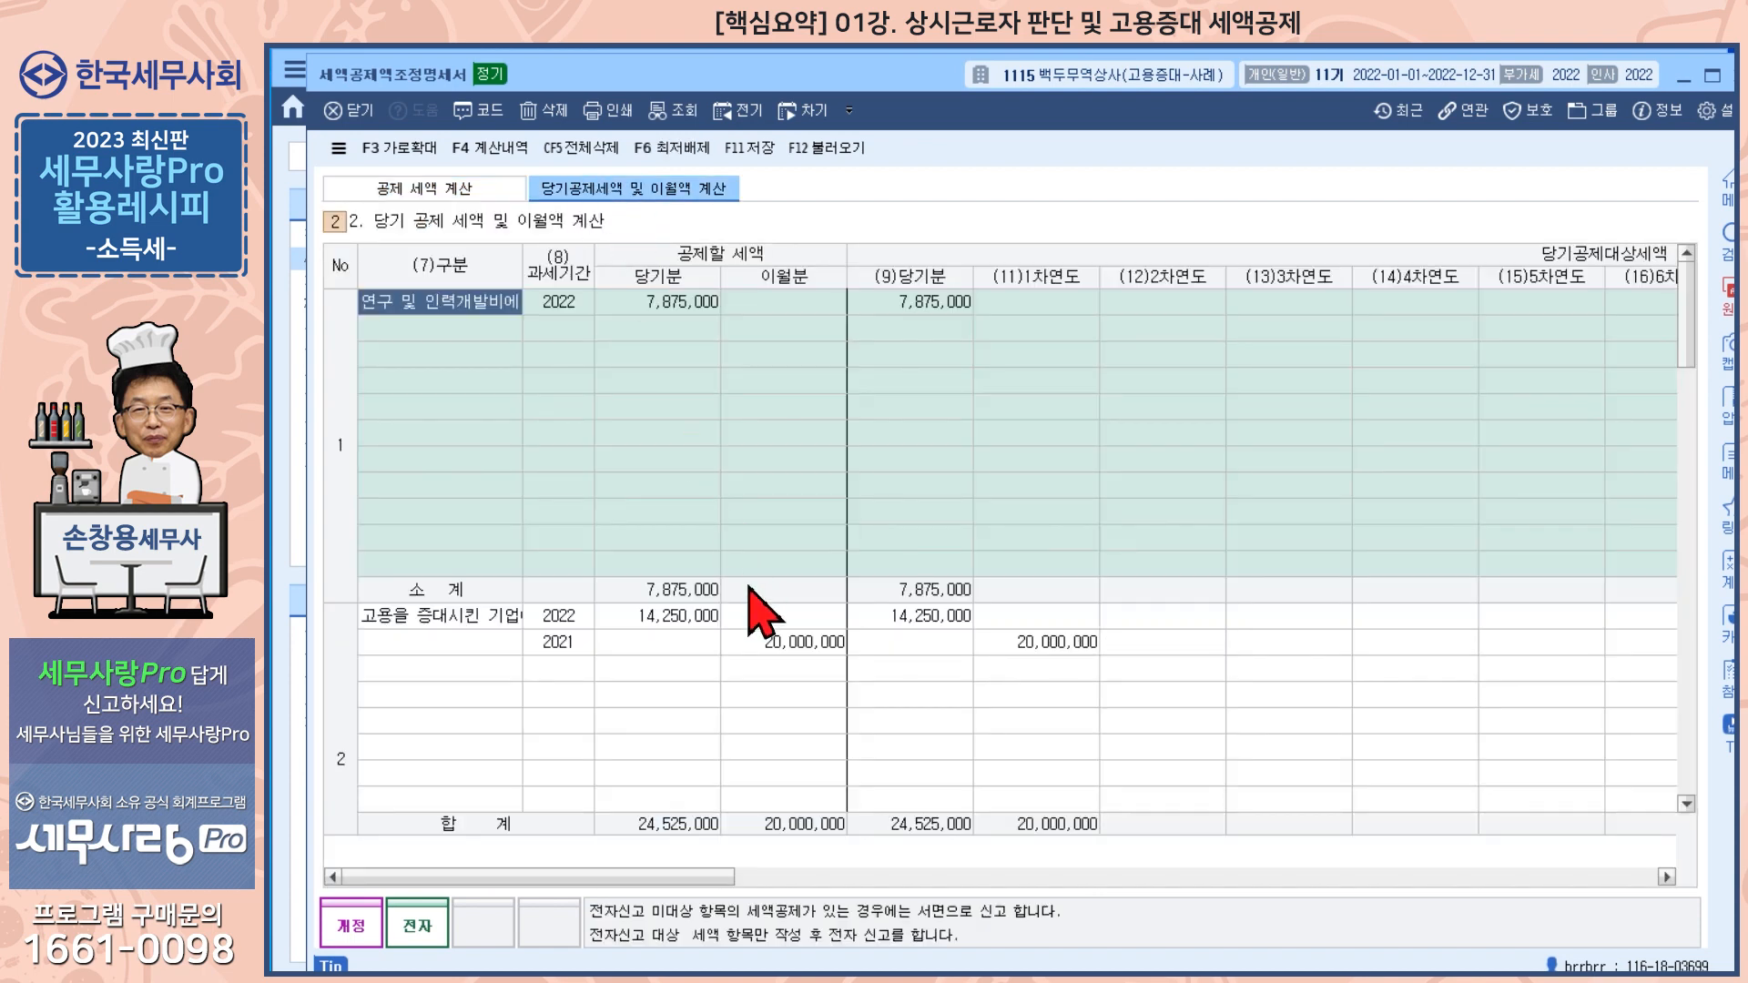
scroll(755, 609, "down", 6)
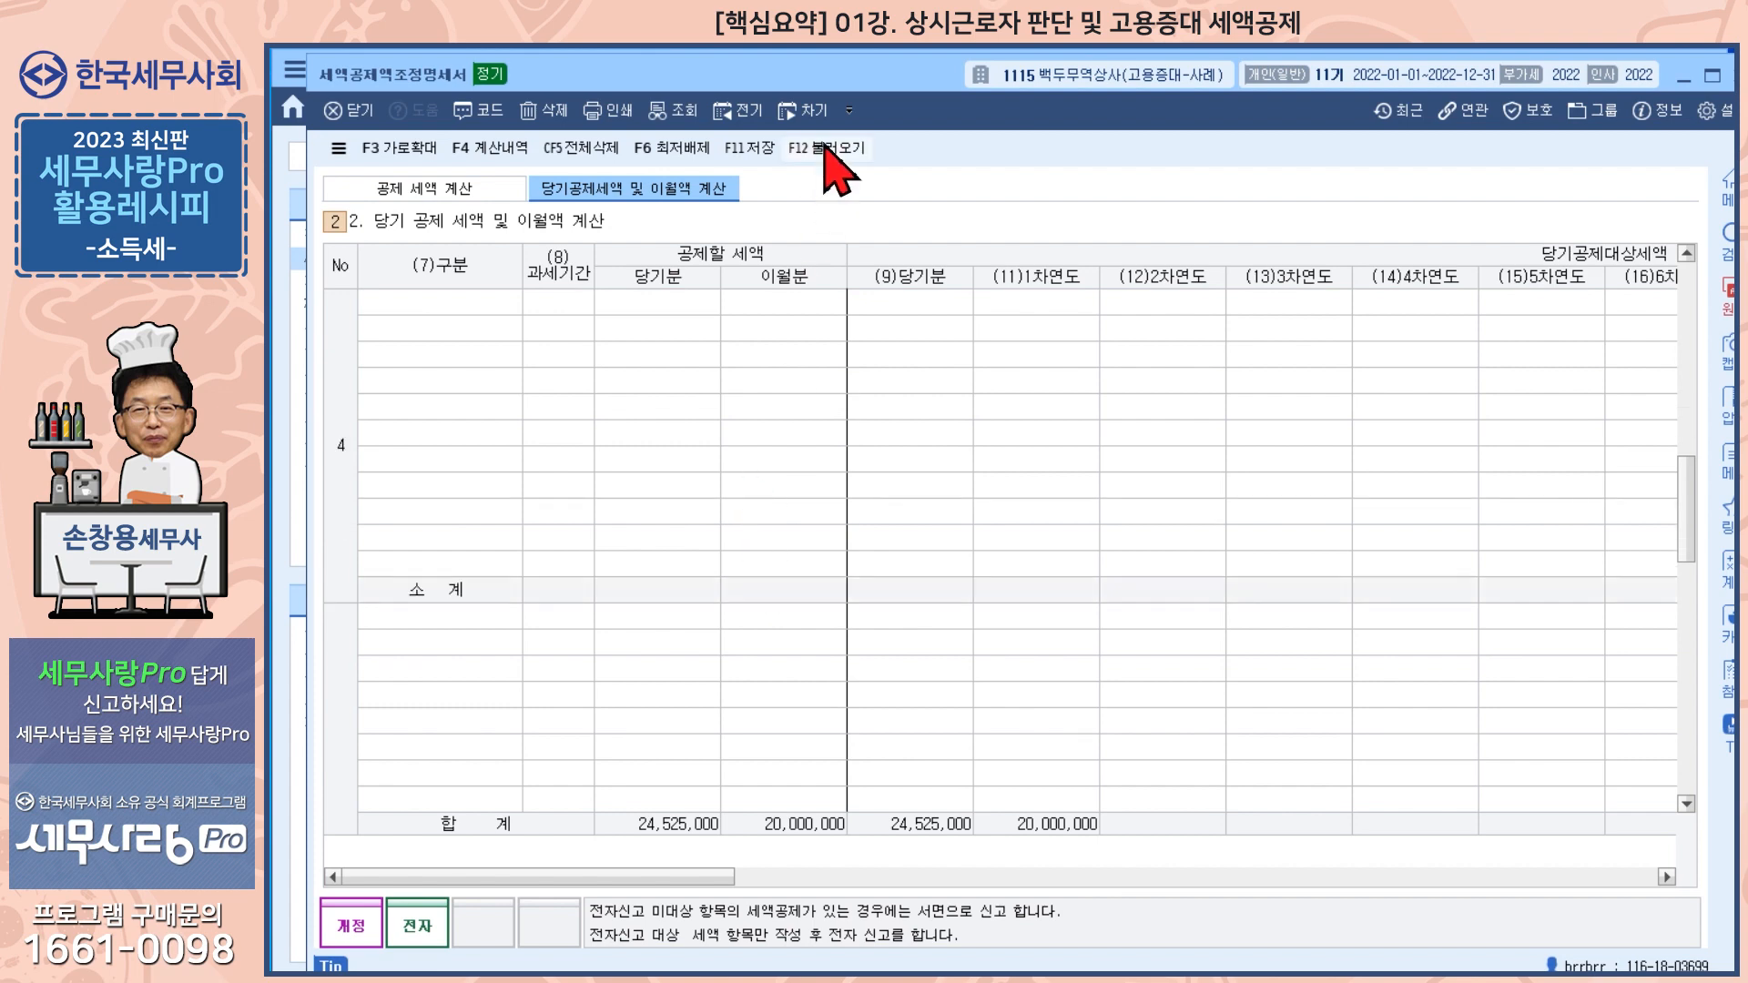
left_click(824, 151)
left_click(997, 596)
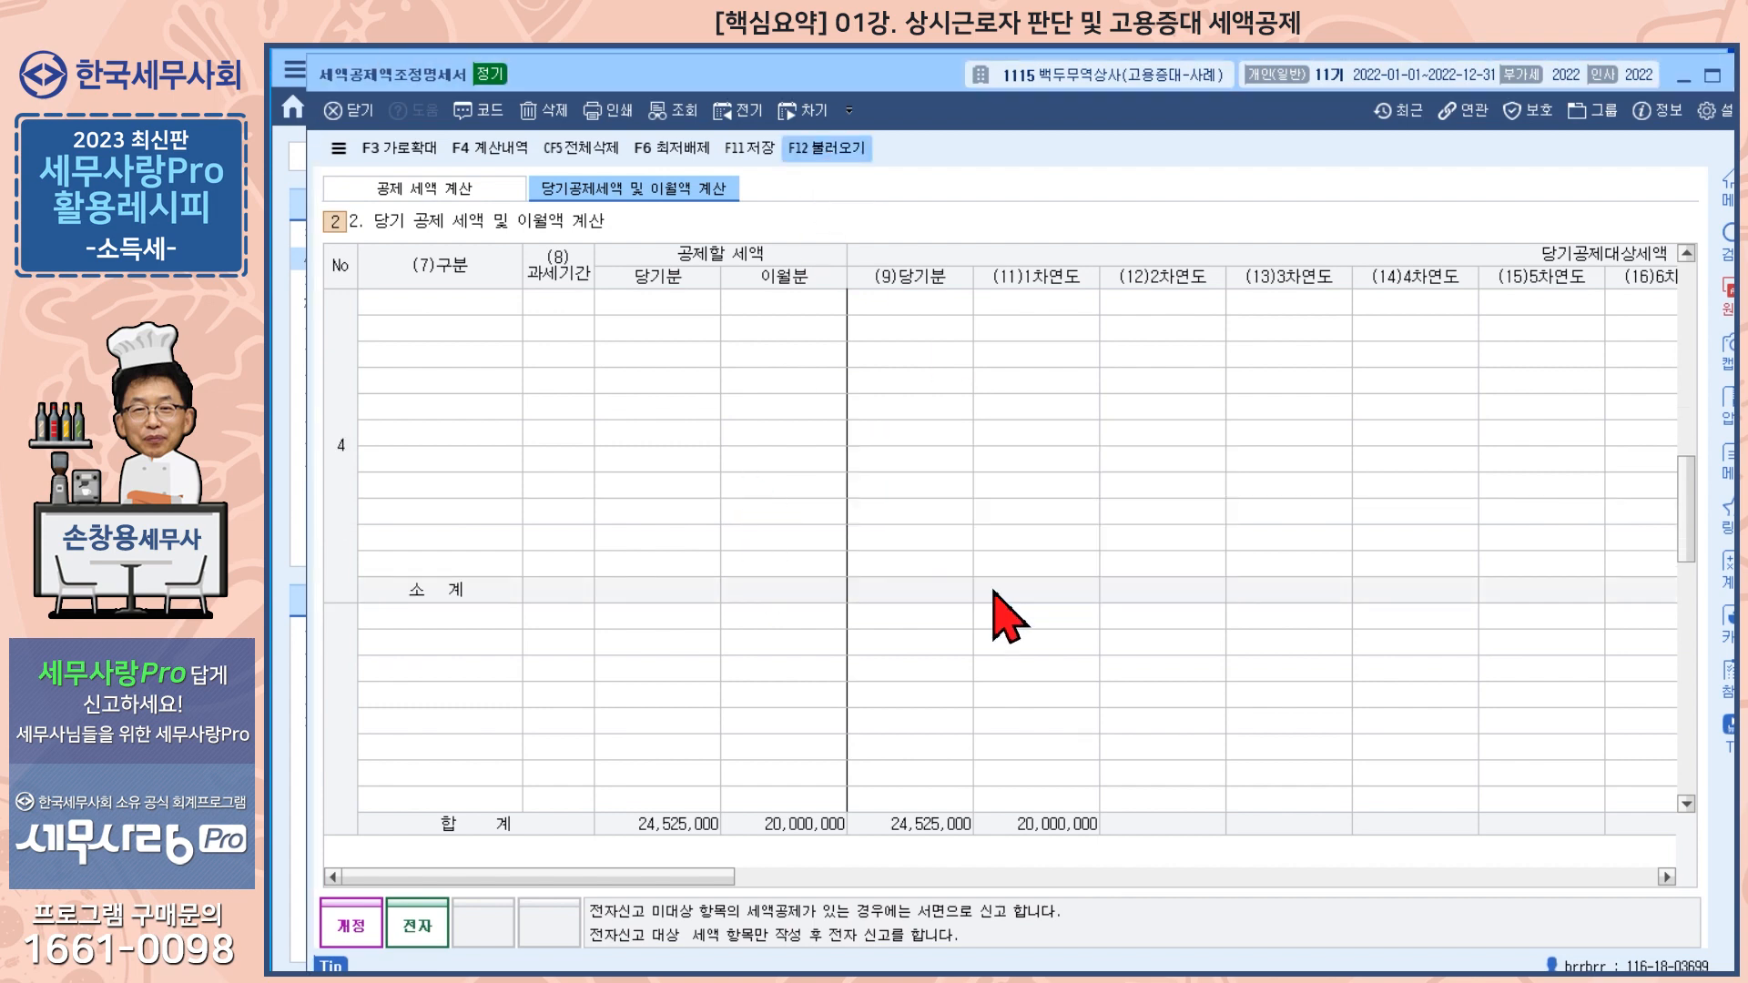
Review the current and carried-forward amounts of each credit, including 통합투자세액공제, and save the statement on closing
scroll(714, 577, "up", 4)
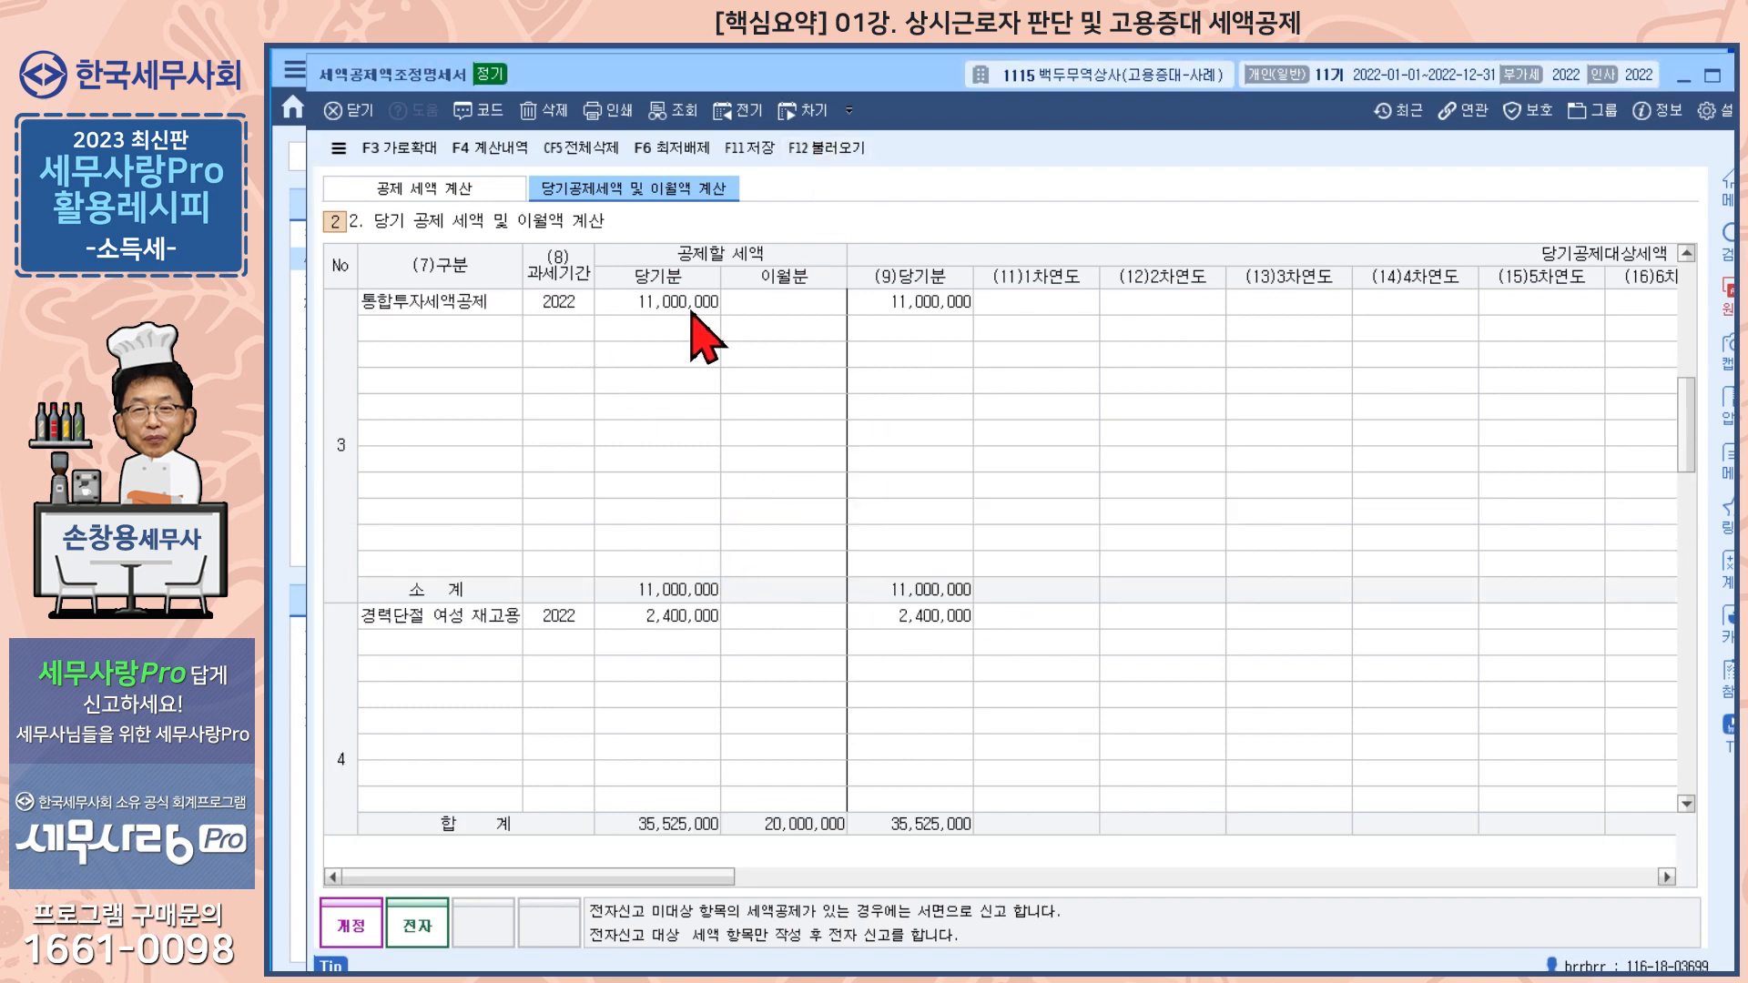
scroll(695, 392, "down", 5)
scroll(695, 401, "up", 7)
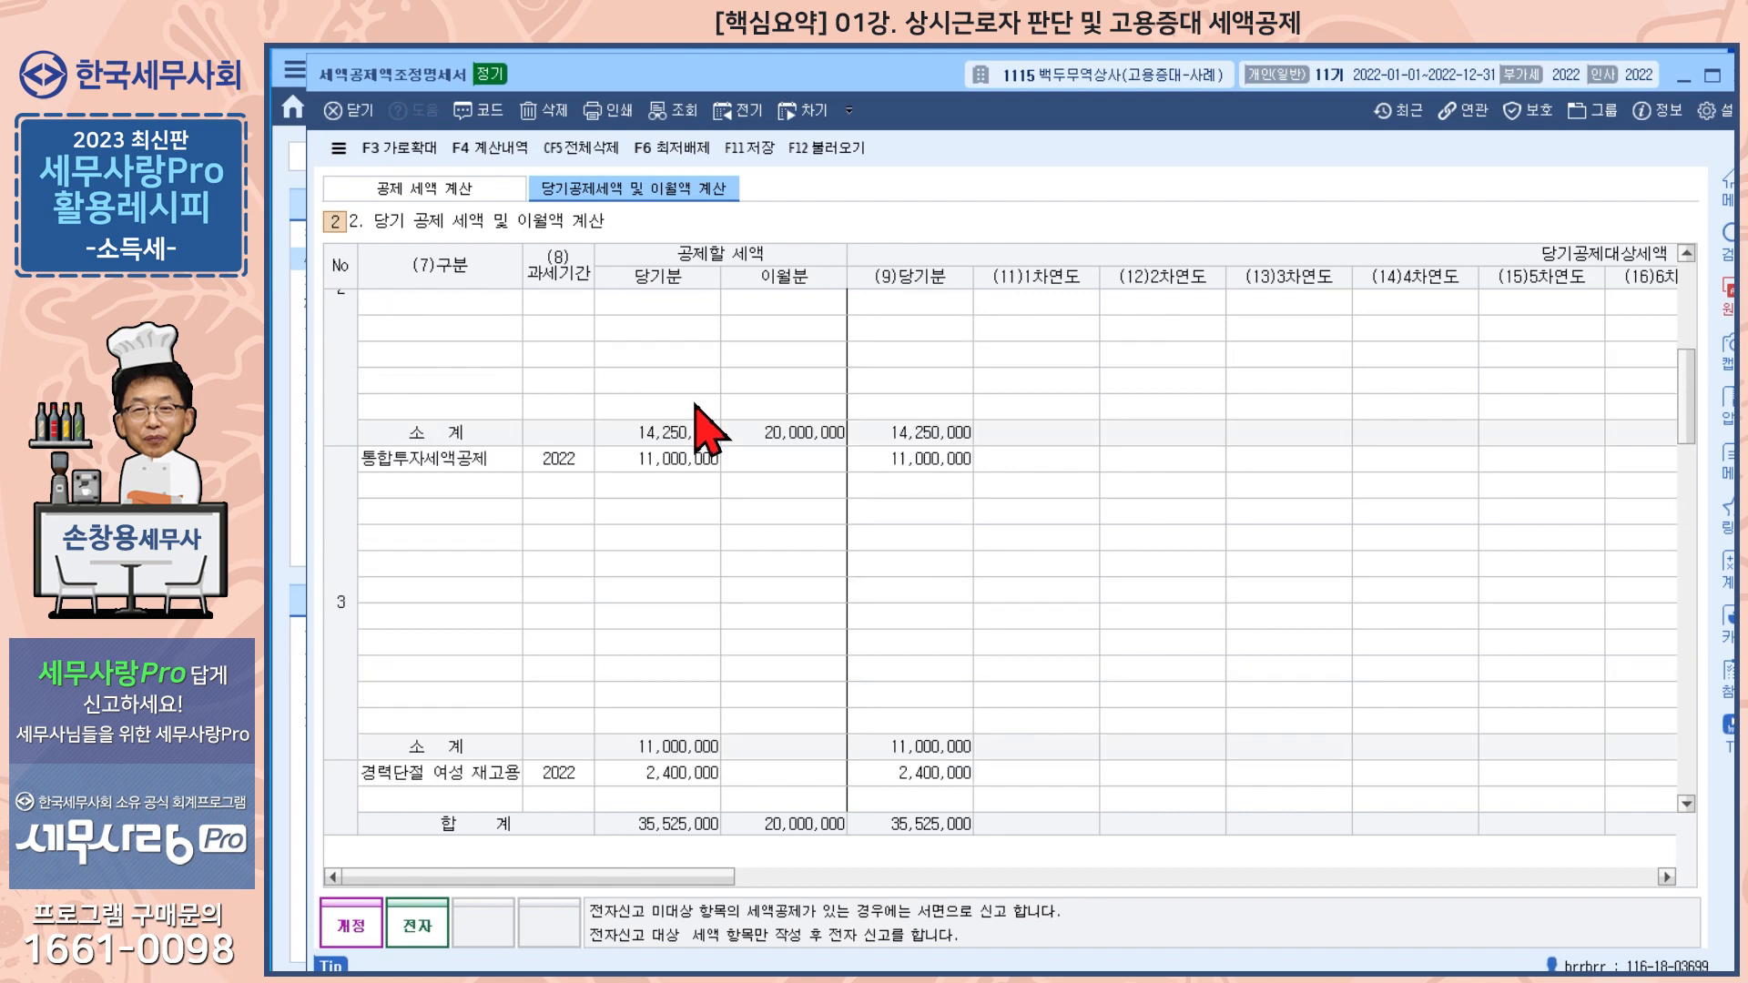
scroll(698, 408, "up", 3)
scroll(701, 410, "down", 3)
scroll(714, 437, "down", 2)
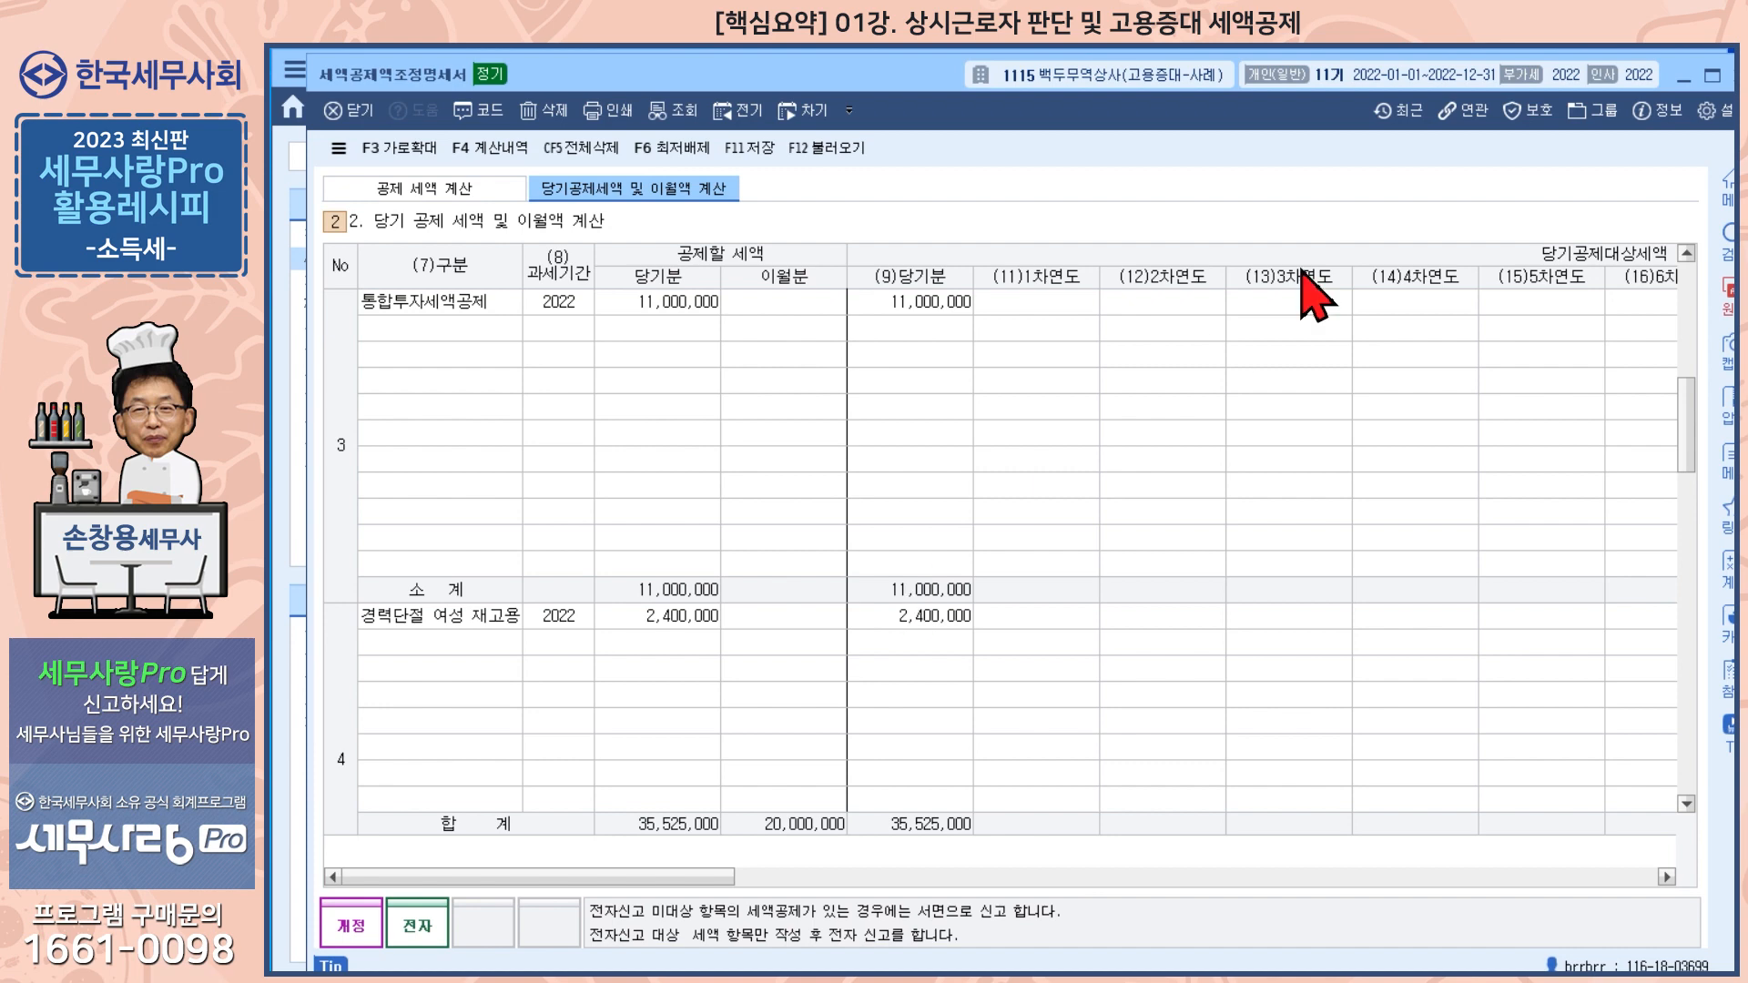
left_click(1730, 75)
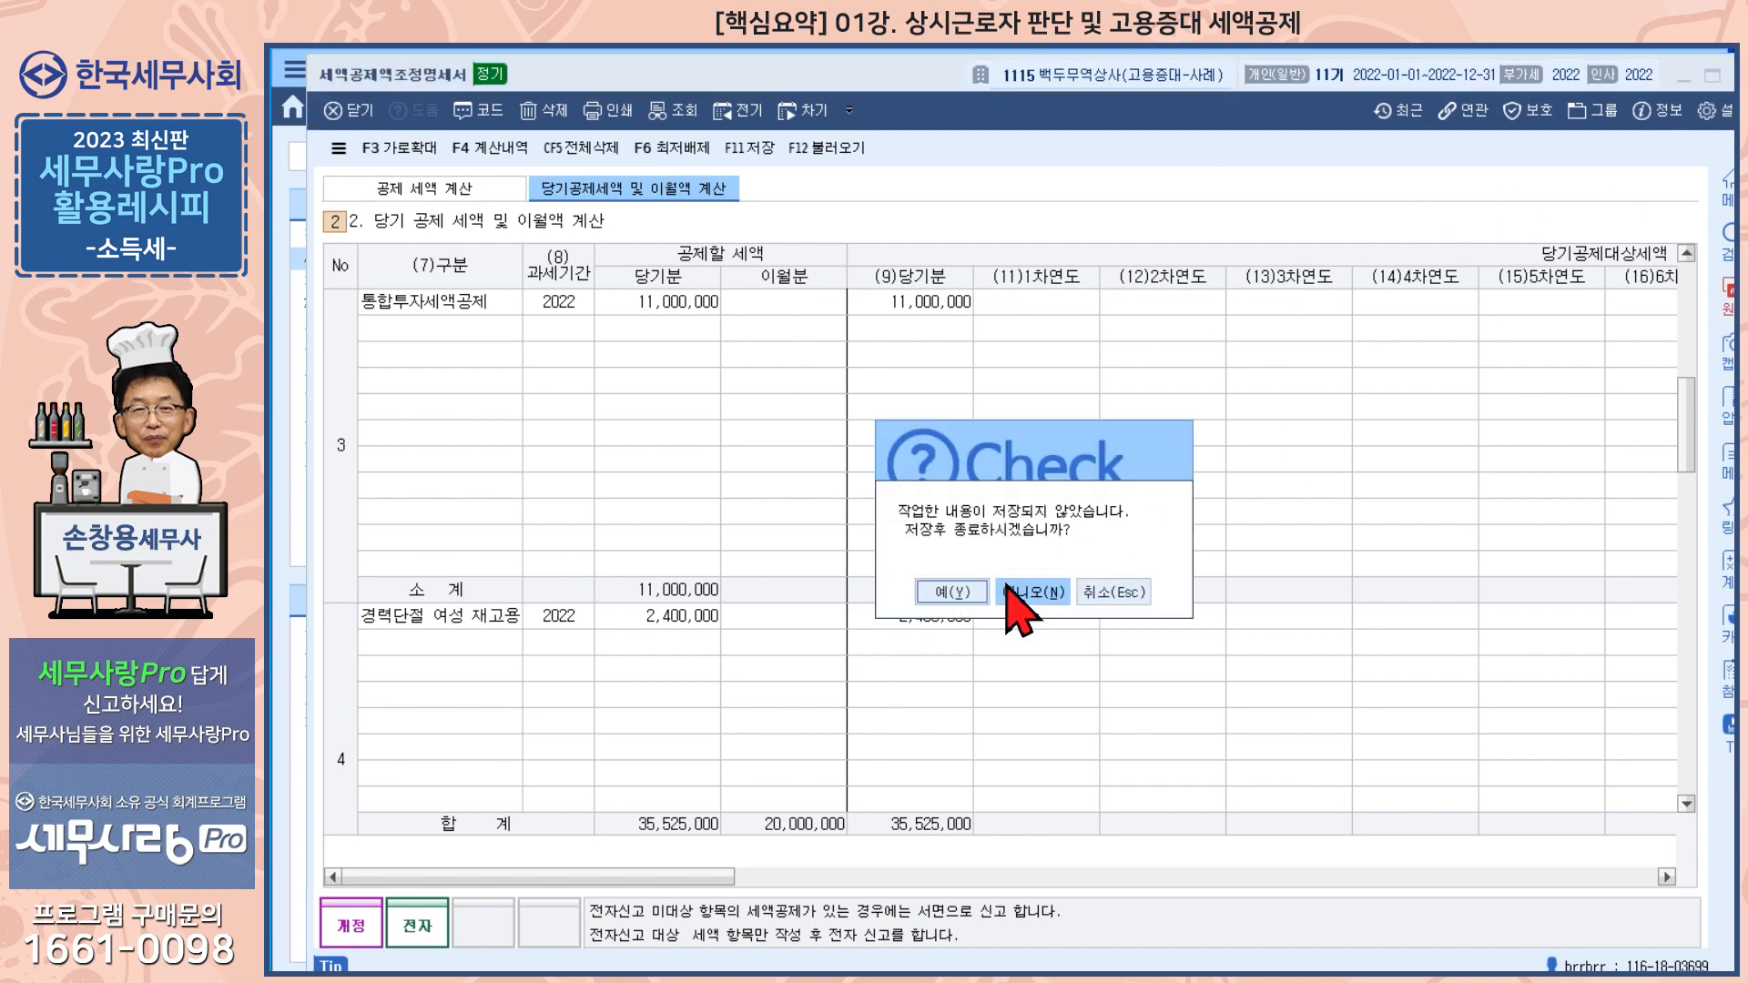
left_click(952, 589)
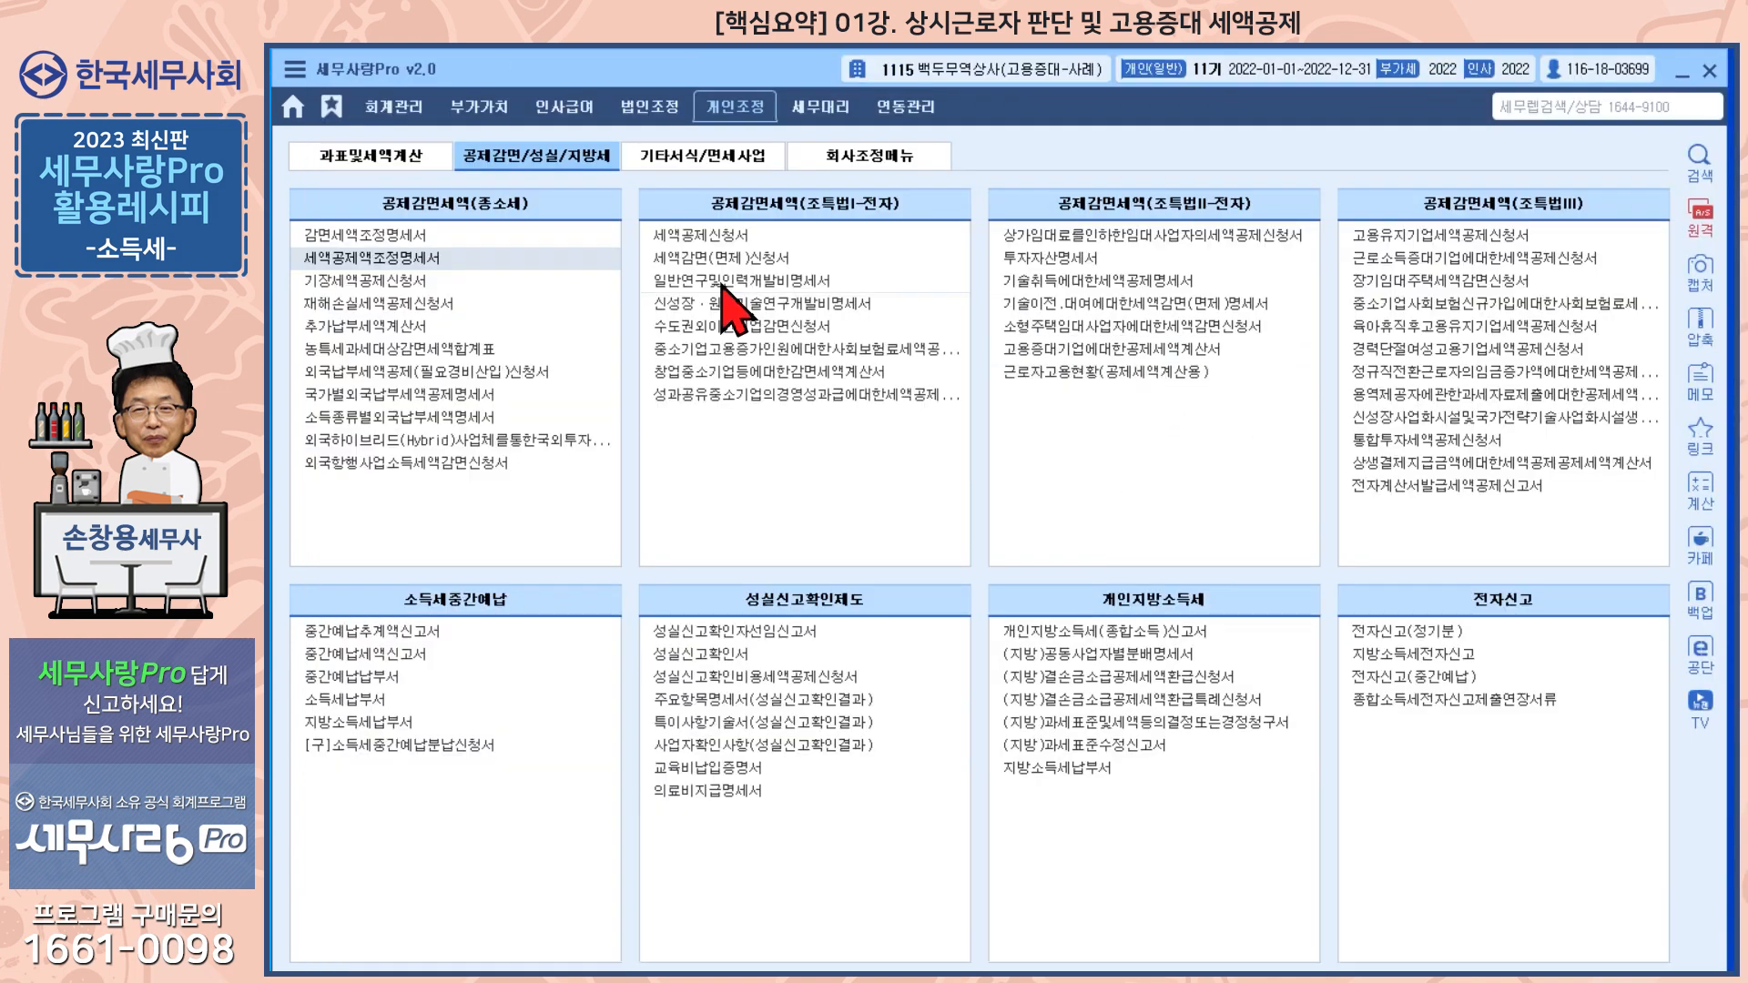
Open 종합소득세신고서 and bring up the 세액공제명세서 입력 window from its 종합소득계산 section
left_click(378, 159)
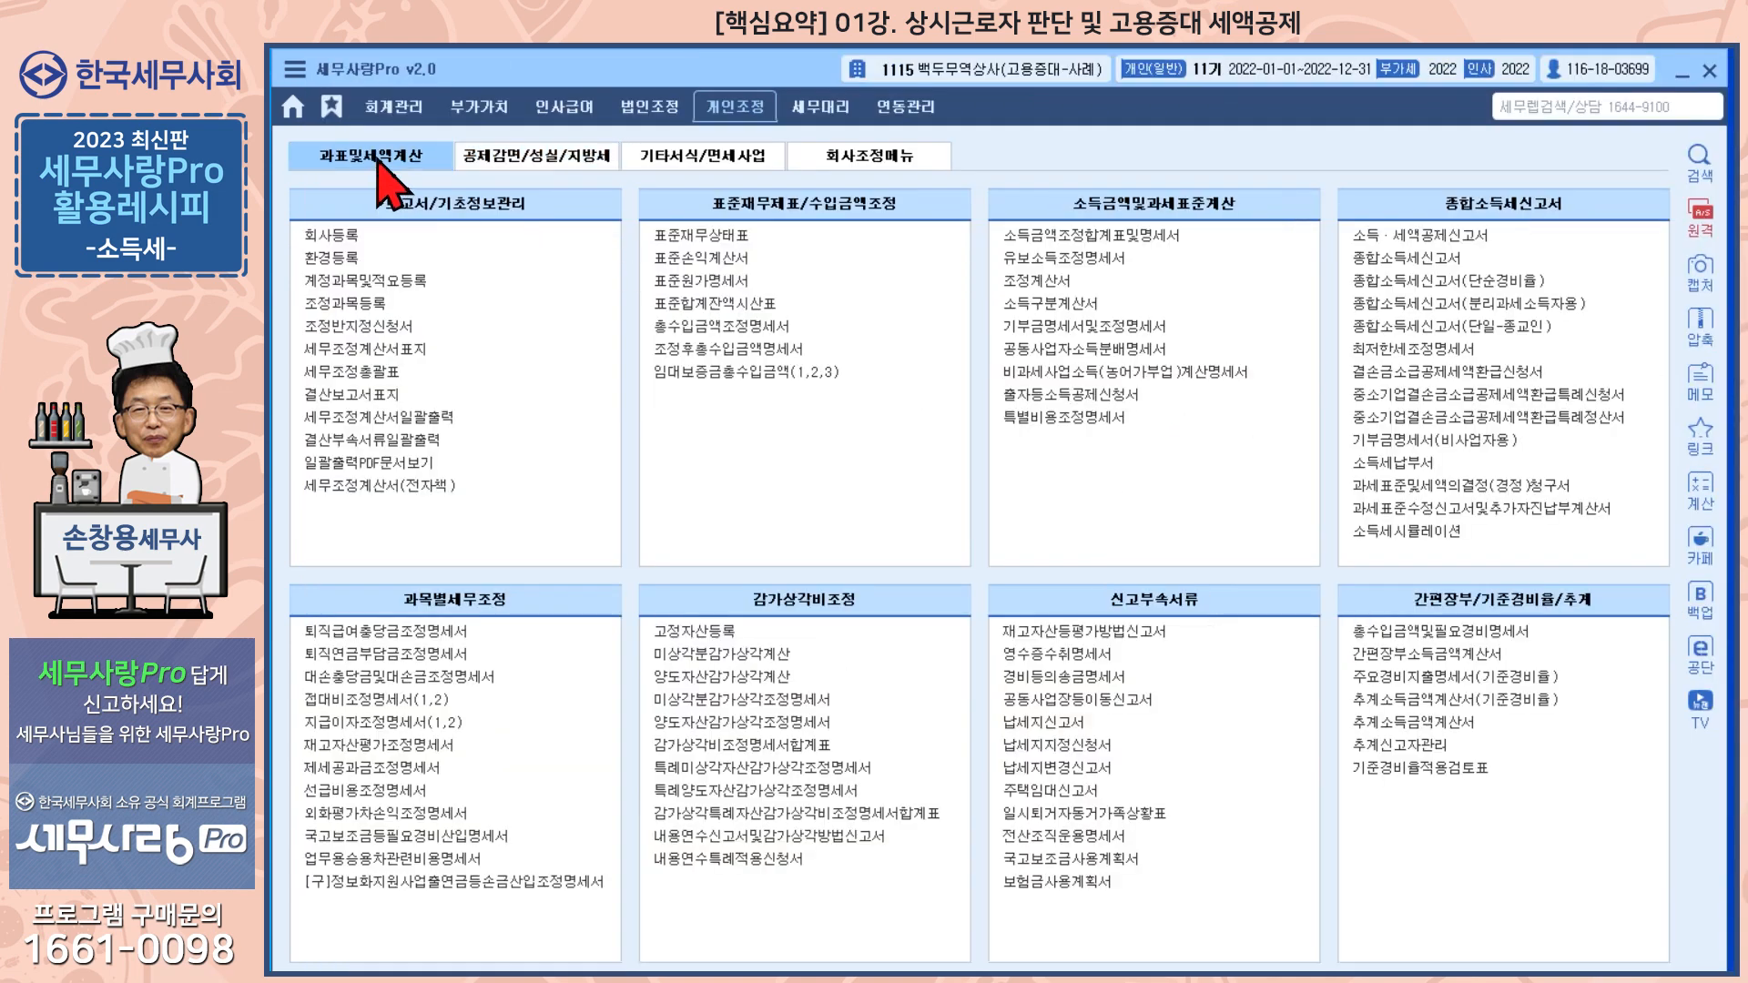
left_click(1417, 257)
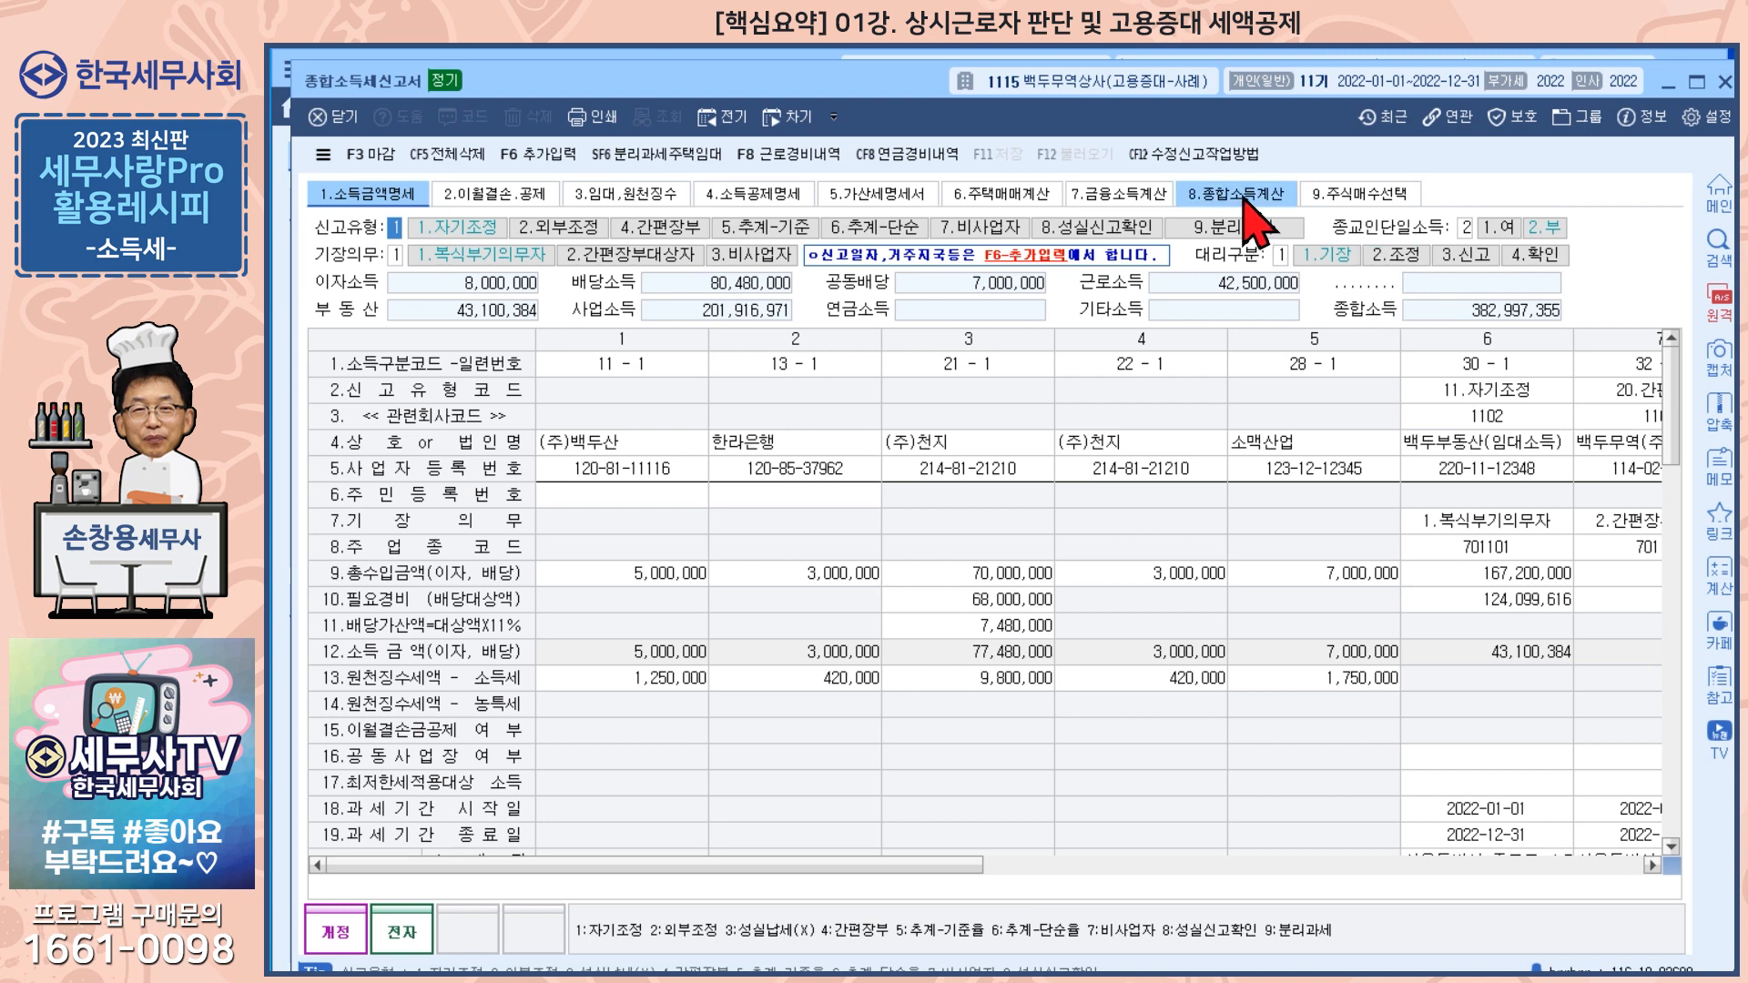
left_click(1245, 201)
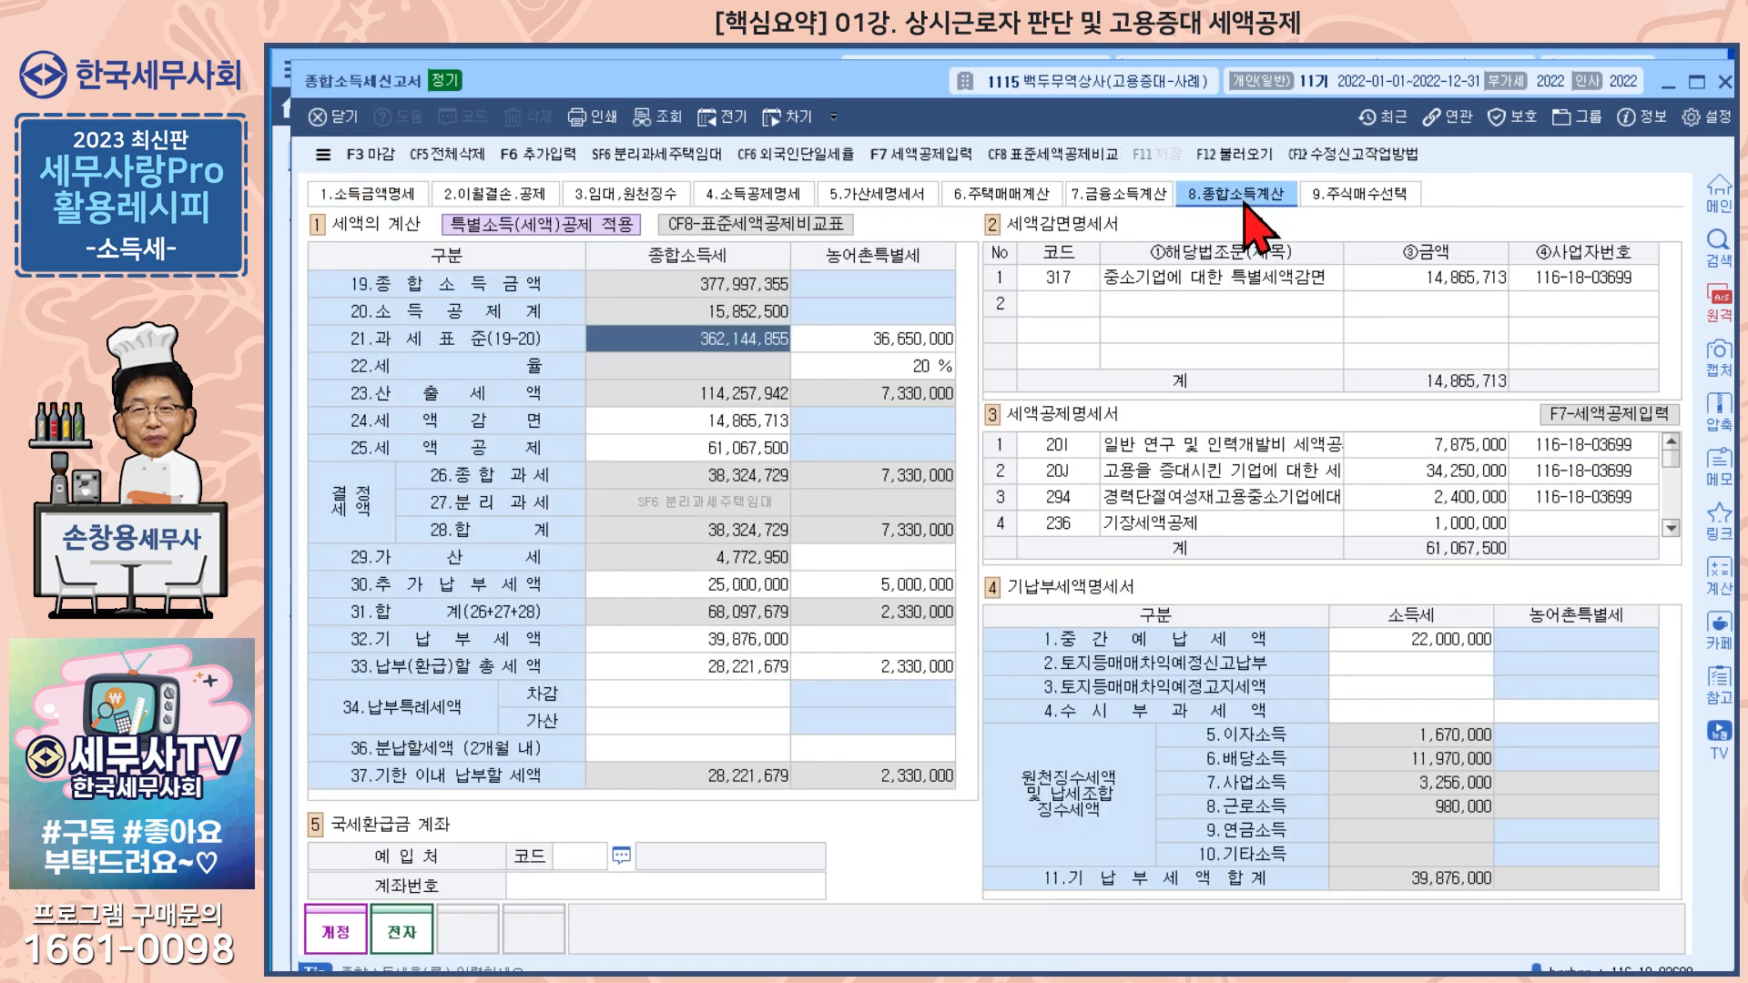
left_click(1617, 421)
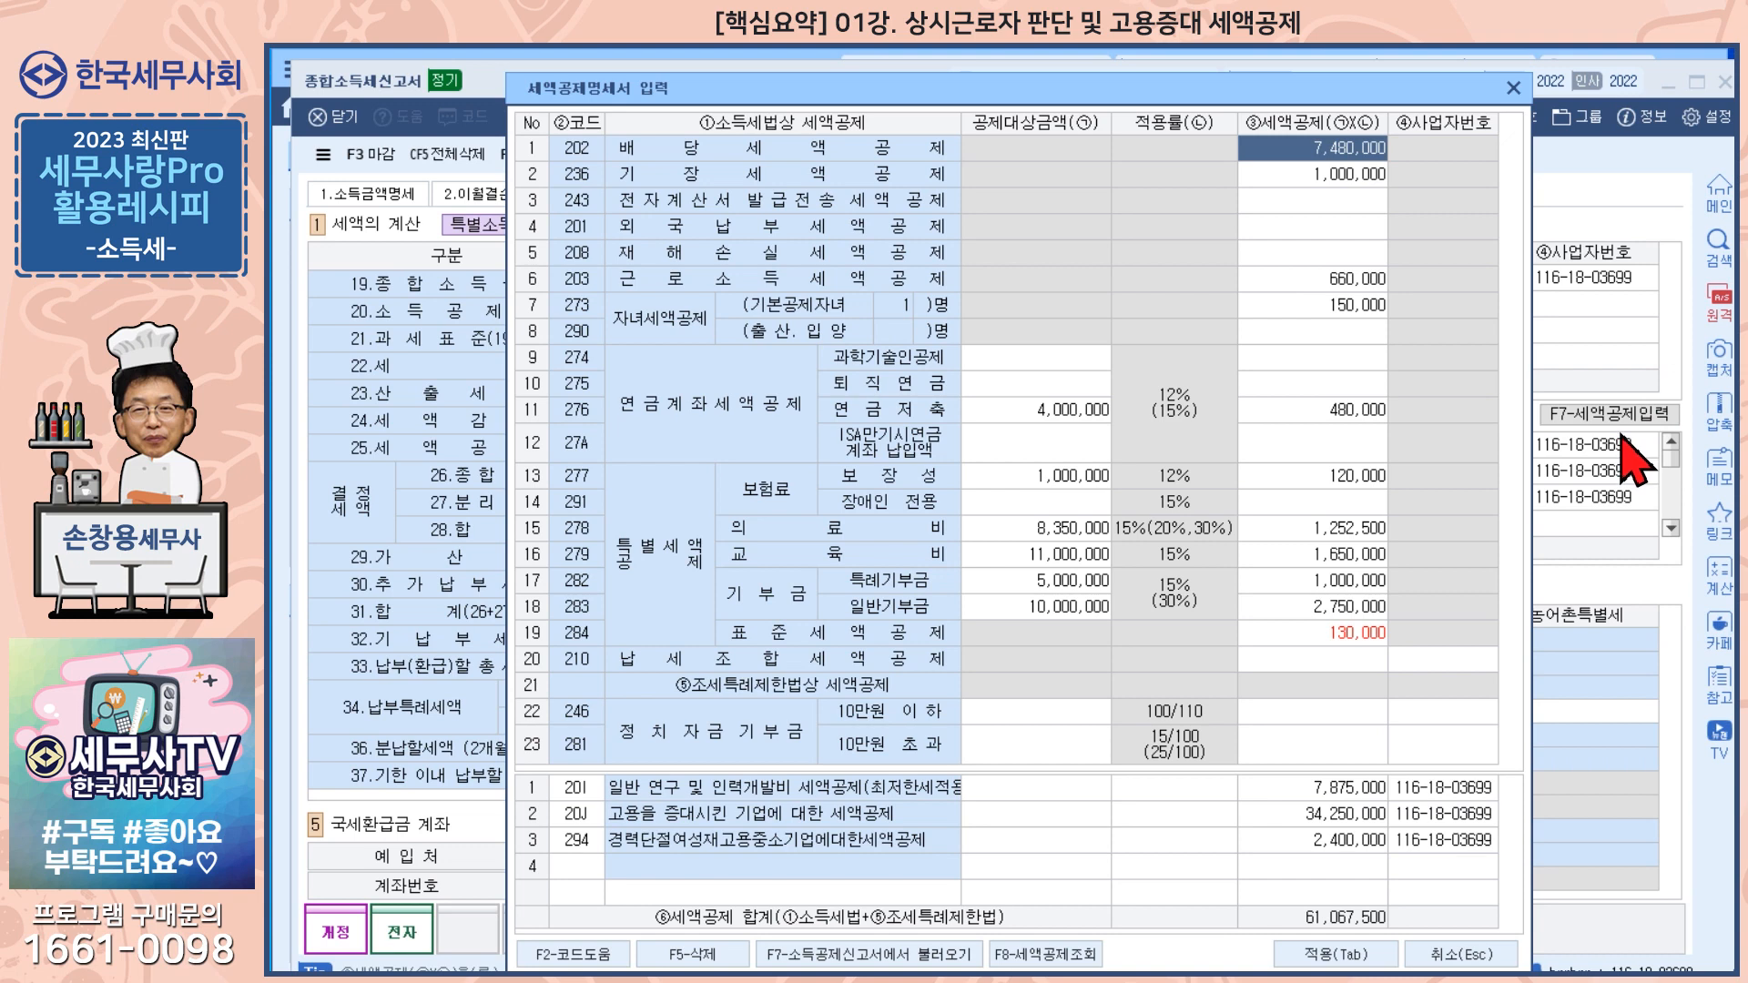
Look up the company's 세액공제 list, check the 경력단절여성 재고용 and 통합투자세액공제 rows, and cancel without applying
left_click(1053, 962)
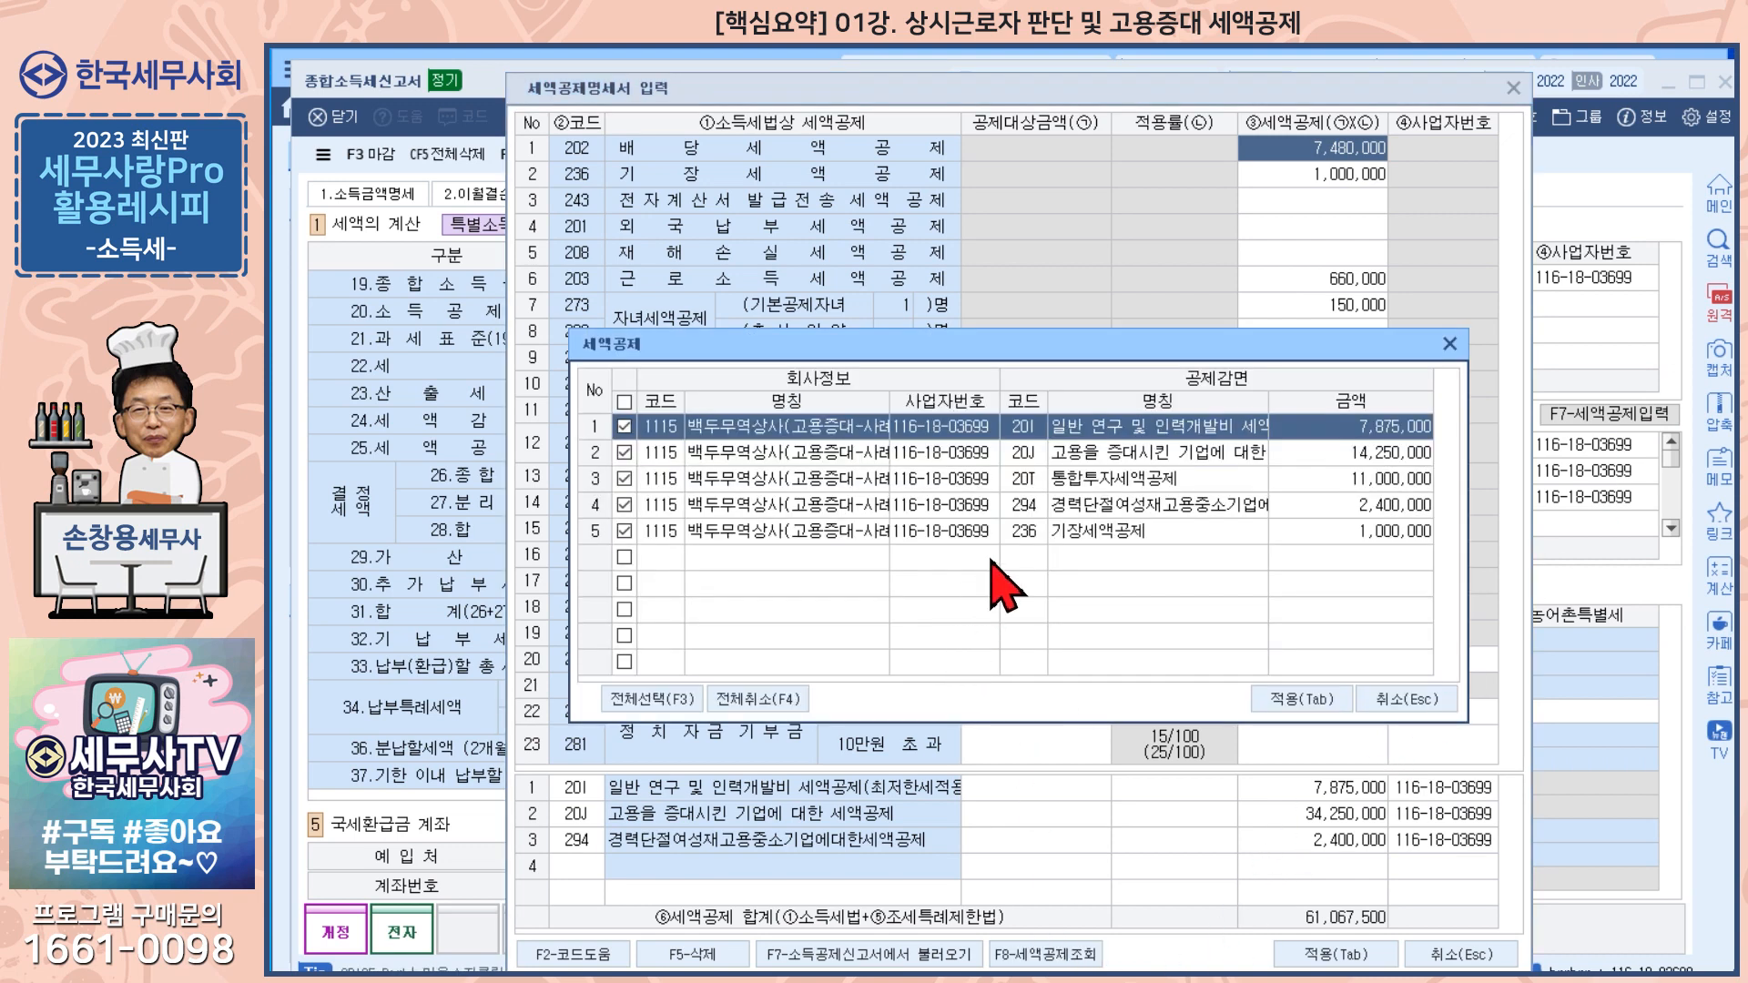
left_click(1114, 507)
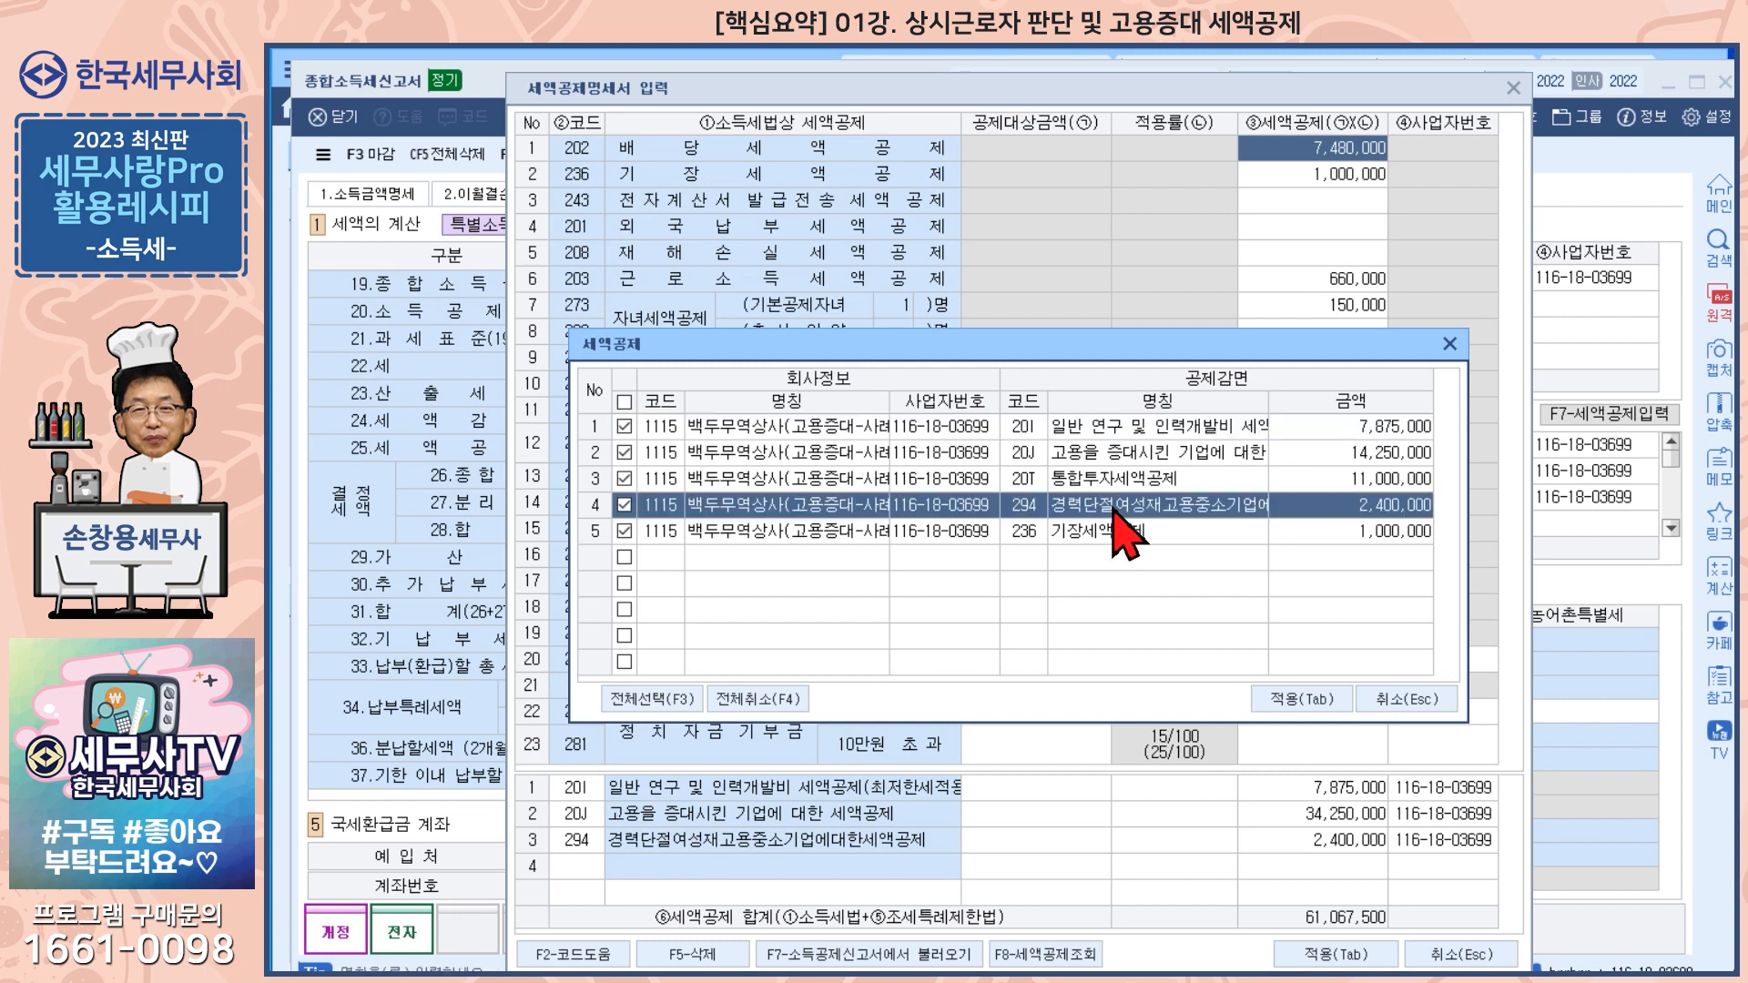
left_click(1112, 482)
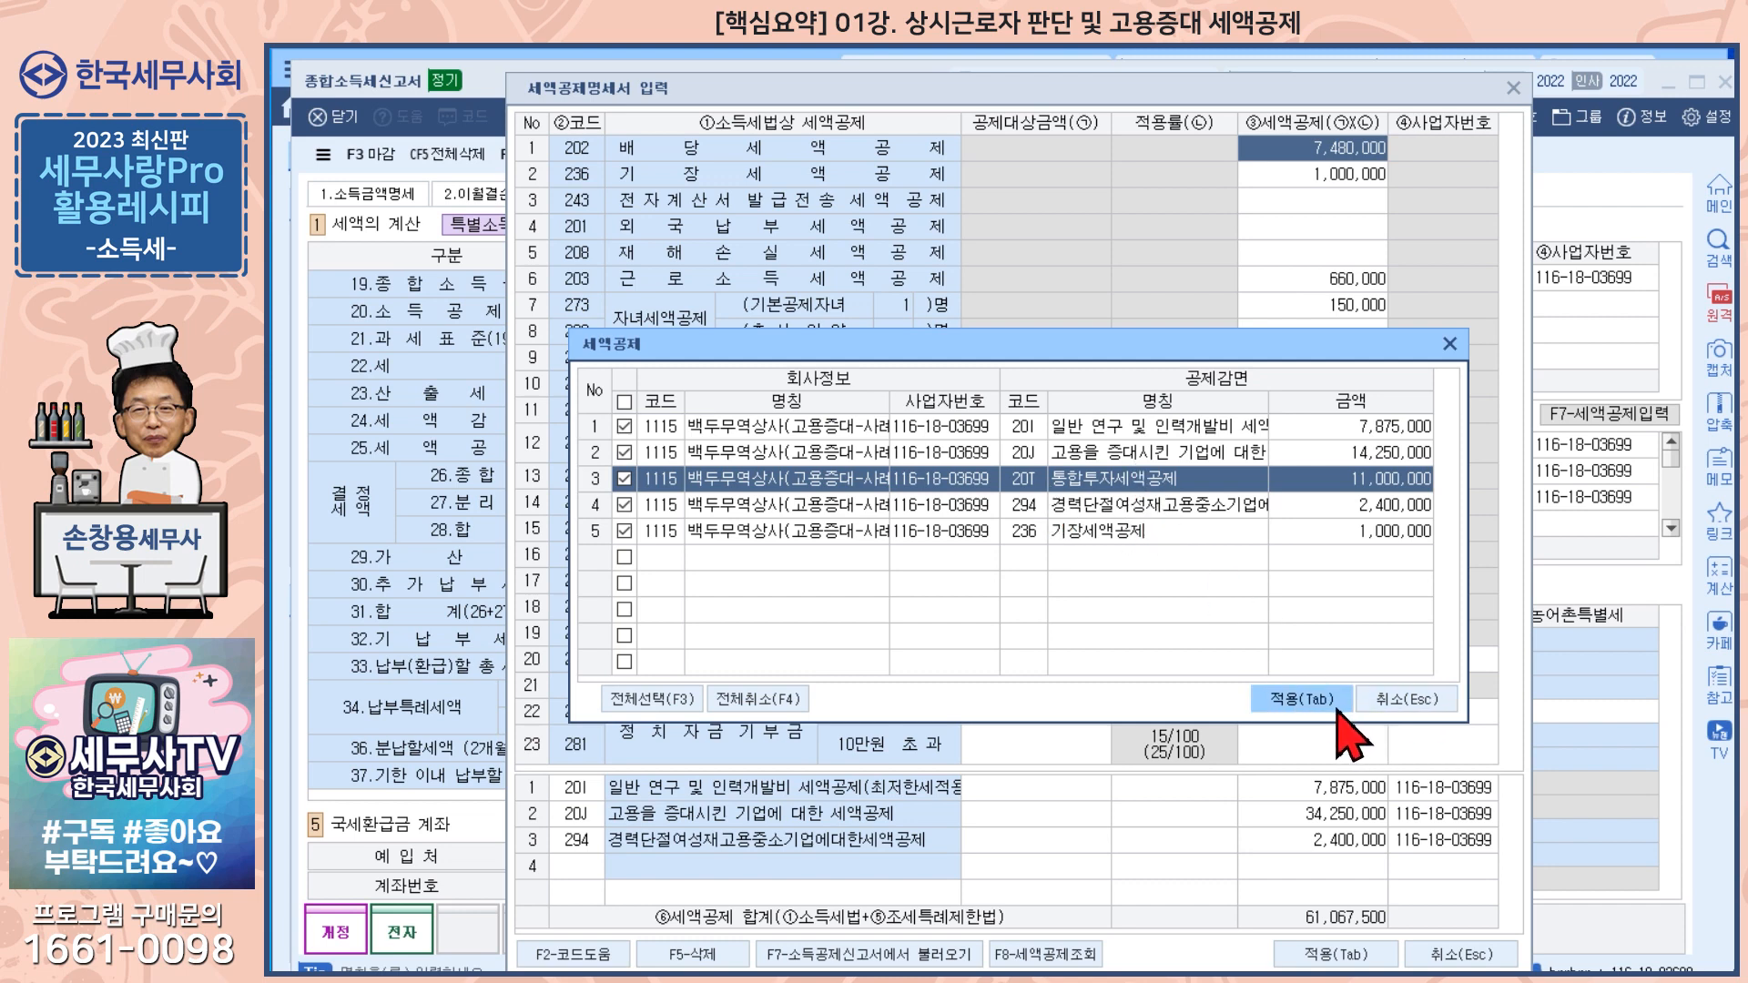
left_click(1407, 699)
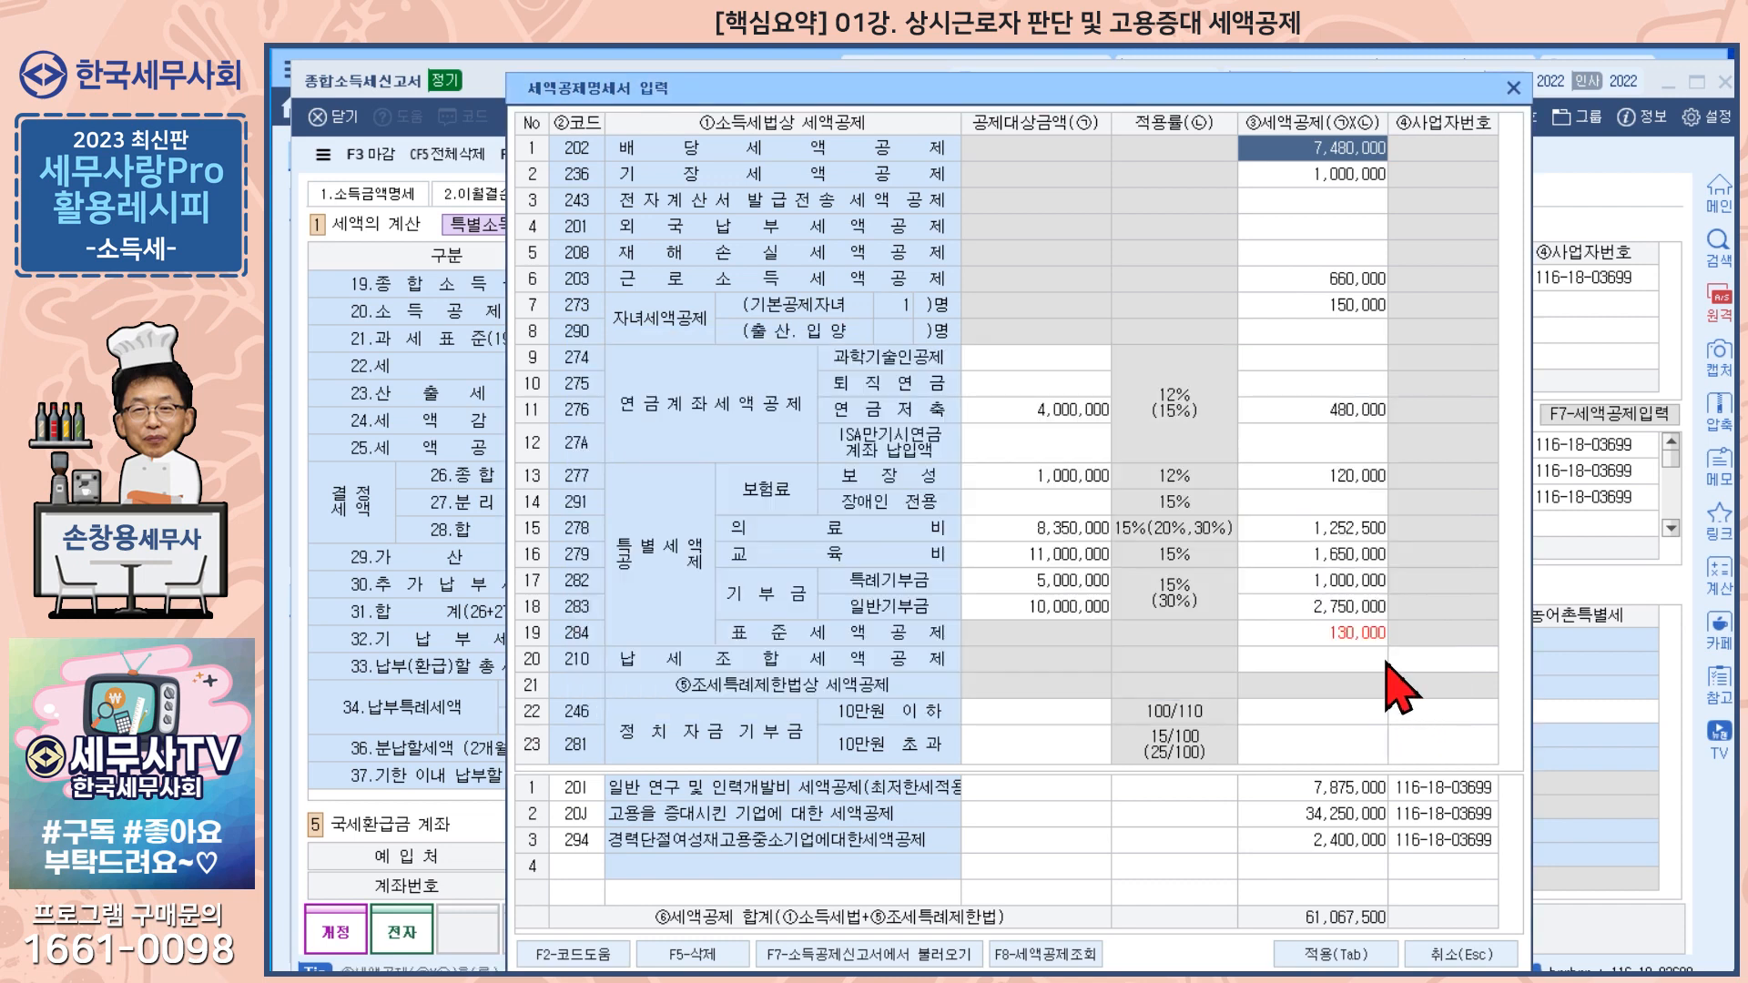